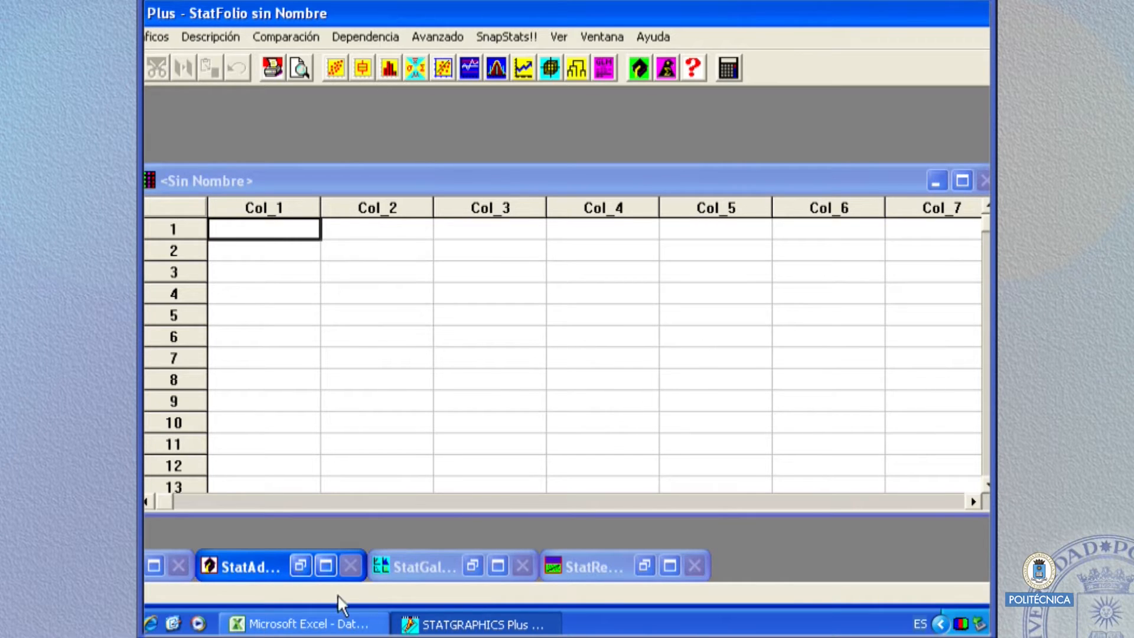
# - Switch to Excel and copy the Datos Forestales table from the Orientación header through the last filled column and row
pyautogui.click(291, 625)
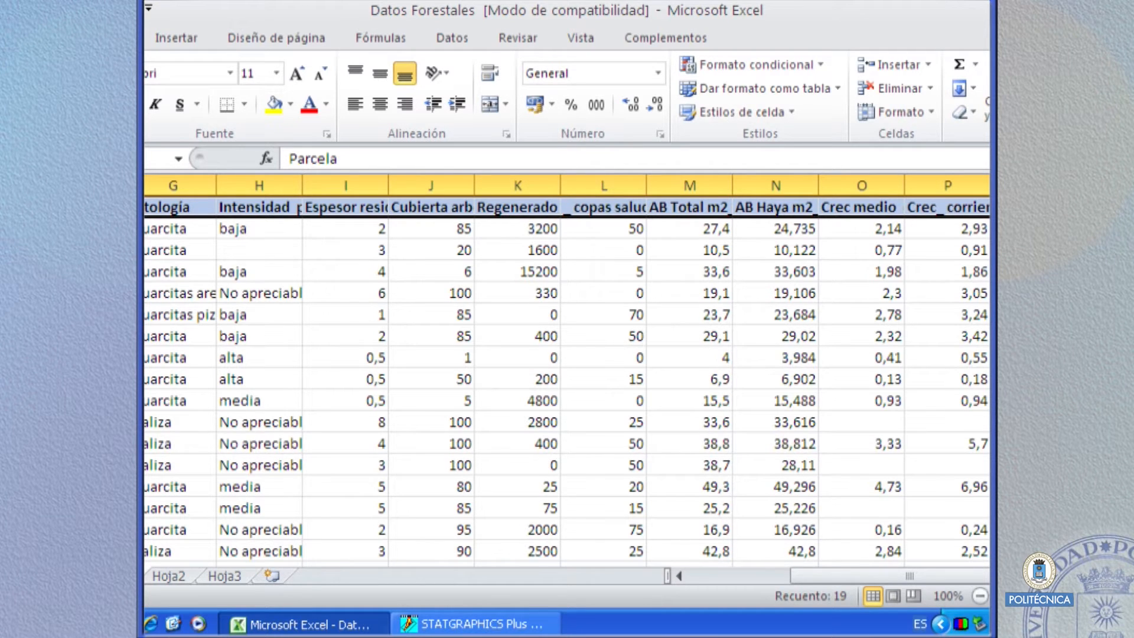
pyautogui.moveTo(23, 207); pyautogui.dragTo(899, 525)
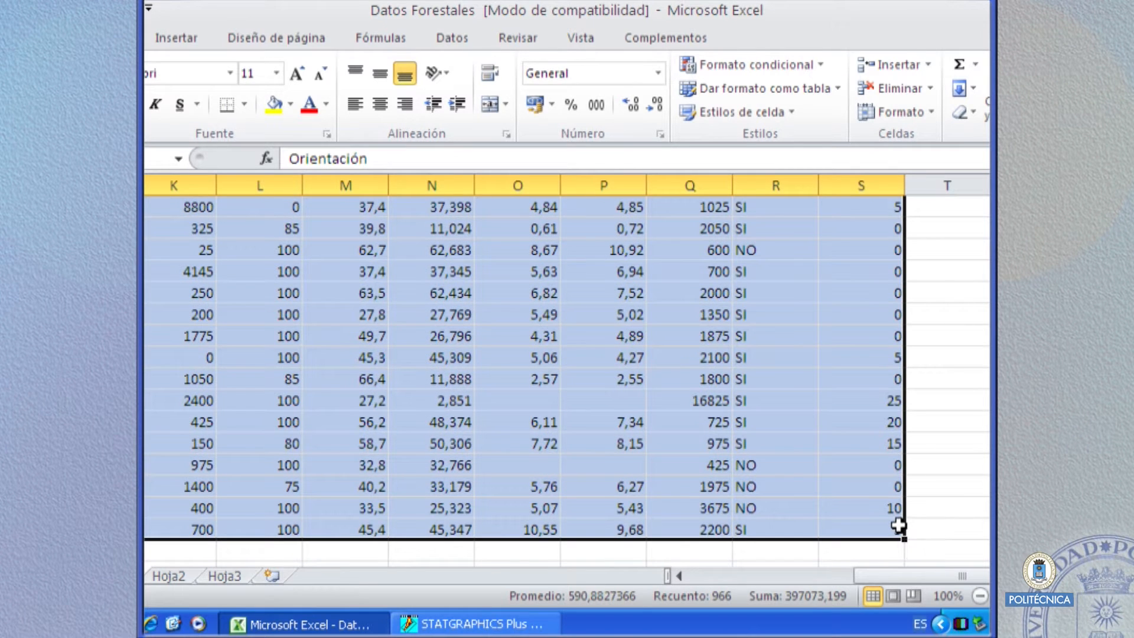
pyautogui.rightClick(899, 525)
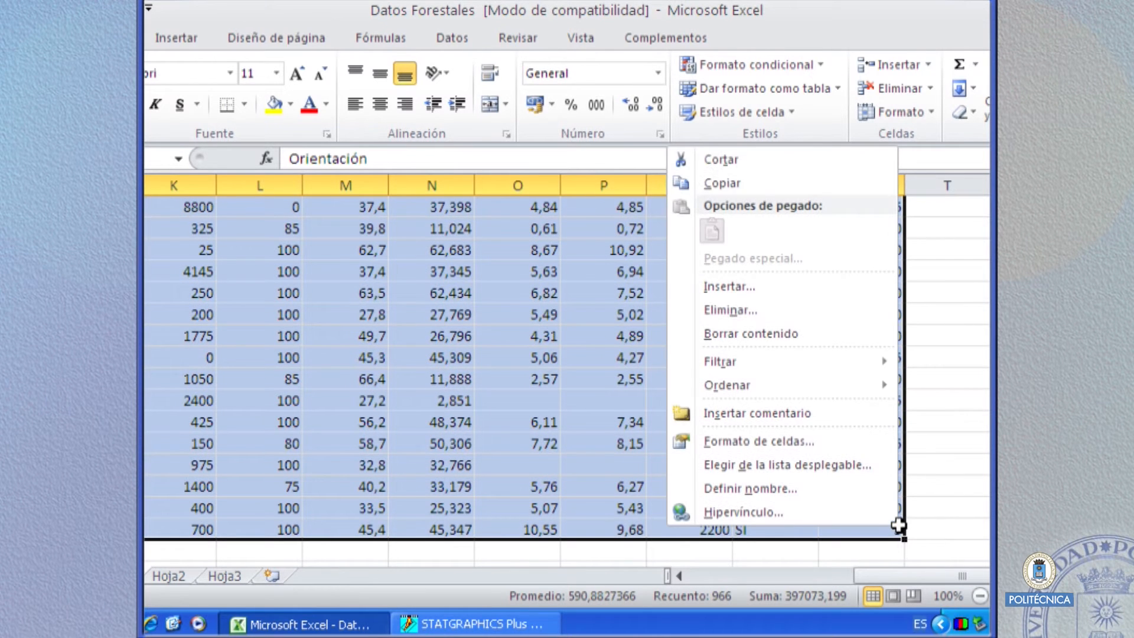
pyautogui.click(718, 182)
# - Switch to STATGRAPHICS Plus and paste the copied data into the empty datasheet starting at column Col_1
pyautogui.click(459, 624)
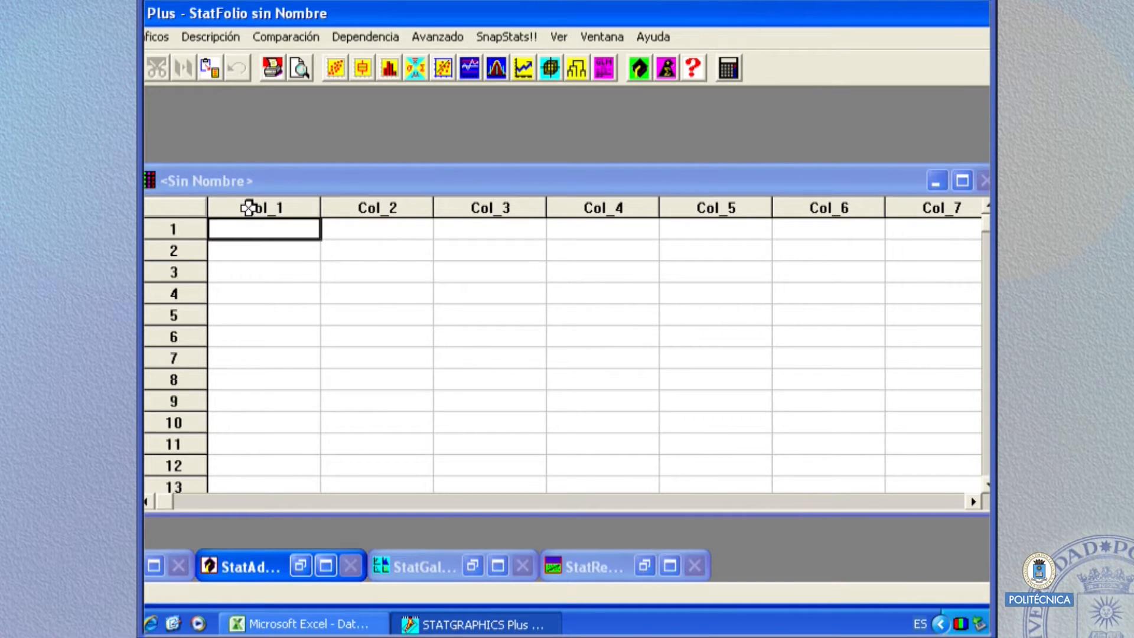
pyautogui.click(249, 207)
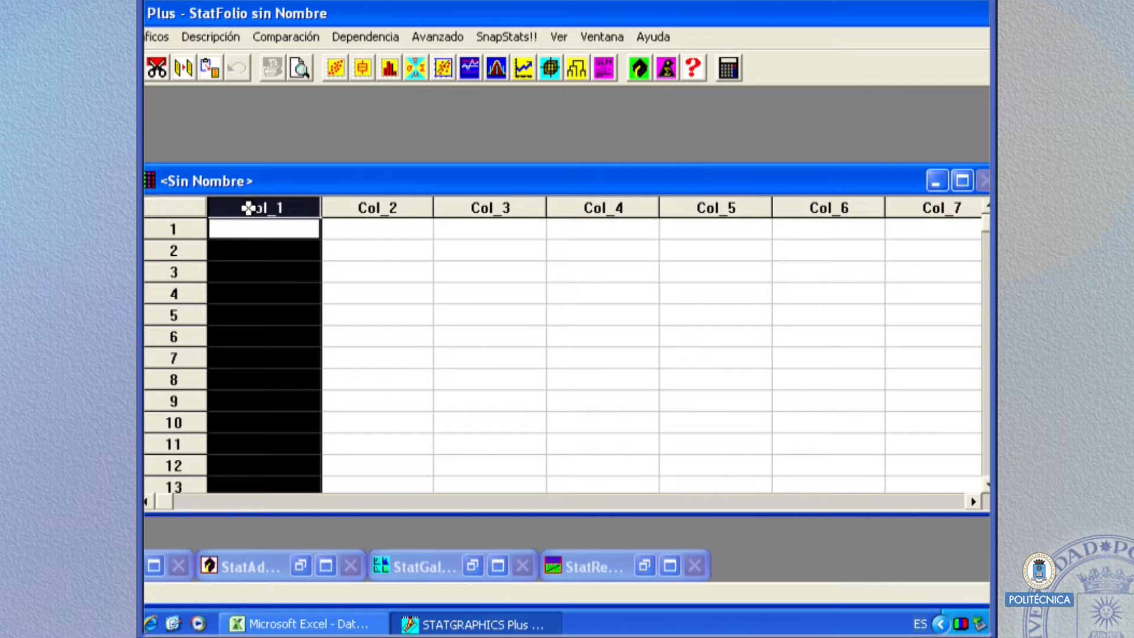
pyautogui.rightClick(248, 207)
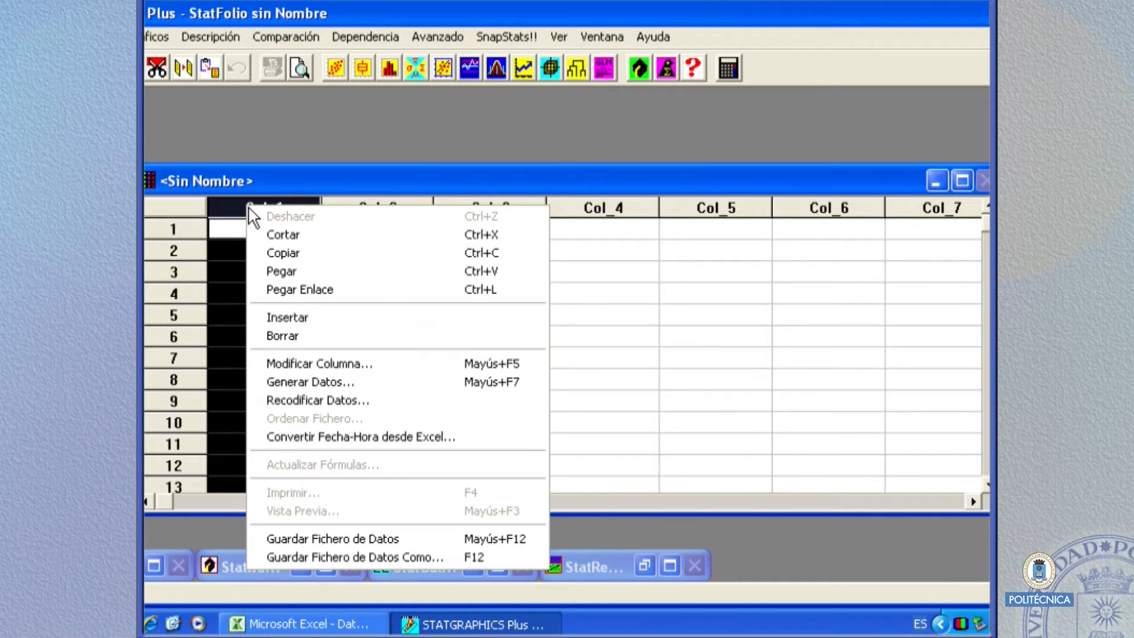
pyautogui.click(284, 271)
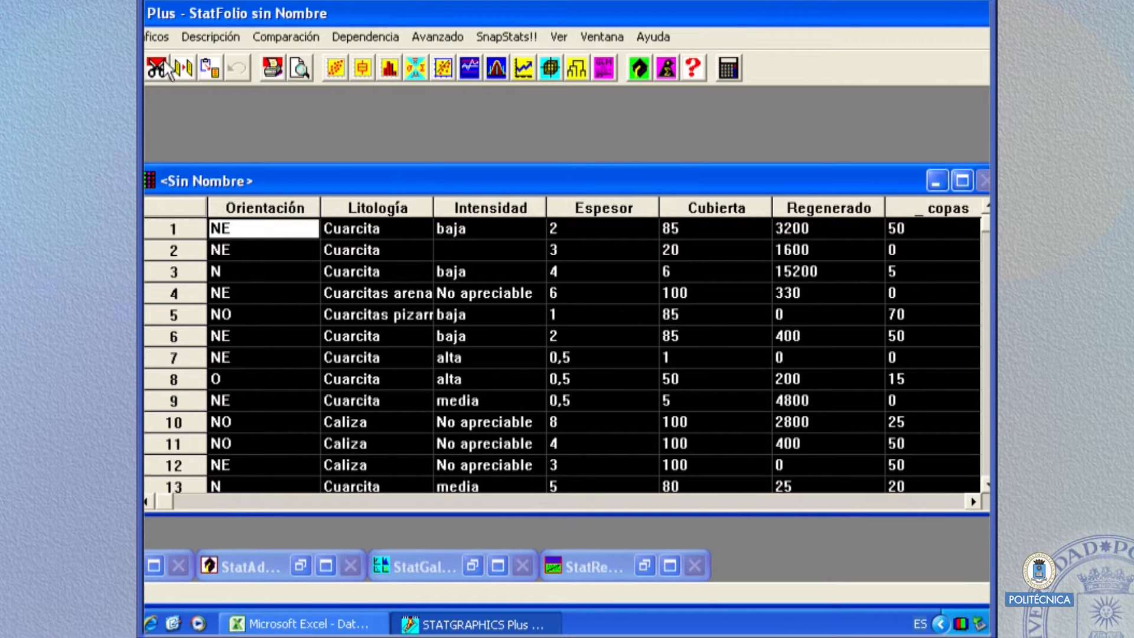
# - Save the data file on the desktop (Escritorio) under the name "Datos ejemplo"
pyautogui.hotkey('alt', 'a')
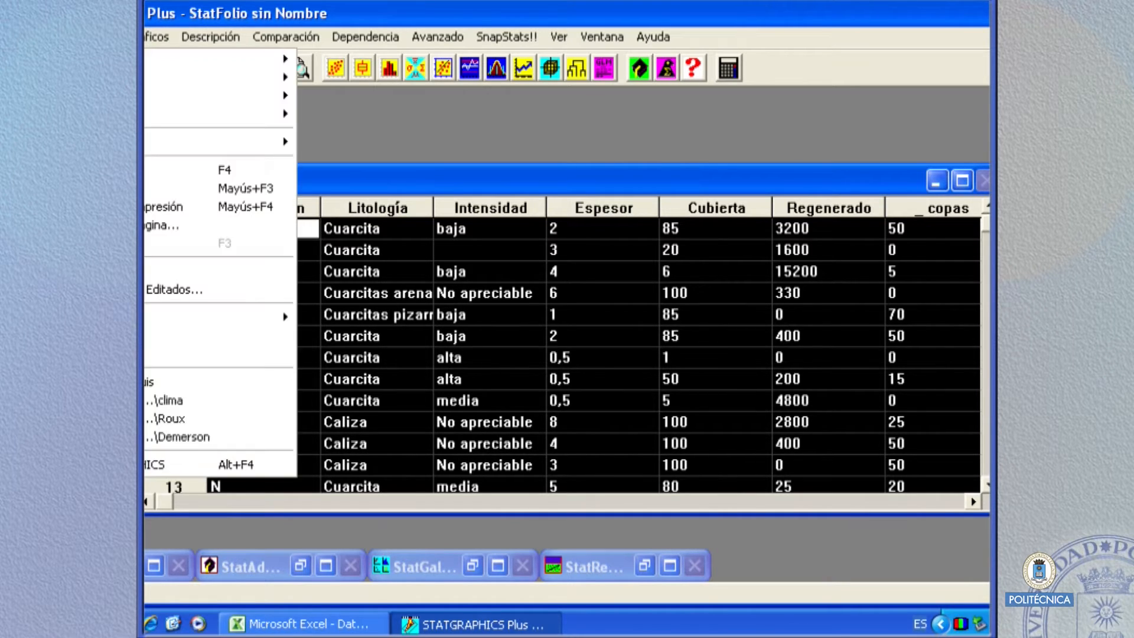
pyautogui.moveTo(149, 96)
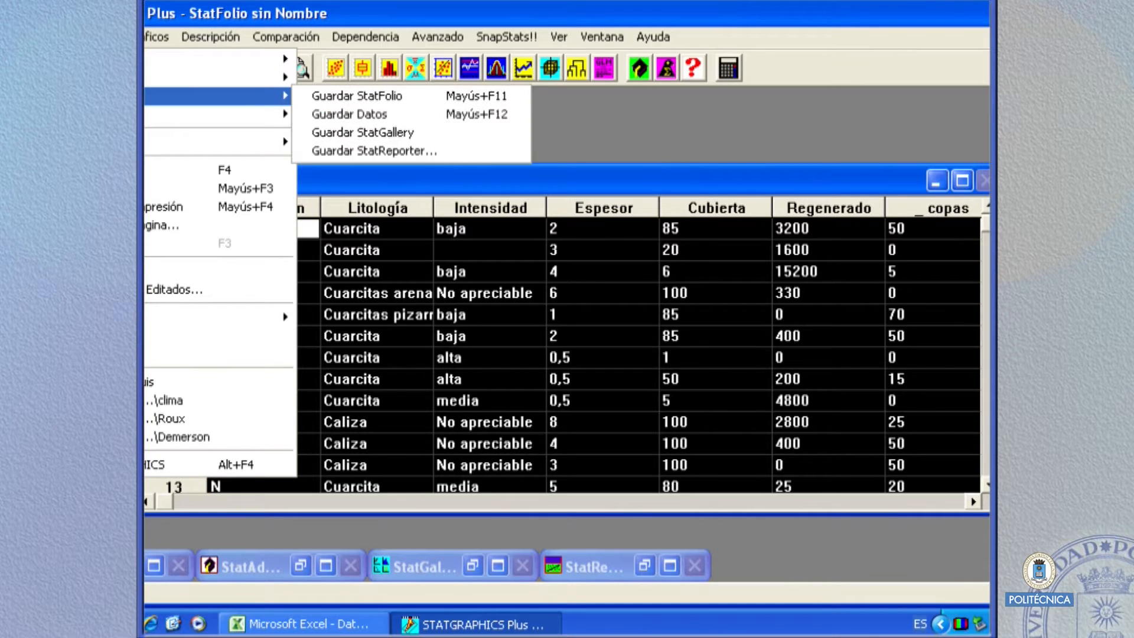
pyautogui.moveTo(266, 114)
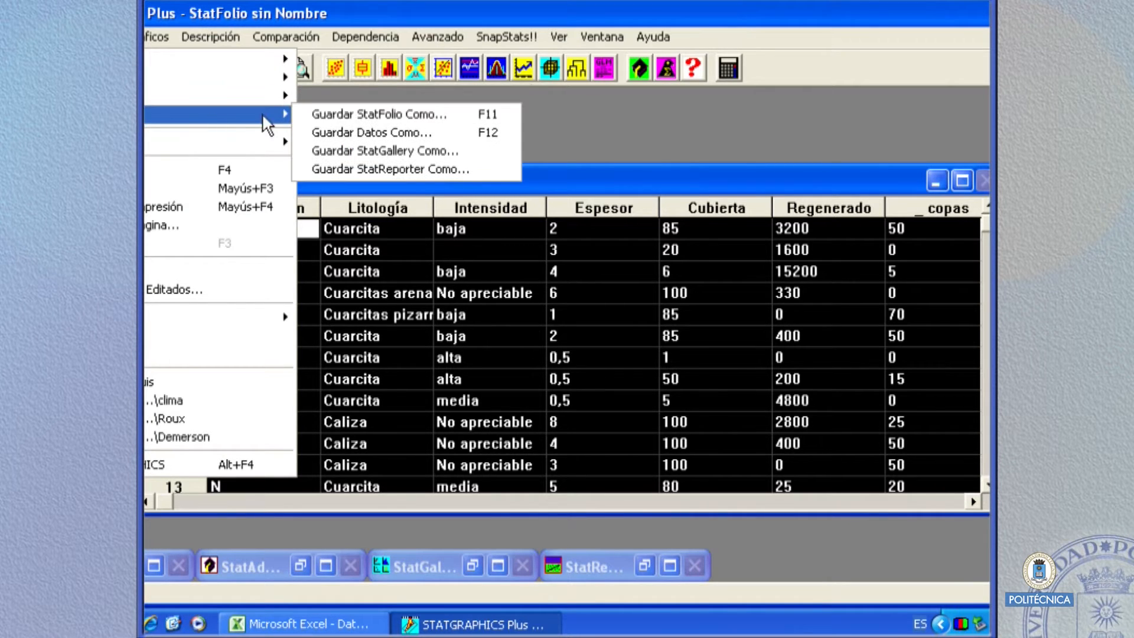
pyautogui.click(329, 133)
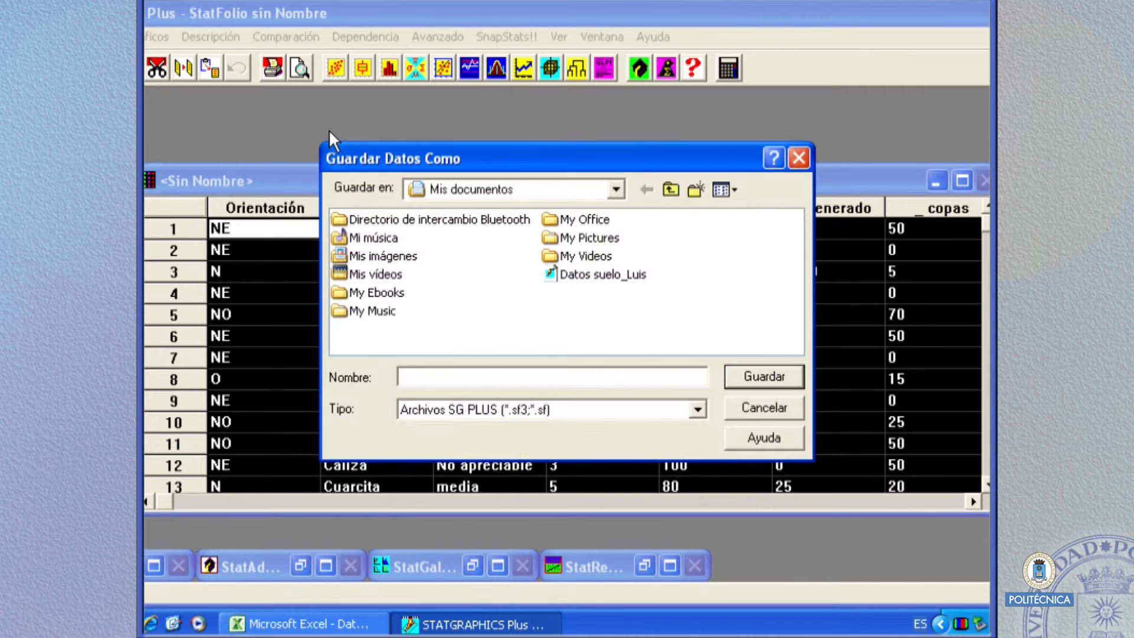
pyautogui.click(618, 189)
pyautogui.click(618, 189)
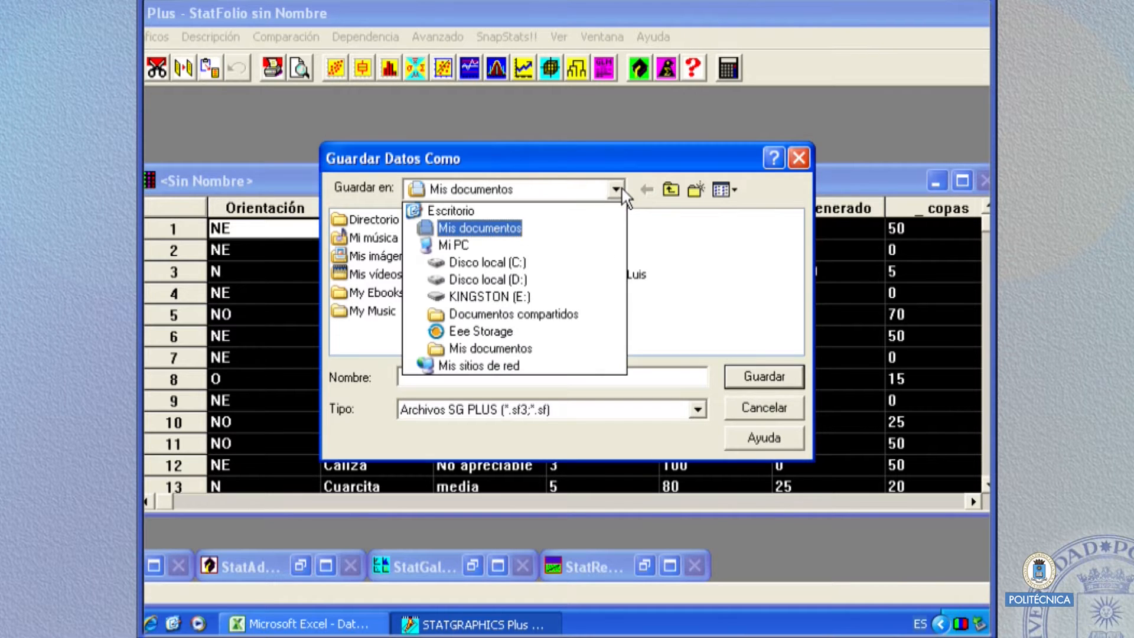
pyautogui.click(451, 210)
pyautogui.click(423, 376)
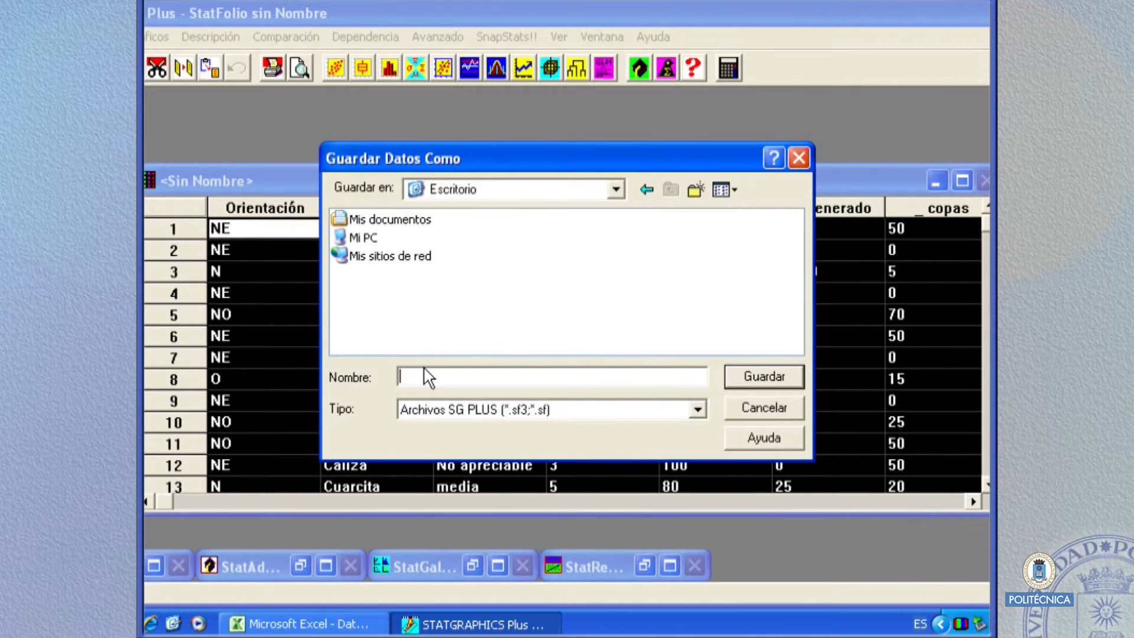
pyautogui.write('Da')
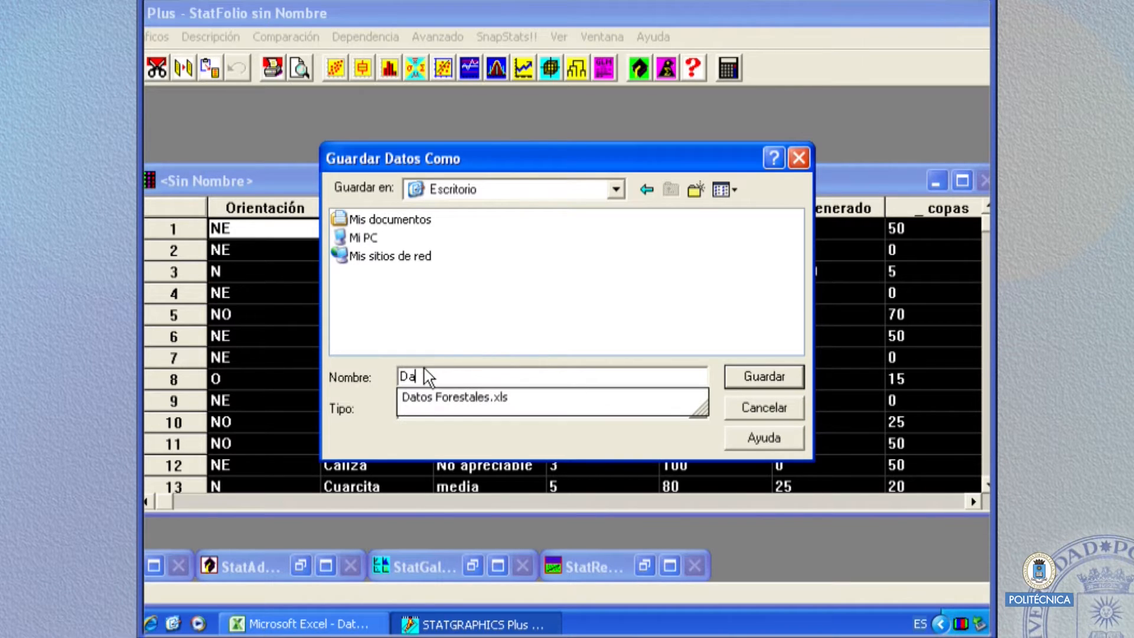
pyautogui.write('tos e')
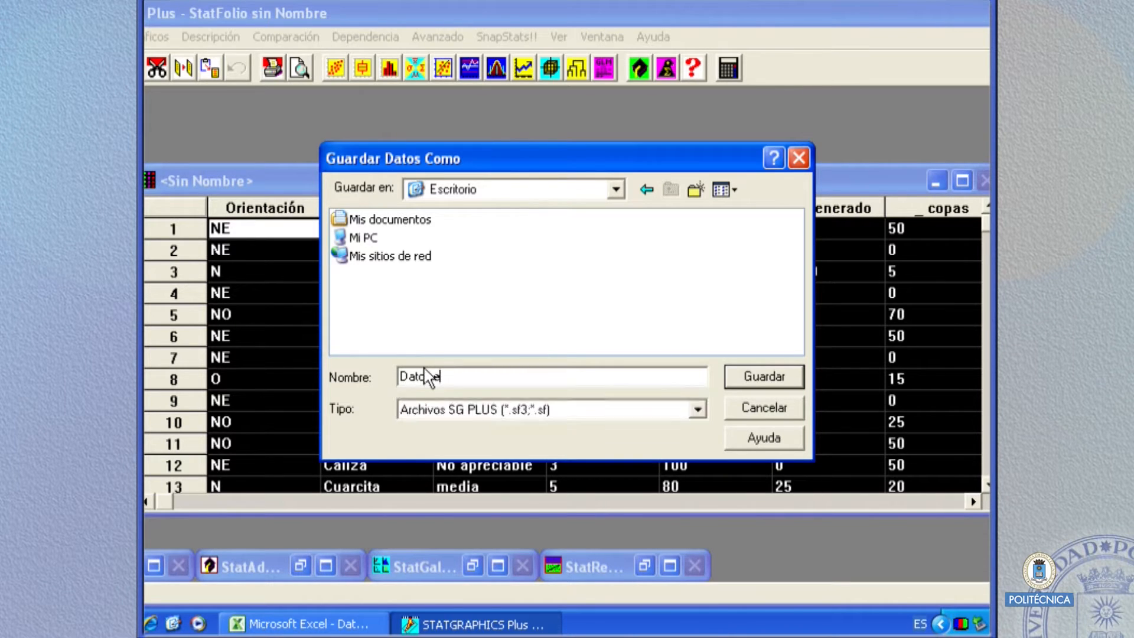
pyautogui.write('jemplo')
pyautogui.click(738, 377)
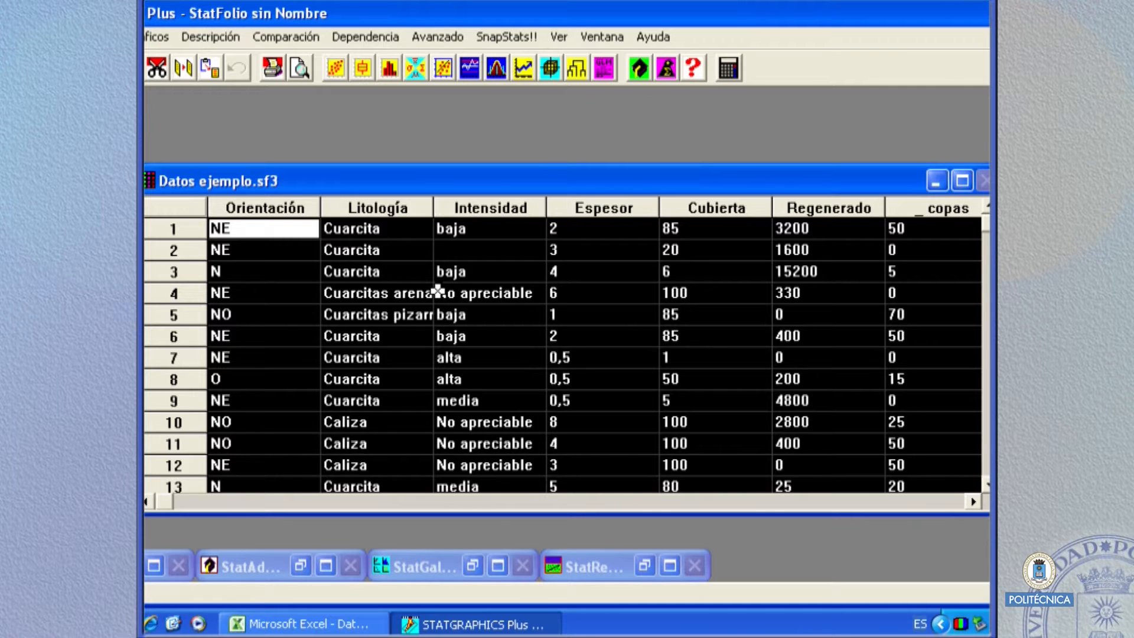
# - Start a comparison of several samples (Comparación de Varias Muestras) with Columnas de Código y Datos as the input format
pyautogui.click(288, 38)
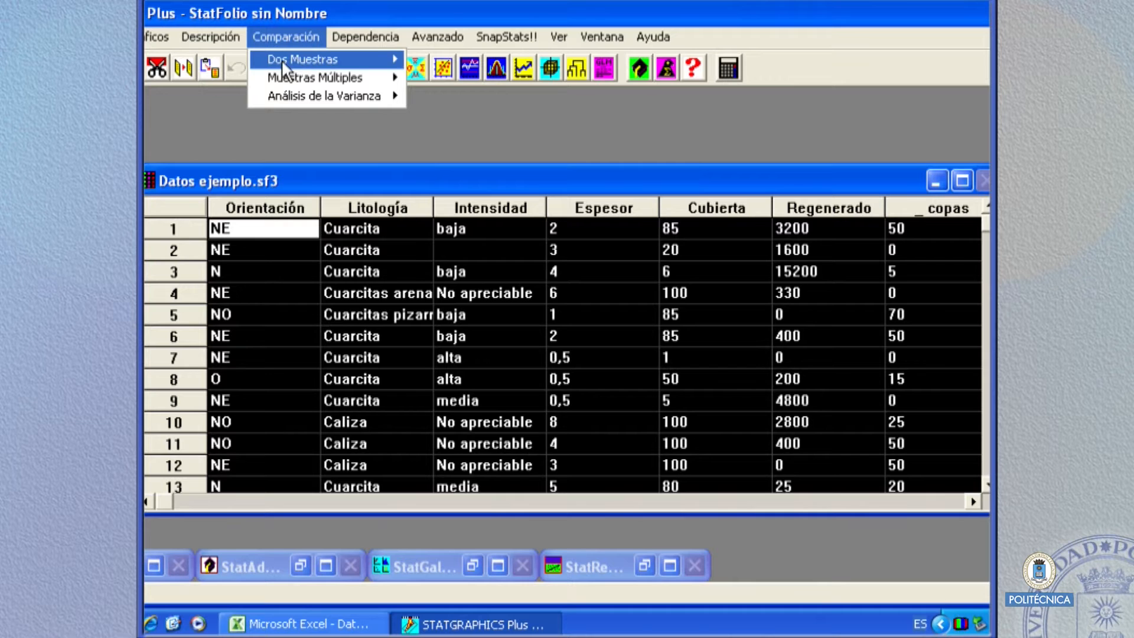
pyautogui.moveTo(281, 59)
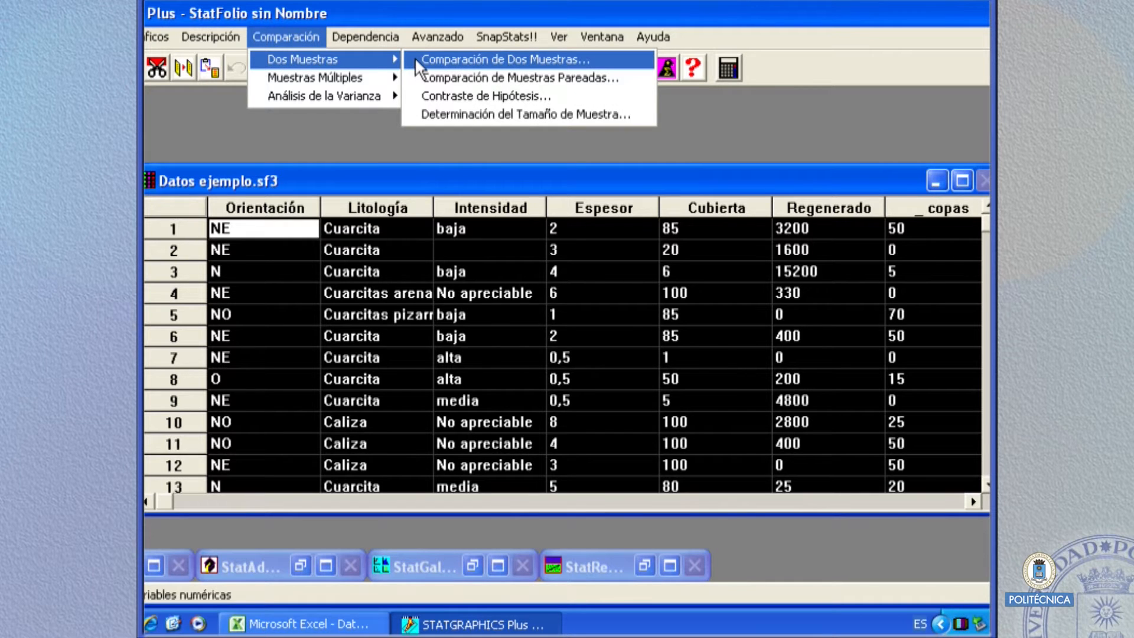
pyautogui.moveTo(314, 74)
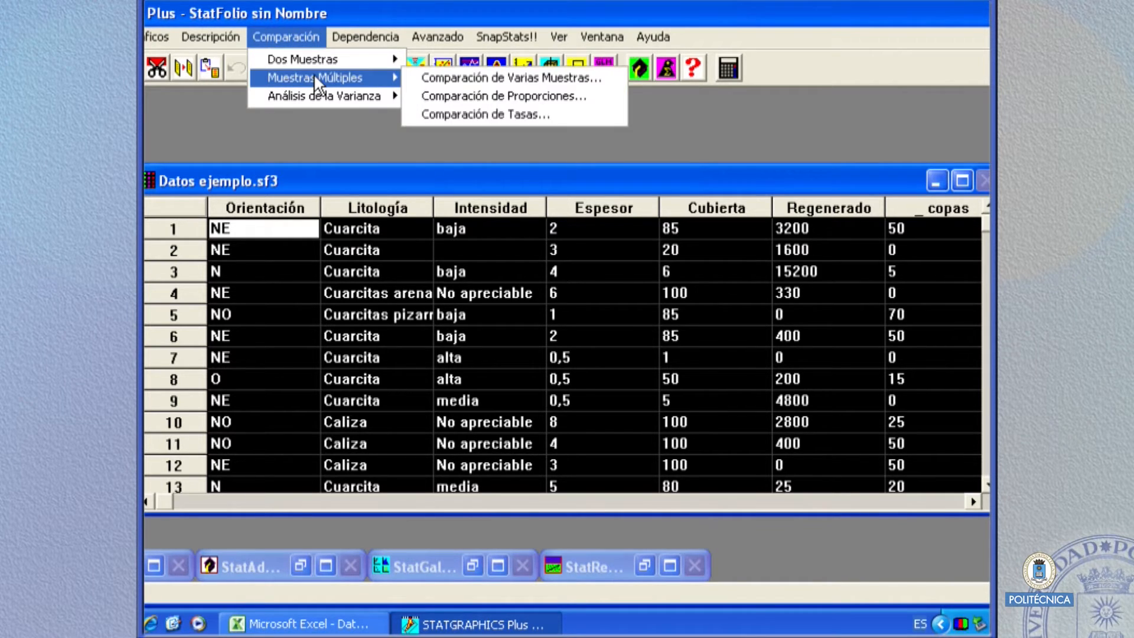
pyautogui.click(455, 78)
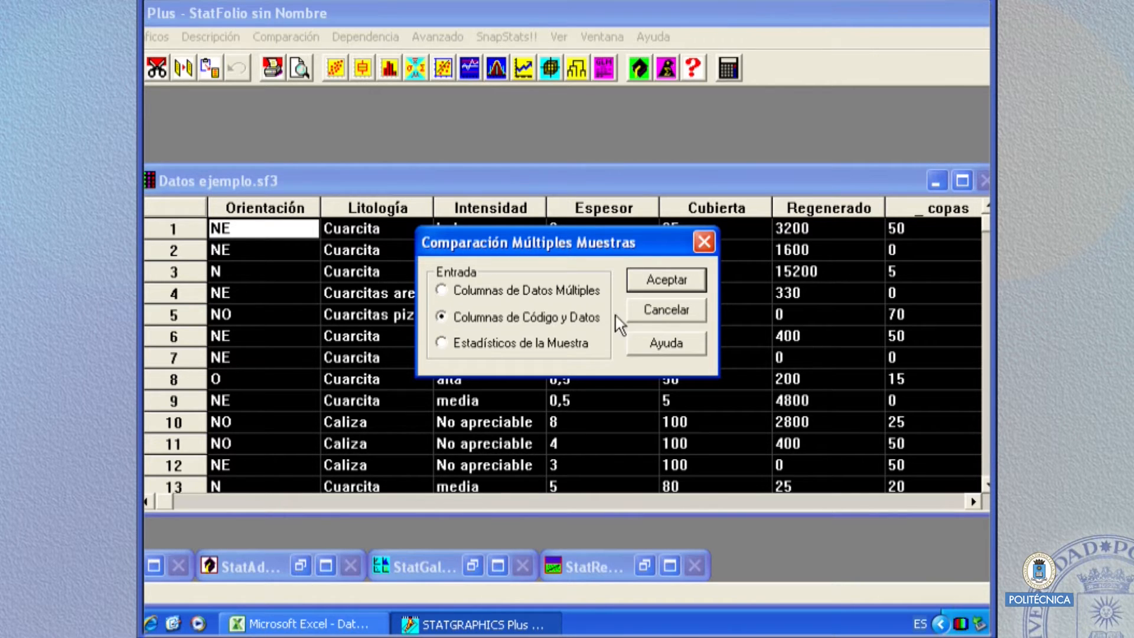
pyautogui.click(657, 276)
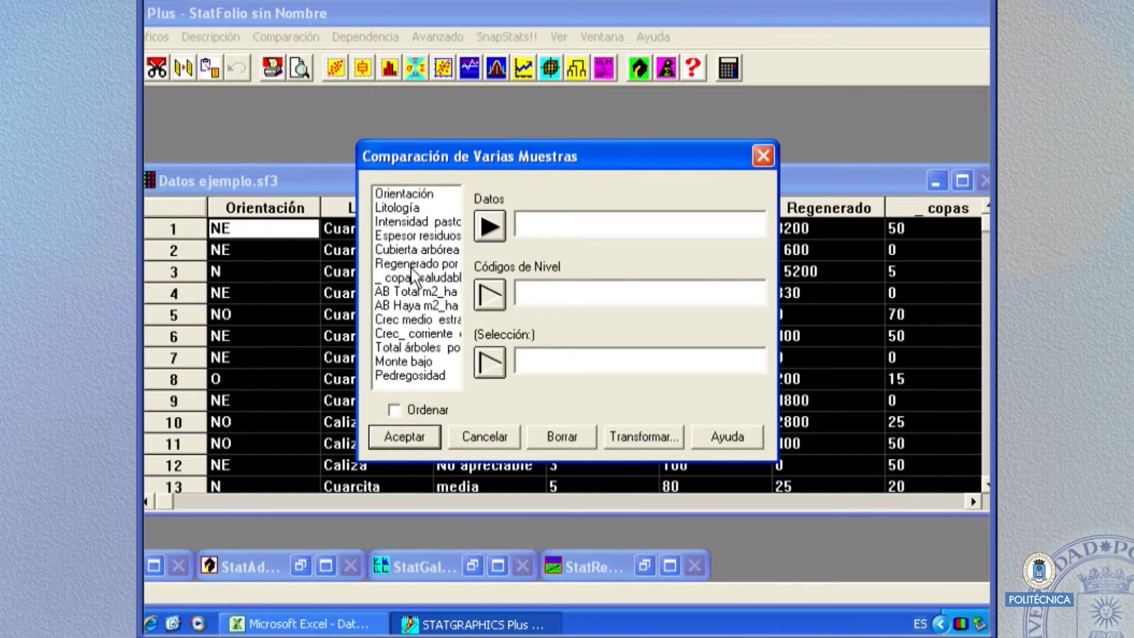
# - Run the comparison with Pedregosidad as level codes and AB Total m2_ha as data
pyautogui.click(397, 377)
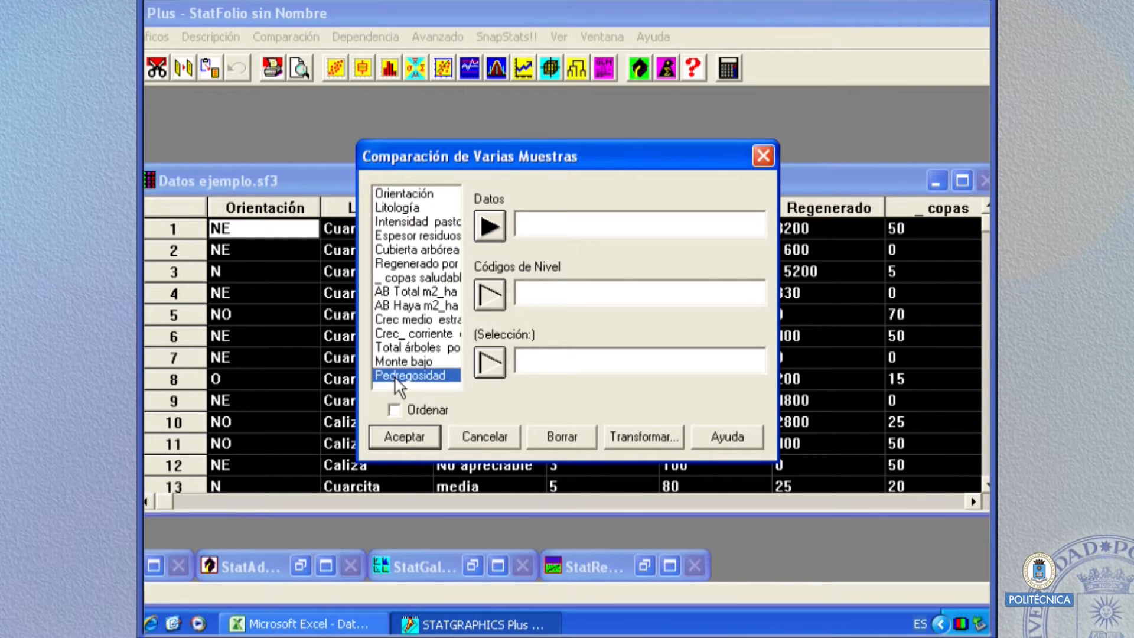
pyautogui.click(491, 296)
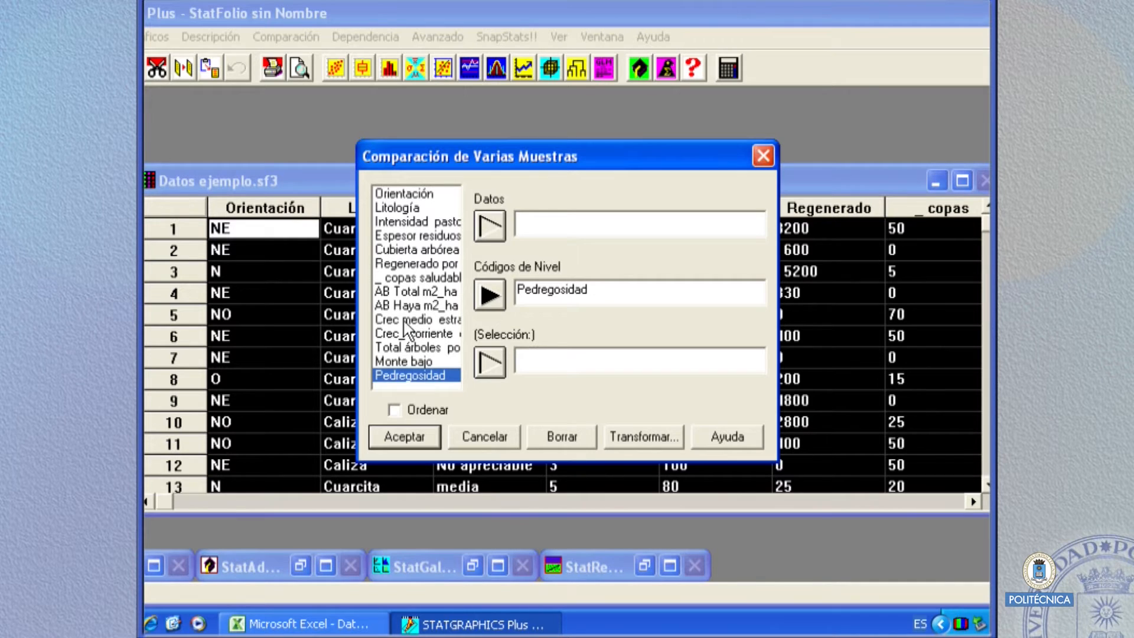
pyautogui.click(399, 293)
pyautogui.click(480, 227)
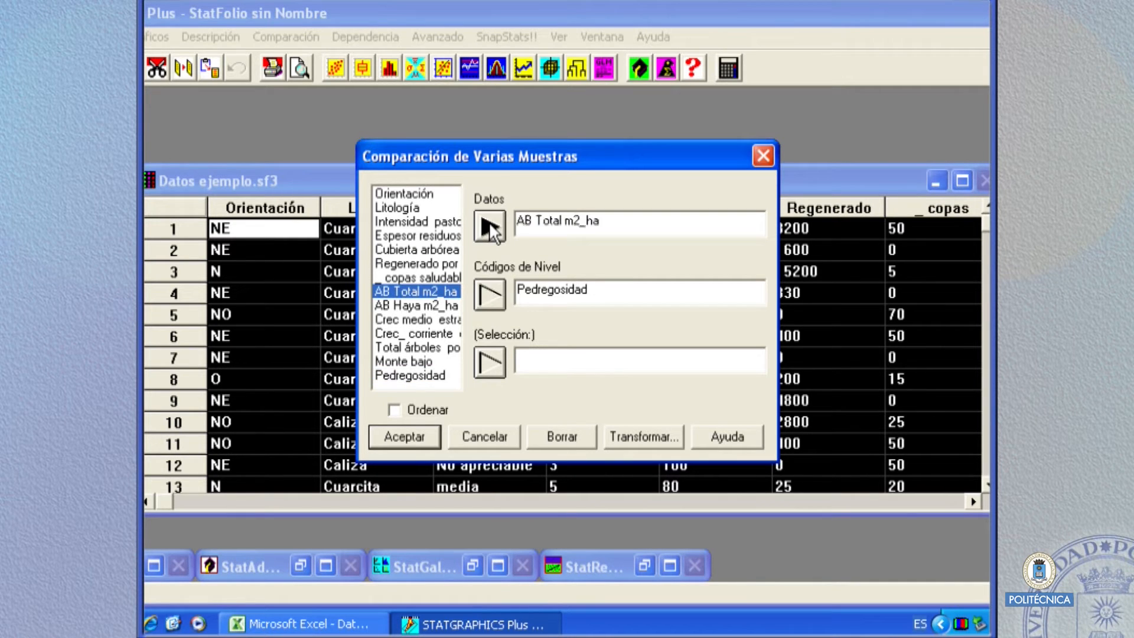
pyautogui.click(405, 437)
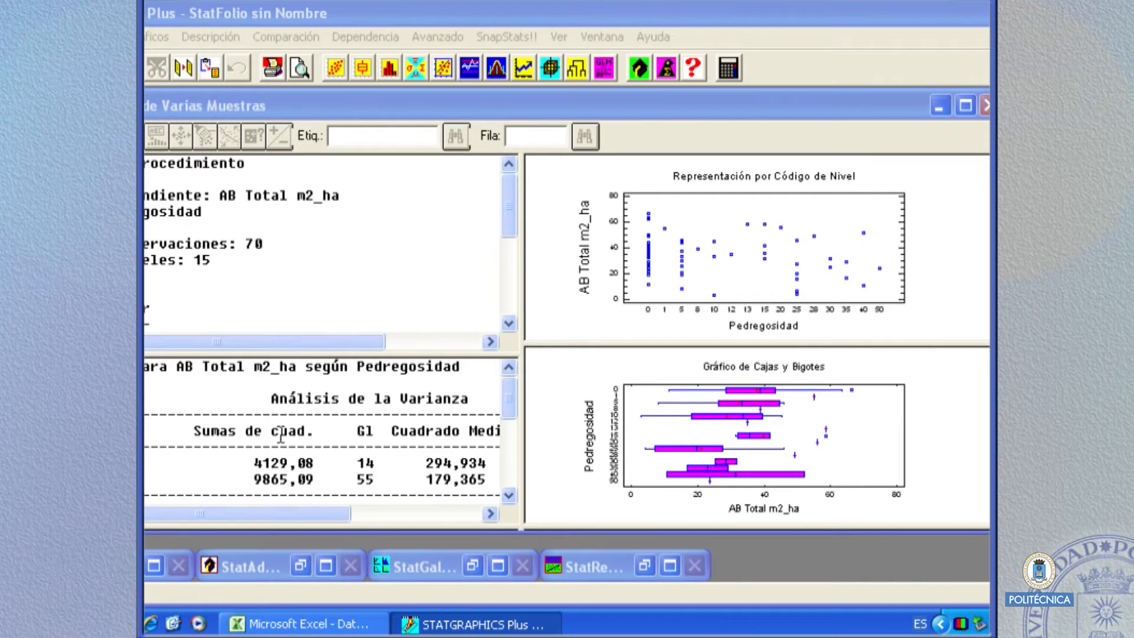
# - Enlarge the analysis of variance table to examine it, and delete the multiple-sample comparison
pyautogui.doubleClick(270, 449)
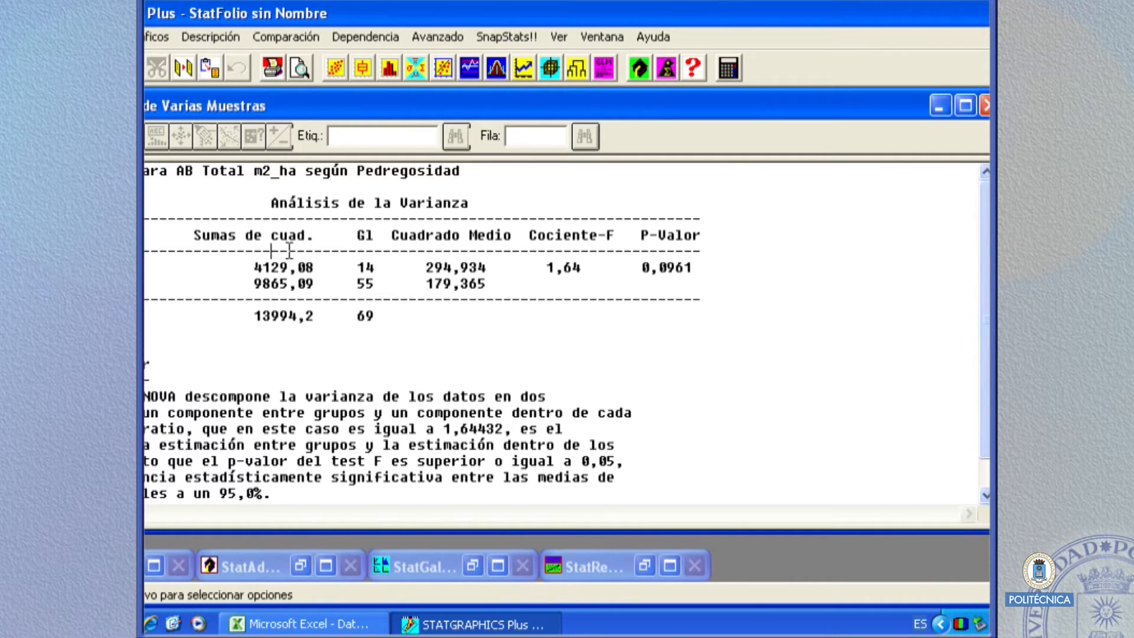
pyautogui.click(985, 106)
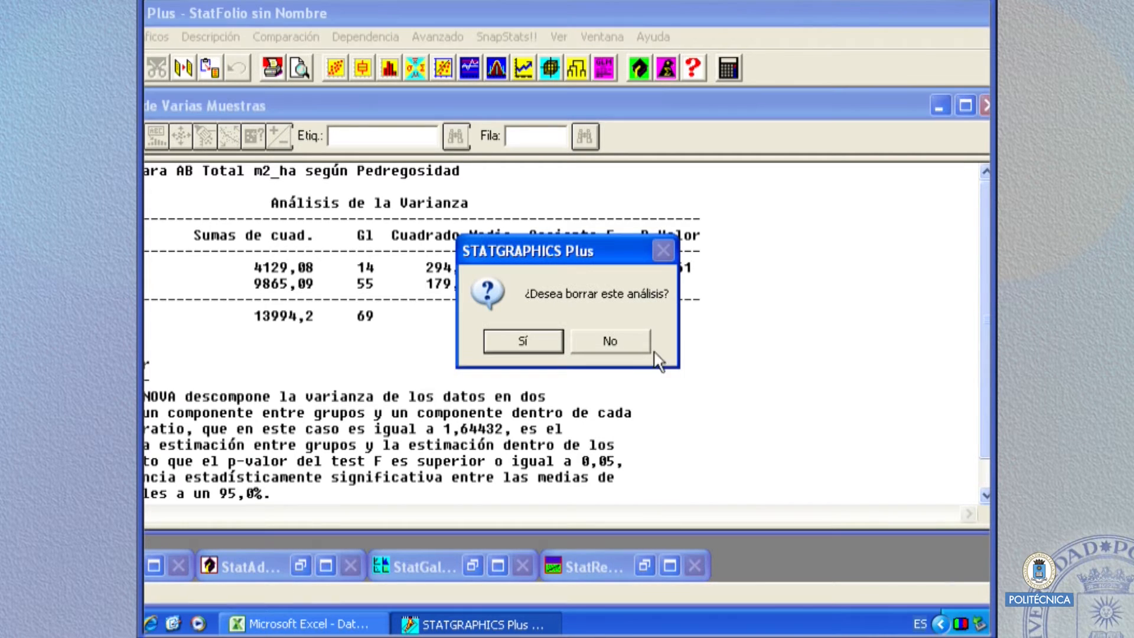
pyautogui.click(519, 338)
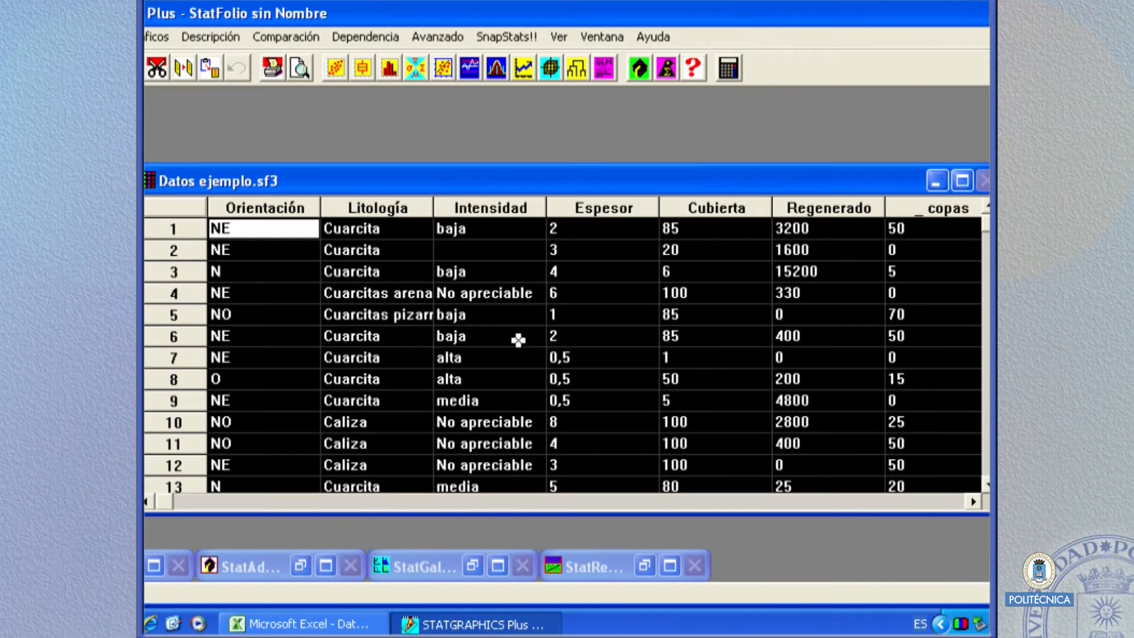
# - Run a simple ANOVA with AB Total m2_ha as dependent variable and Pedregosidad as factor, and enlarge its variance table
pyautogui.click(264, 35)
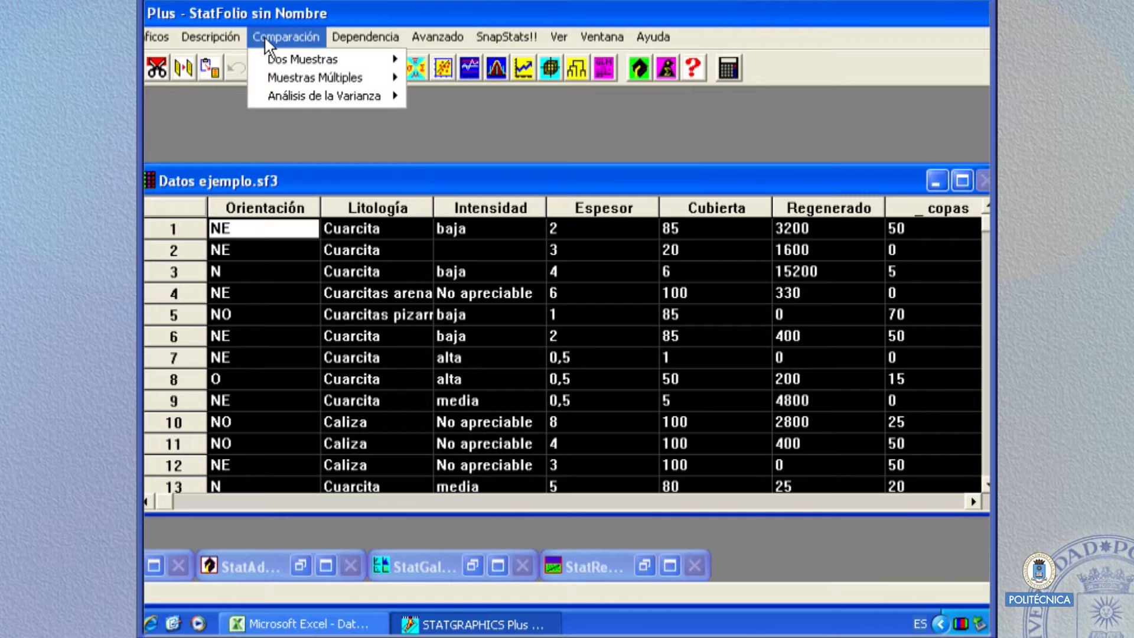
pyautogui.moveTo(278, 97)
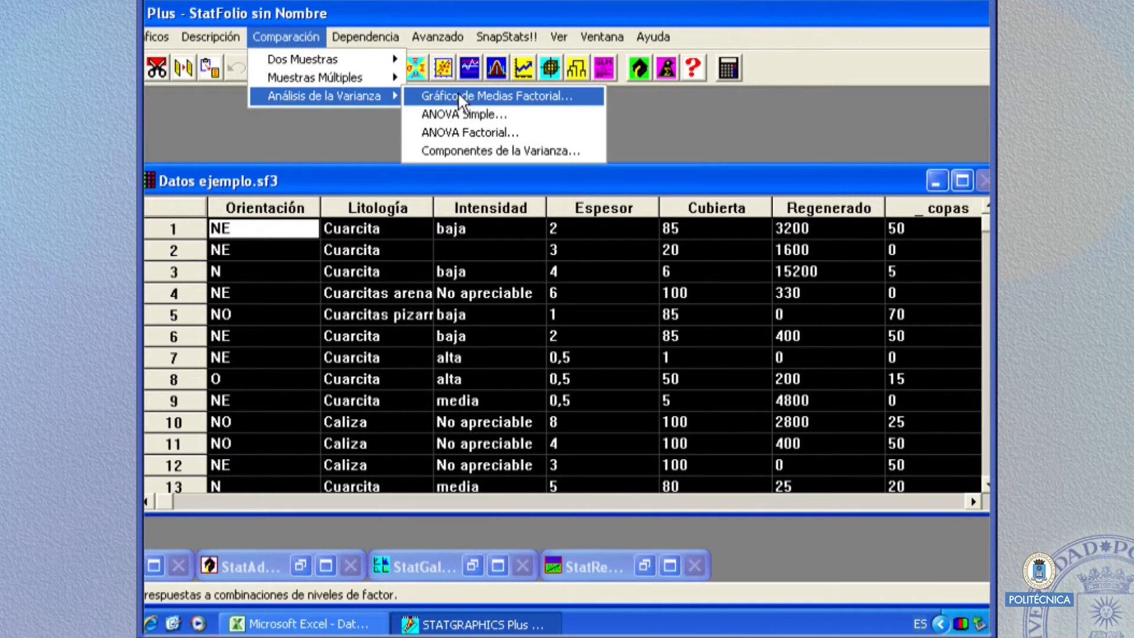
pyautogui.click(458, 115)
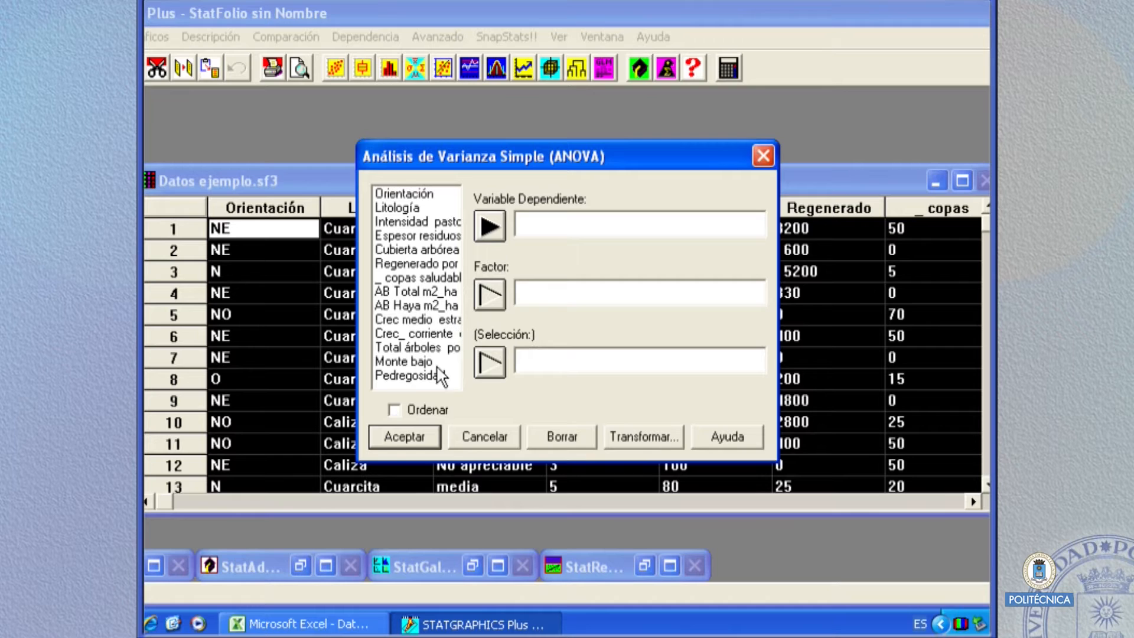
pyautogui.click(409, 376)
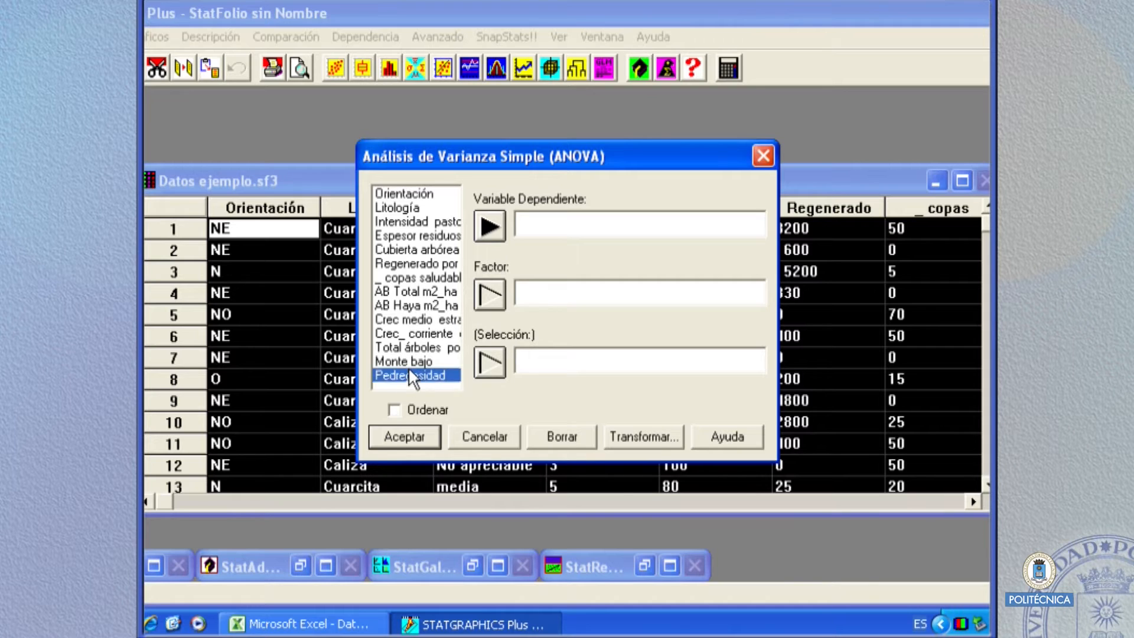
pyautogui.click(490, 295)
pyautogui.click(414, 291)
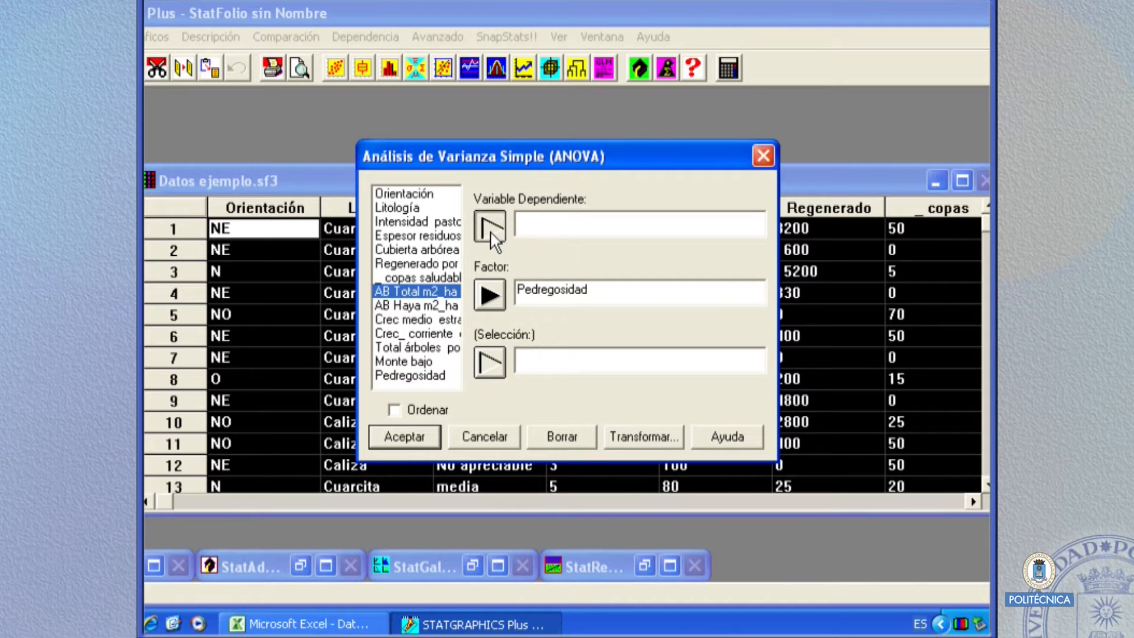
pyautogui.click(491, 231)
pyautogui.click(396, 442)
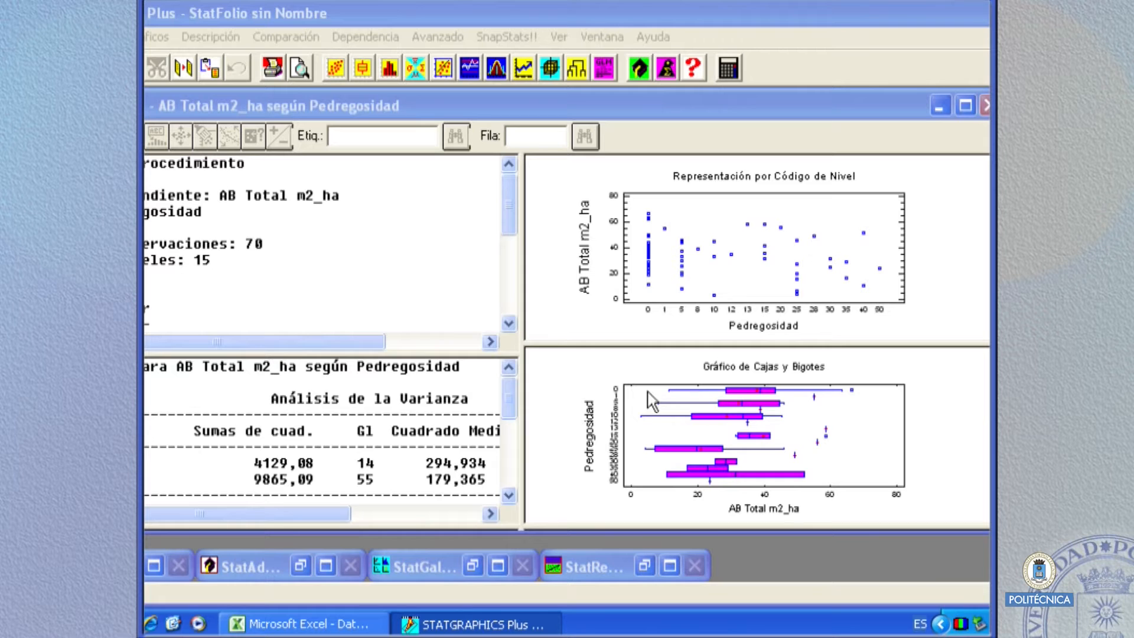
pyautogui.doubleClick(215, 423)
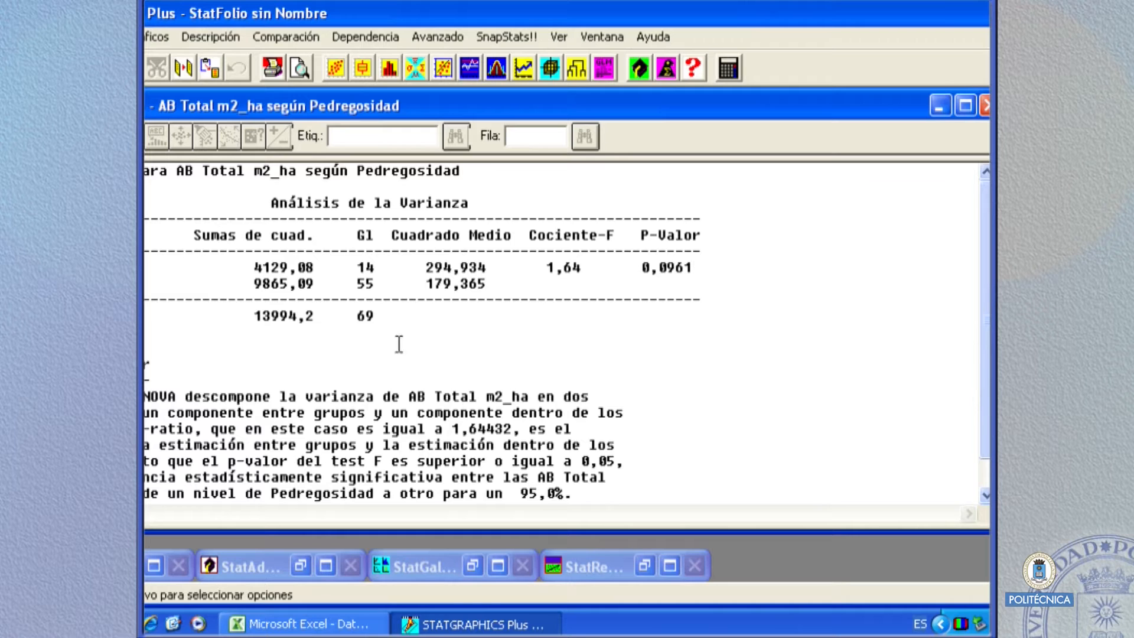
# - Restore the variance table to its normal size and delete the simple ANOVA of AB Total m2_ha by Pedregosidad
pyautogui.doubleClick(402, 302)
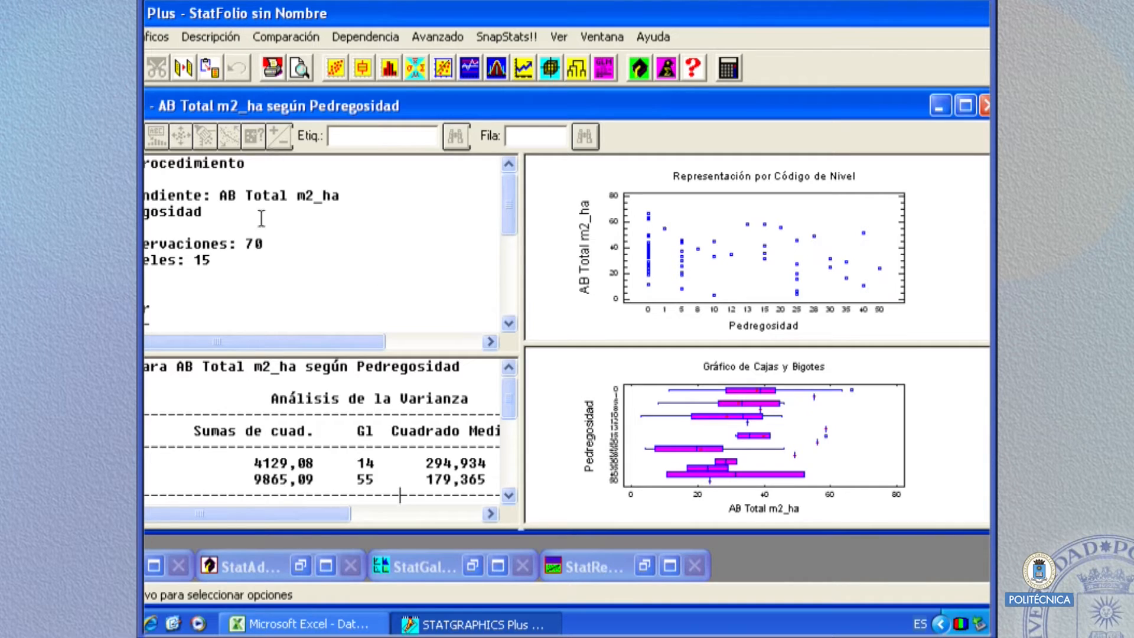
pyautogui.click(272, 36)
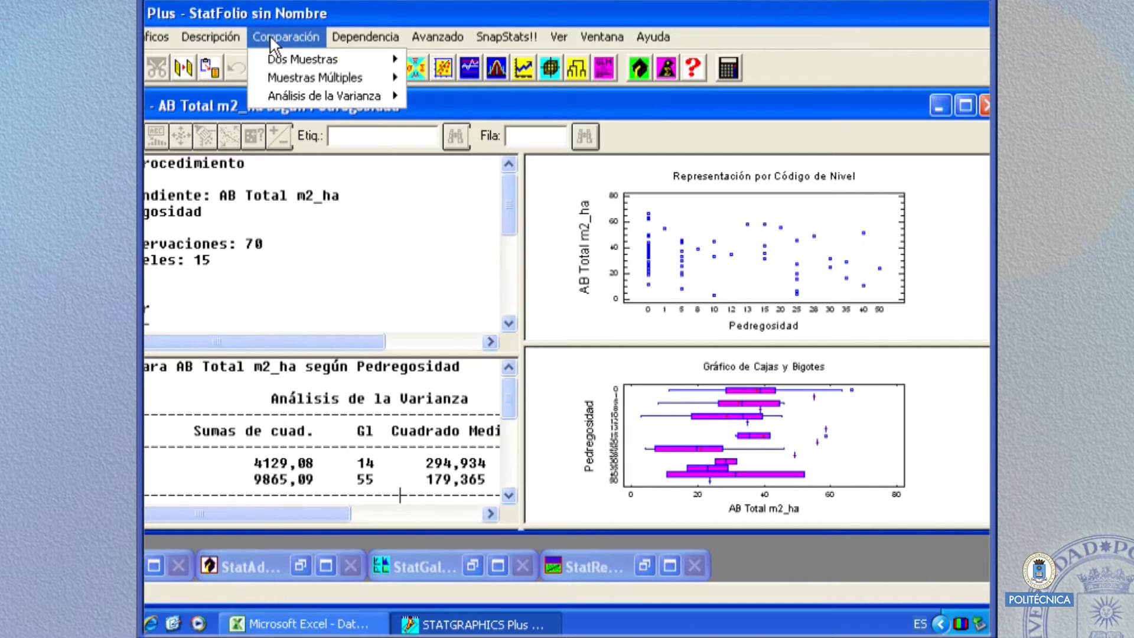
pyautogui.moveTo(378, 78)
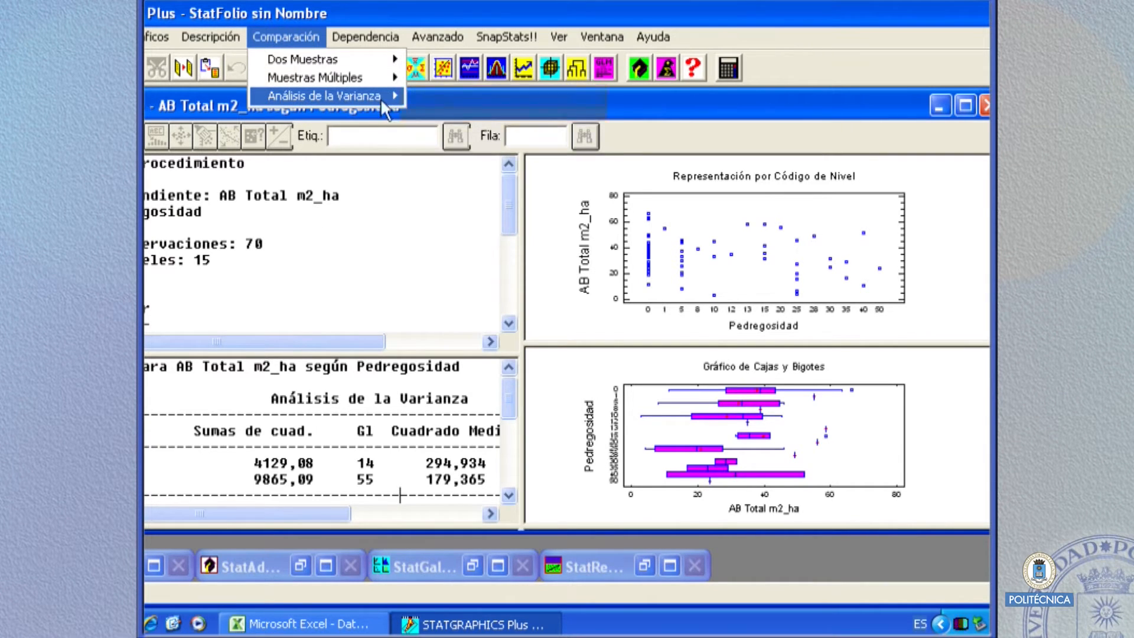
pyautogui.moveTo(380, 98)
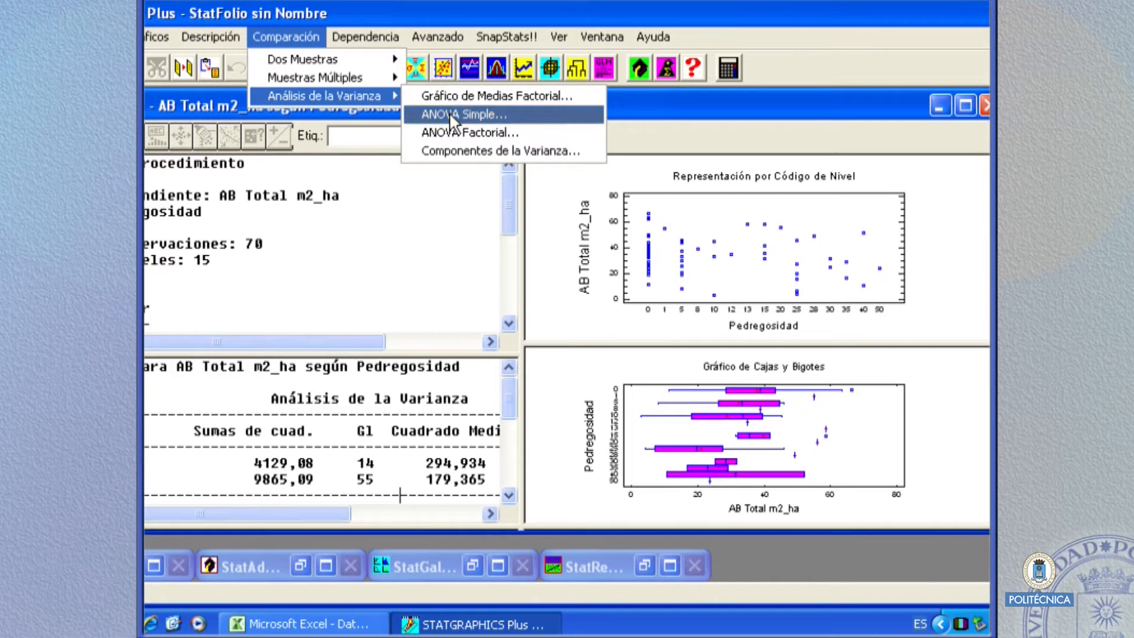
pyautogui.click(396, 258)
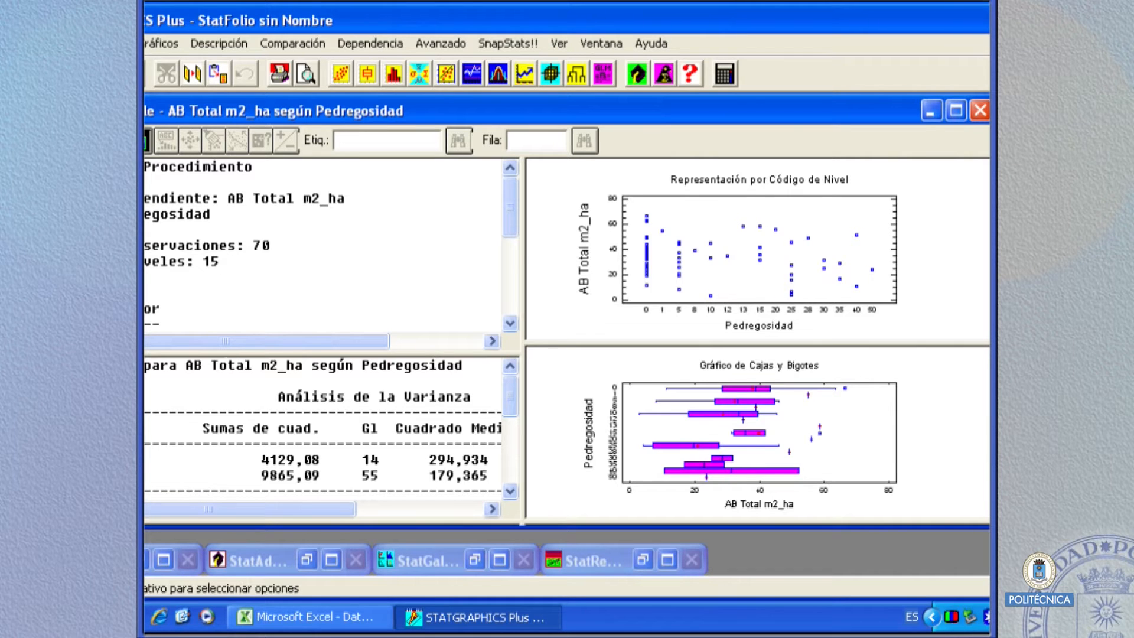
pyautogui.click(980, 111)
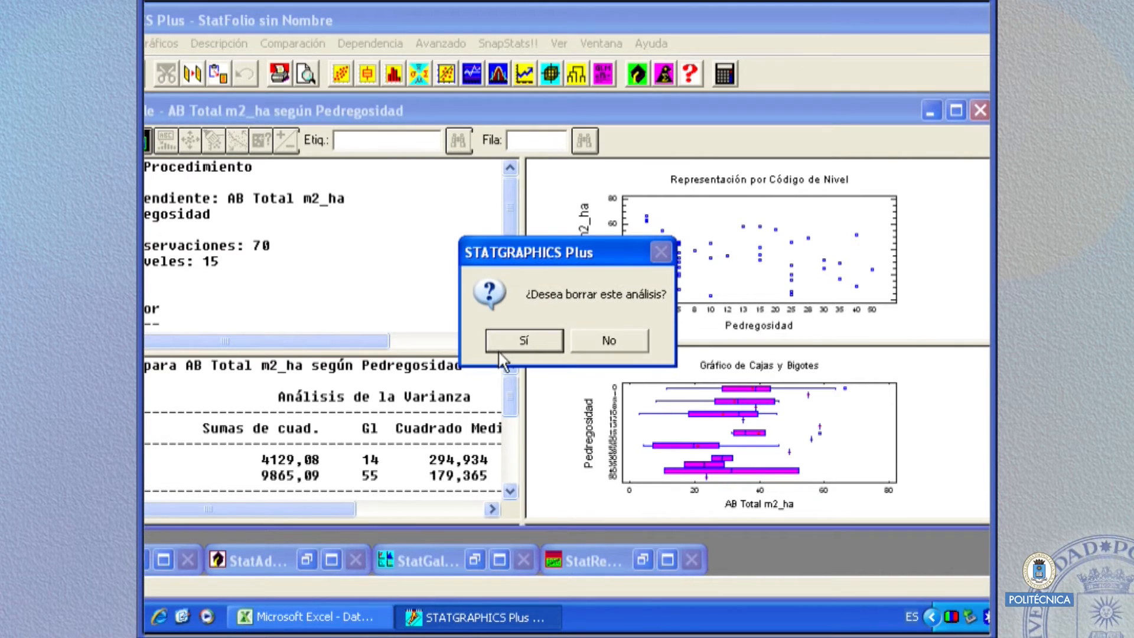
pyautogui.click(496, 338)
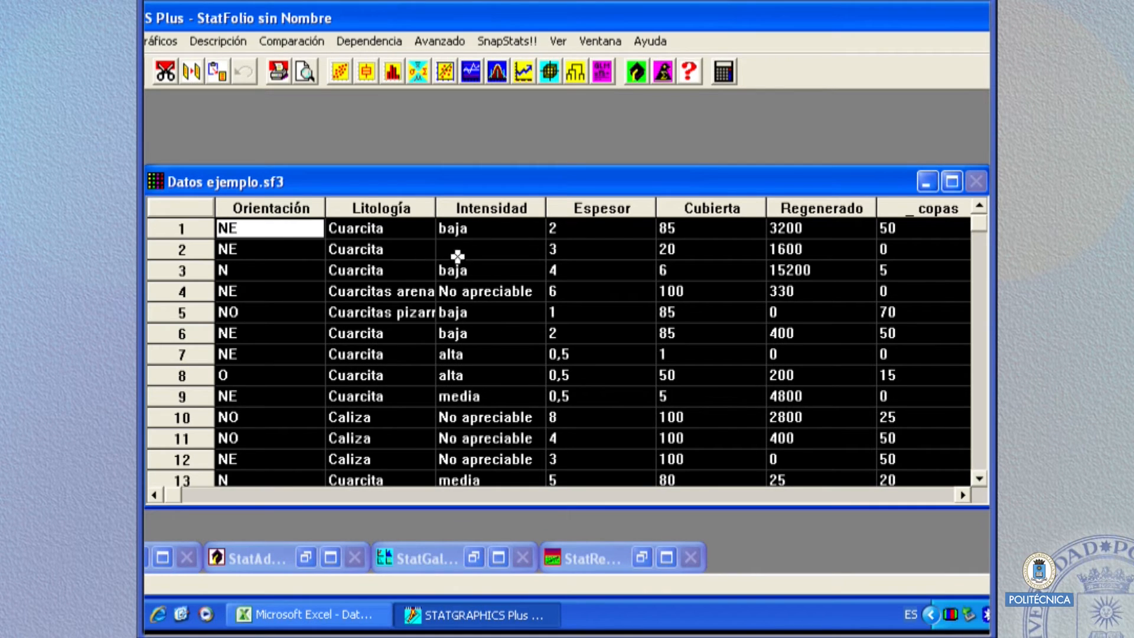
# - Maximise the data sheet and start a factorial ANOVA with AB Total m2_ha as the dependent variable
pyautogui.click(953, 182)
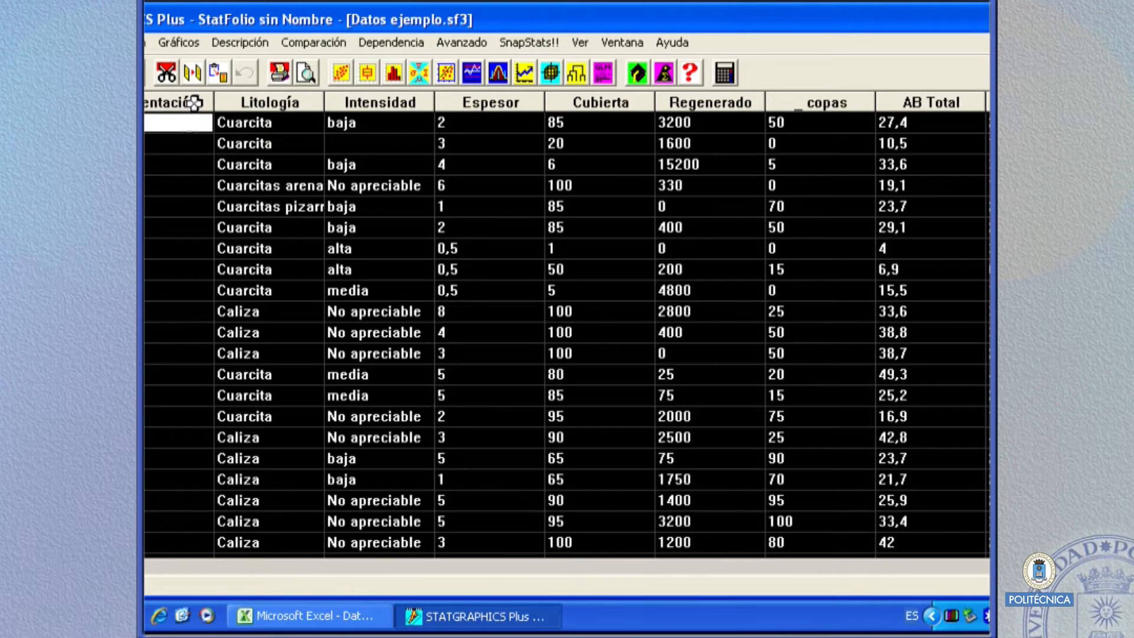
pyautogui.click(303, 41)
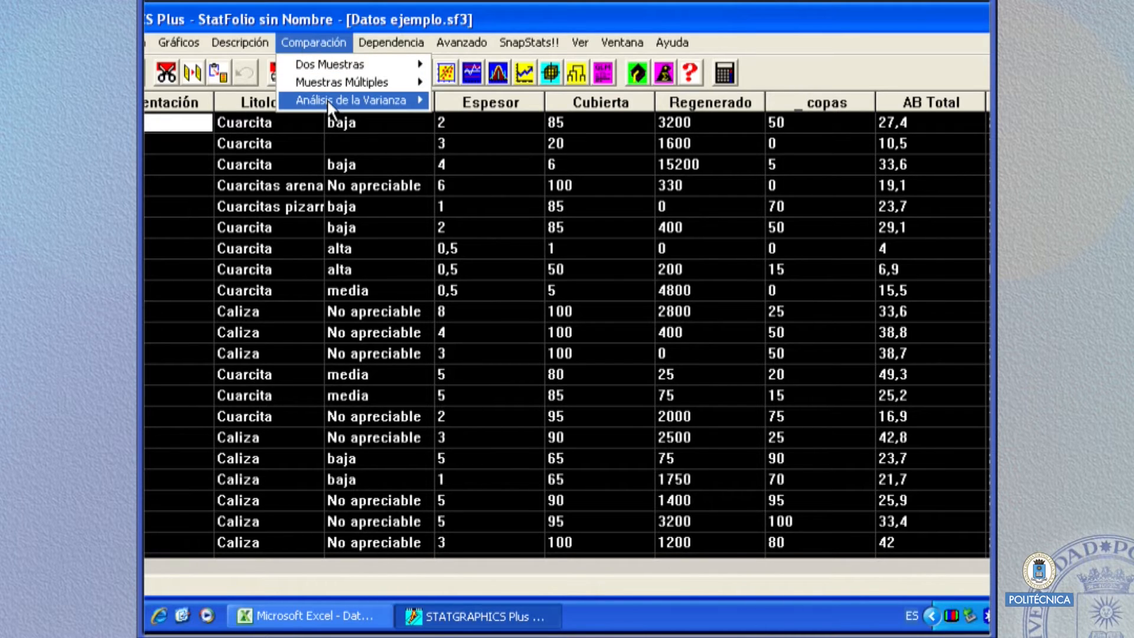
pyautogui.moveTo(327, 99)
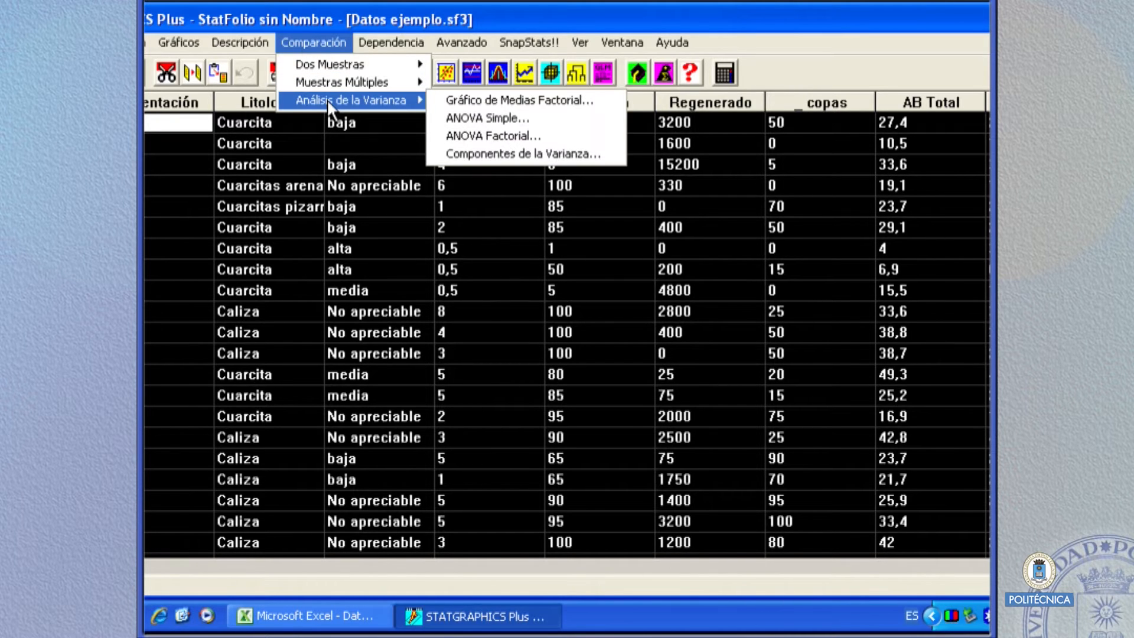
pyautogui.click(453, 137)
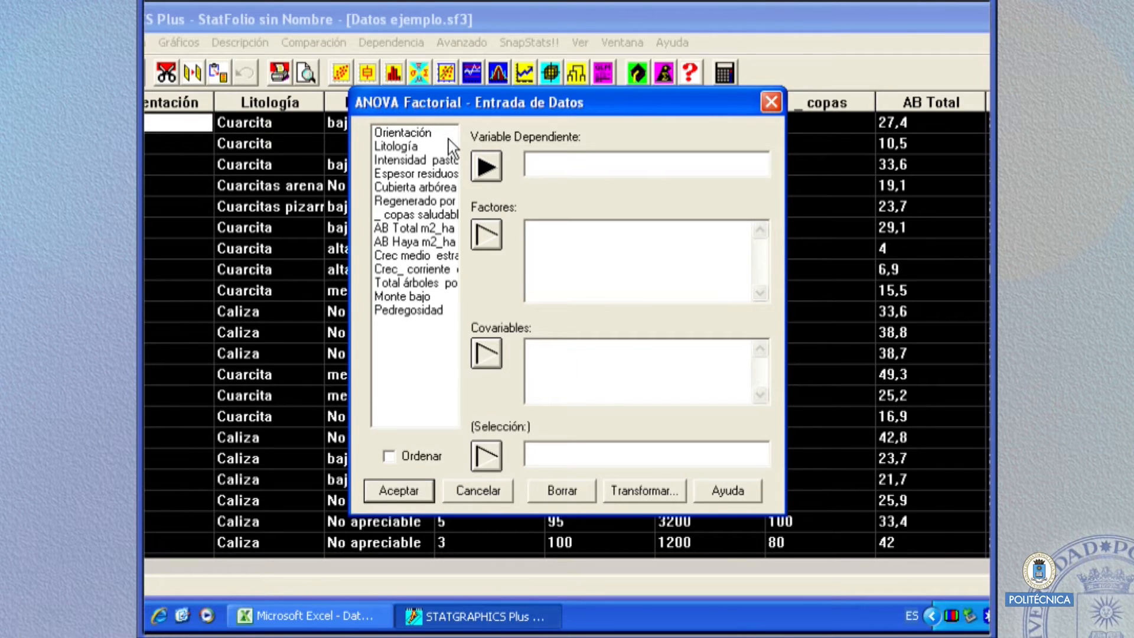
pyautogui.click(395, 228)
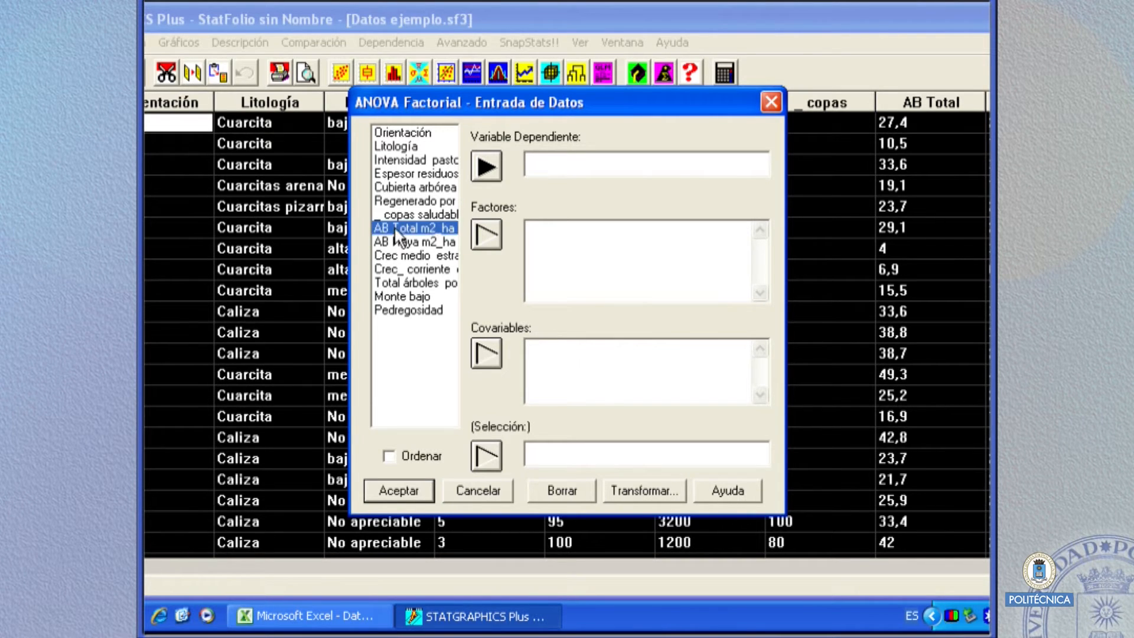
pyautogui.click(485, 167)
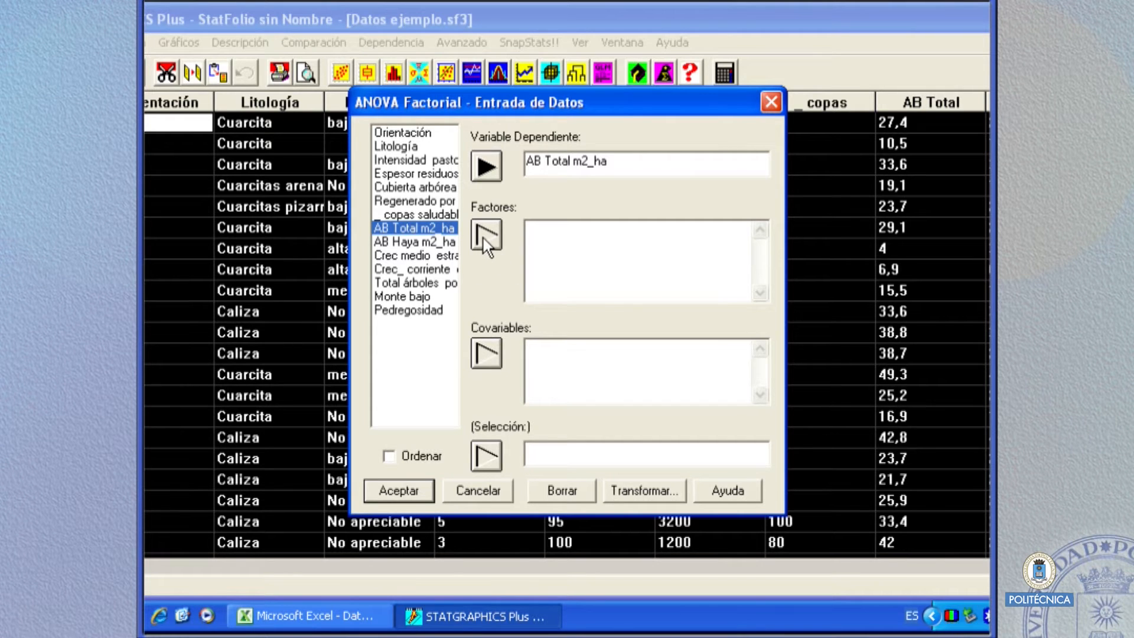
# - Add Orientación and Litología as factors and run the factorial ANOVA
pyautogui.click(391, 135)
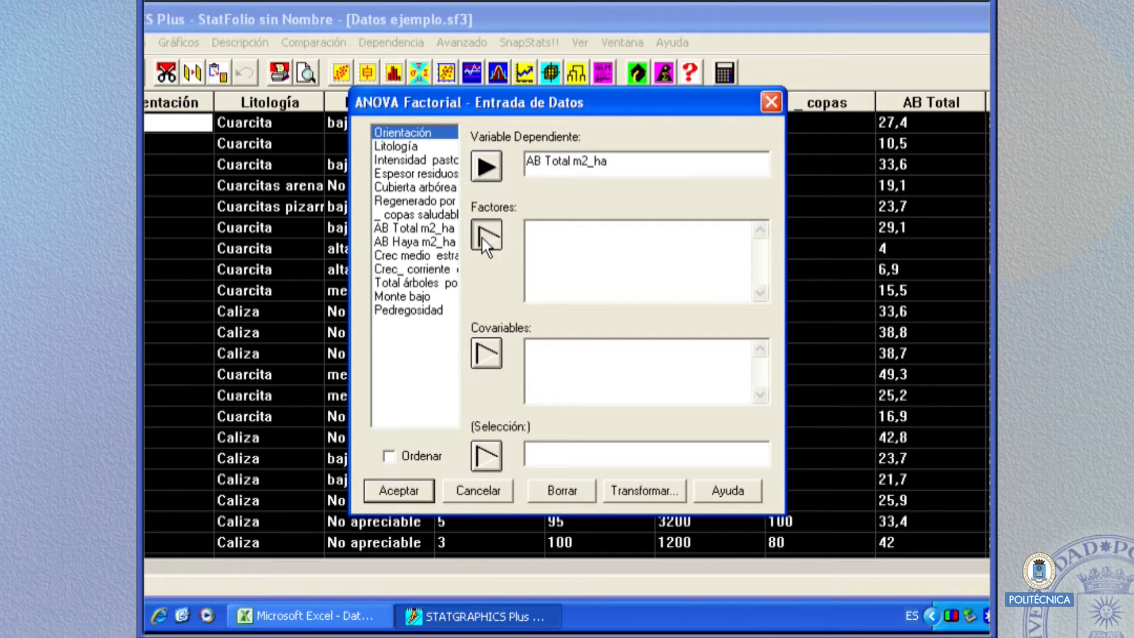
pyautogui.click(486, 242)
pyautogui.click(403, 145)
pyautogui.click(486, 234)
pyautogui.click(376, 488)
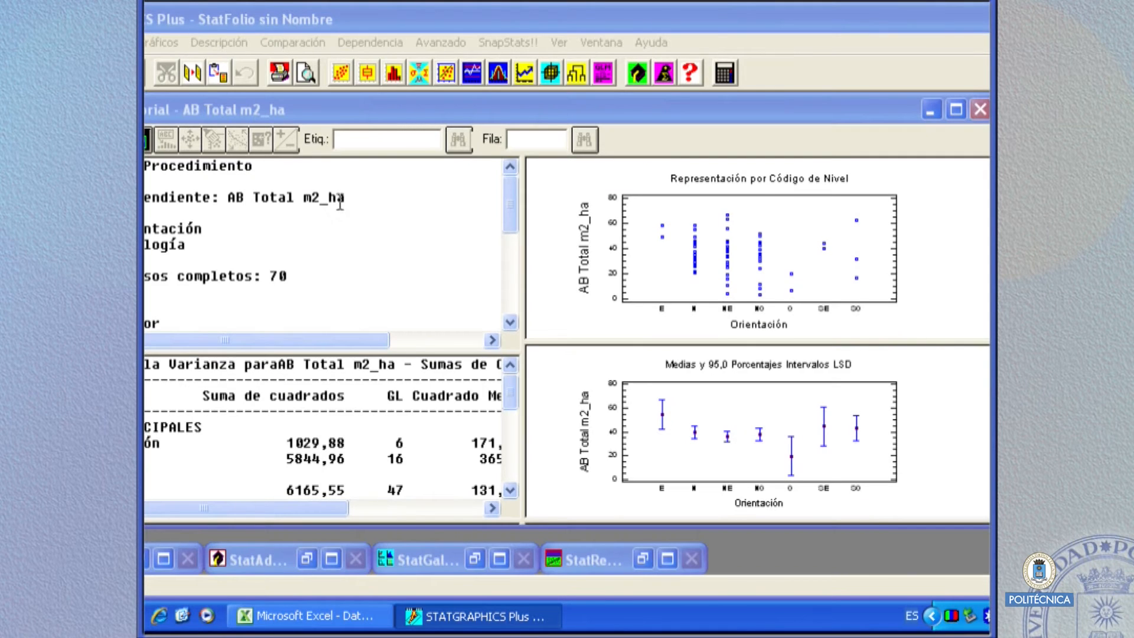
# - Enlarge the factorial ANOVA's variance table to examine the effects of both factors
pyautogui.click(164, 229)
pyautogui.doubleClick(163, 229)
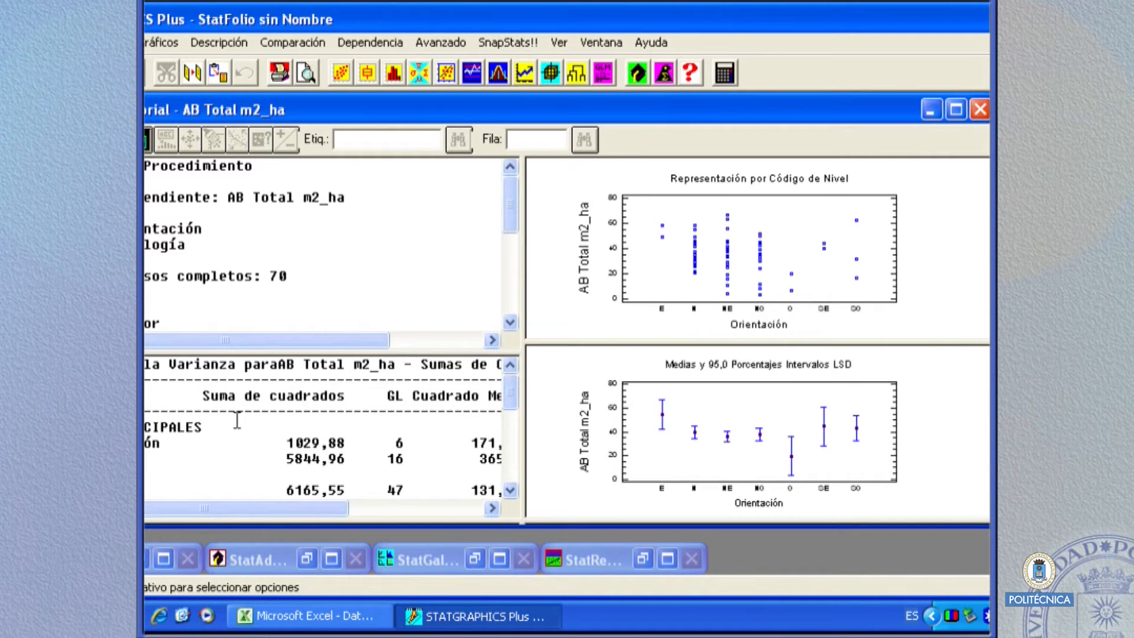
pyautogui.doubleClick(237, 420)
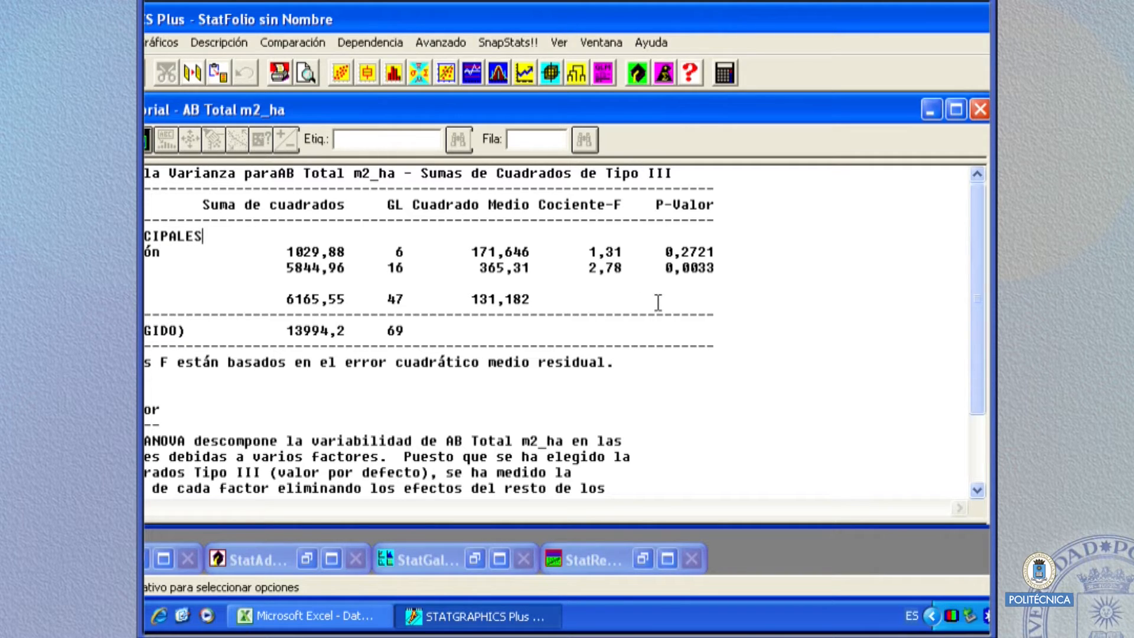
# - Check the ANOVA table options for the Litología factor and the analysis option for the maximum interaction order
pyautogui.rightClick(239, 291)
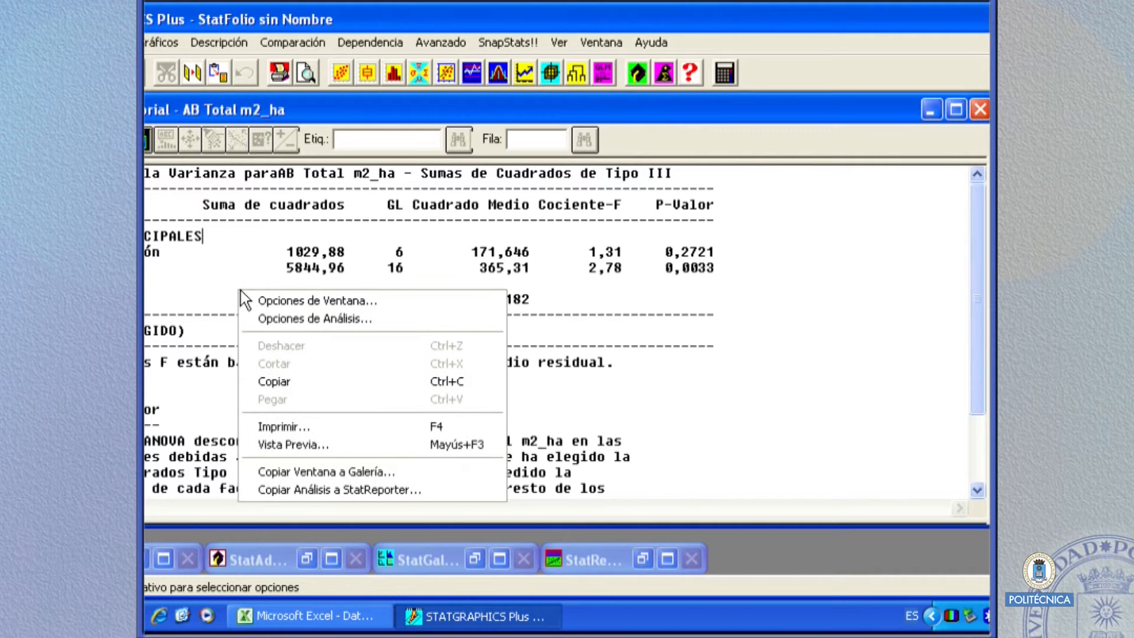
pyautogui.click(306, 303)
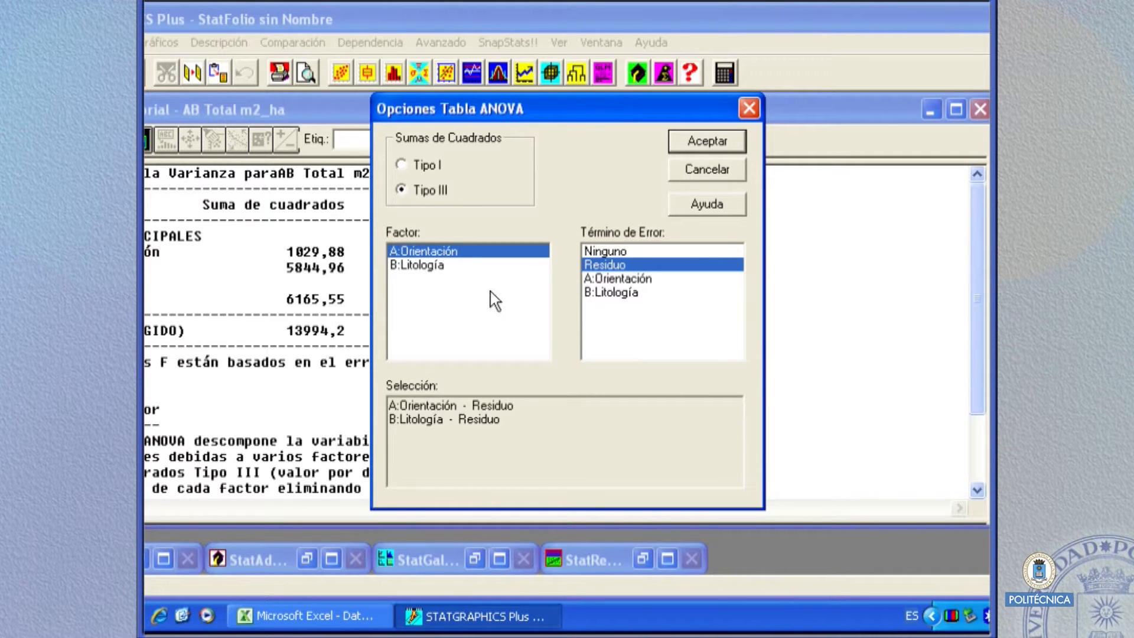
pyautogui.click(428, 270)
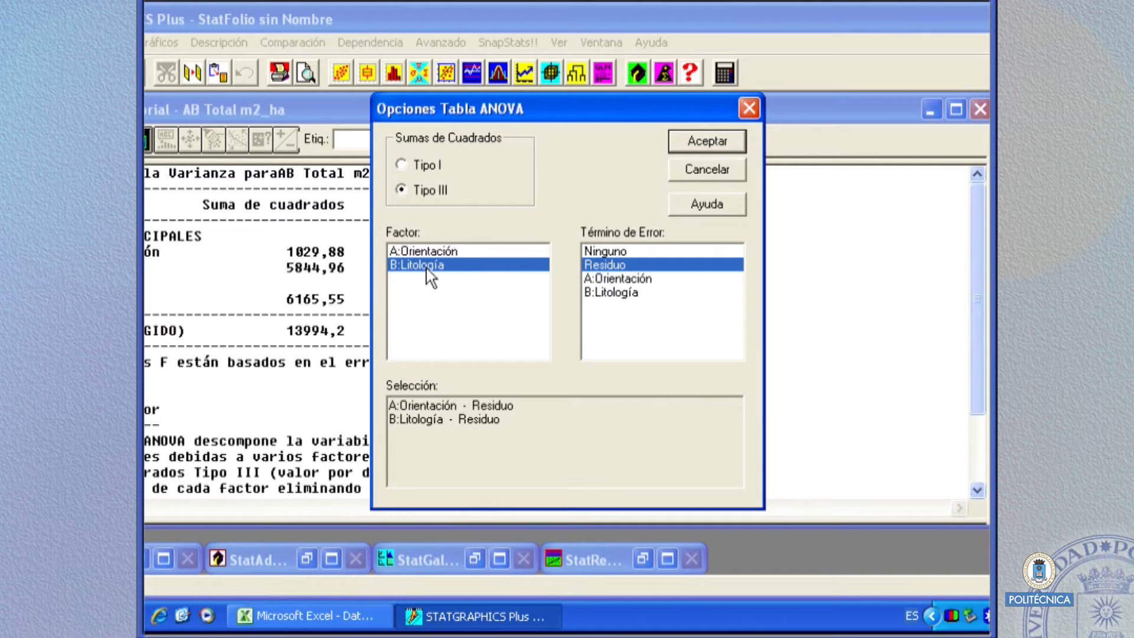
pyautogui.click(689, 143)
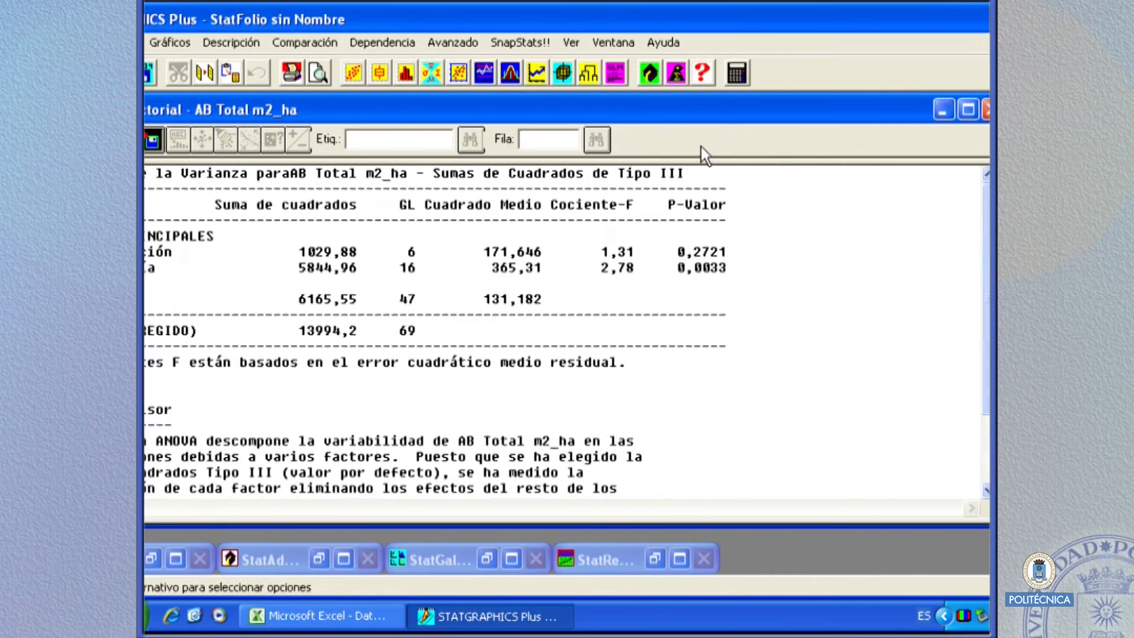
pyautogui.rightClick(422, 257)
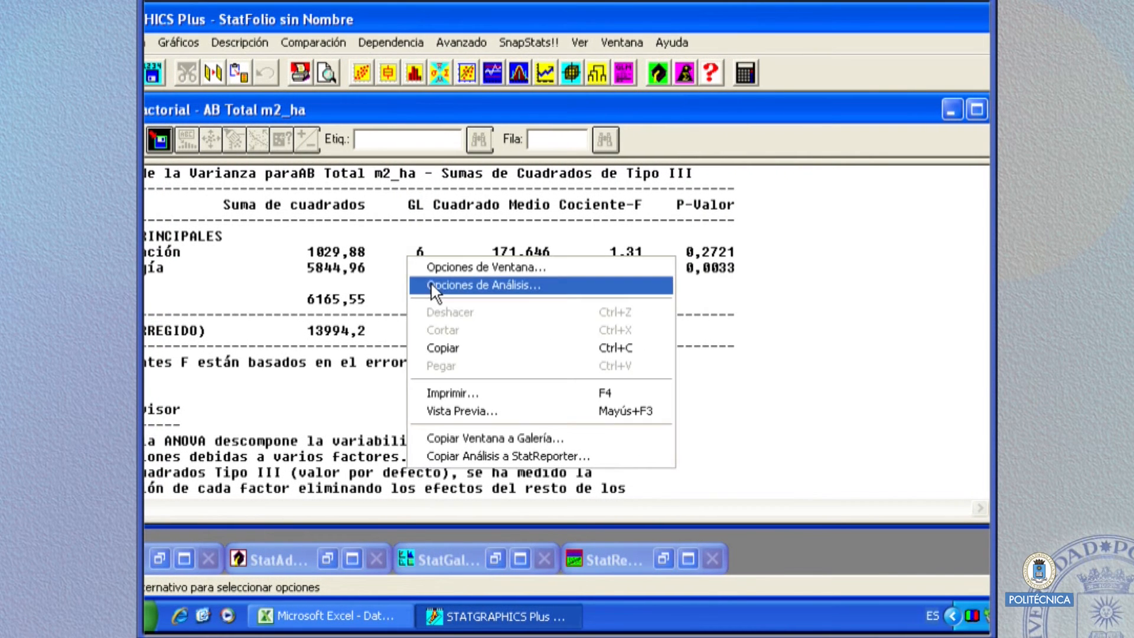
pyautogui.click(433, 285)
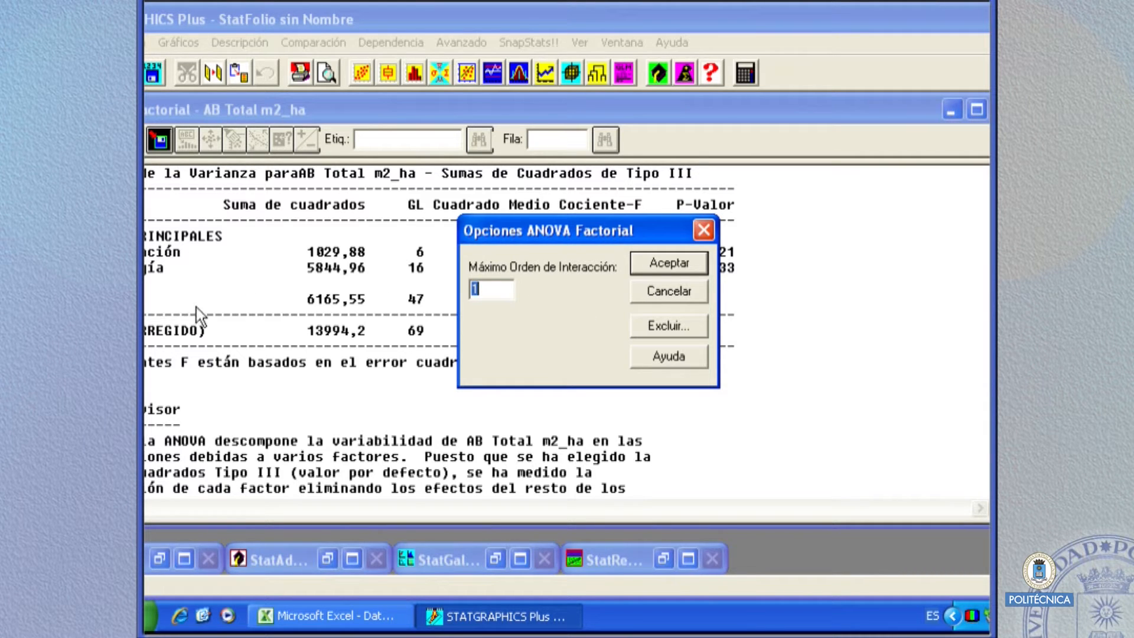
pyautogui.click(656, 267)
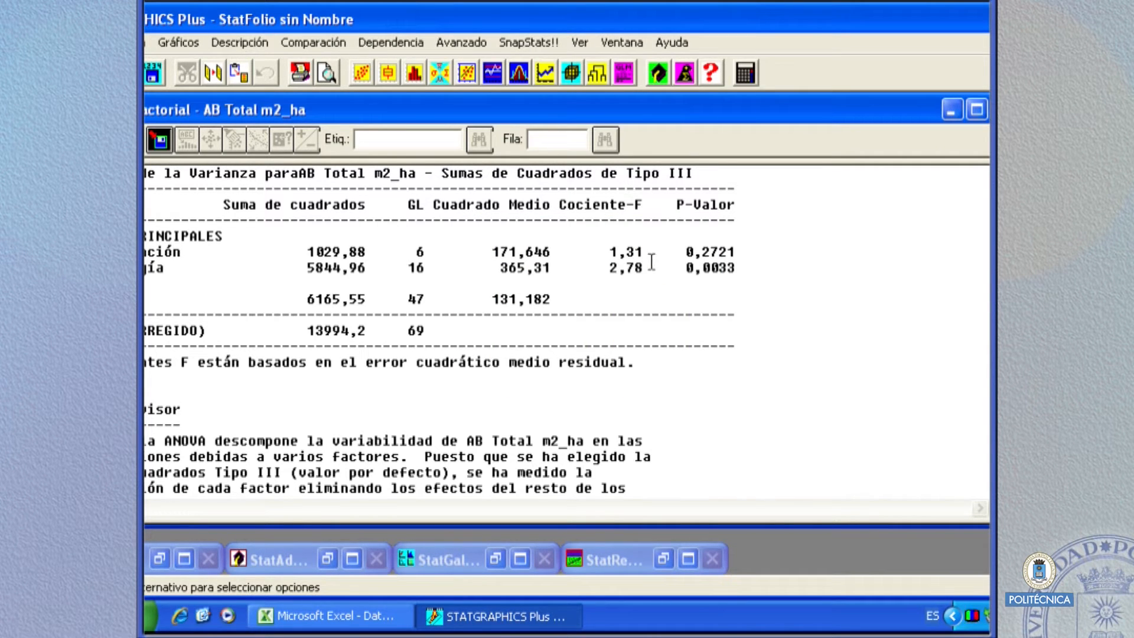
# - Try a maximum interaction order of 2 in the factorial ANOVA, and delete the analysis
pyautogui.rightClick(485, 298)
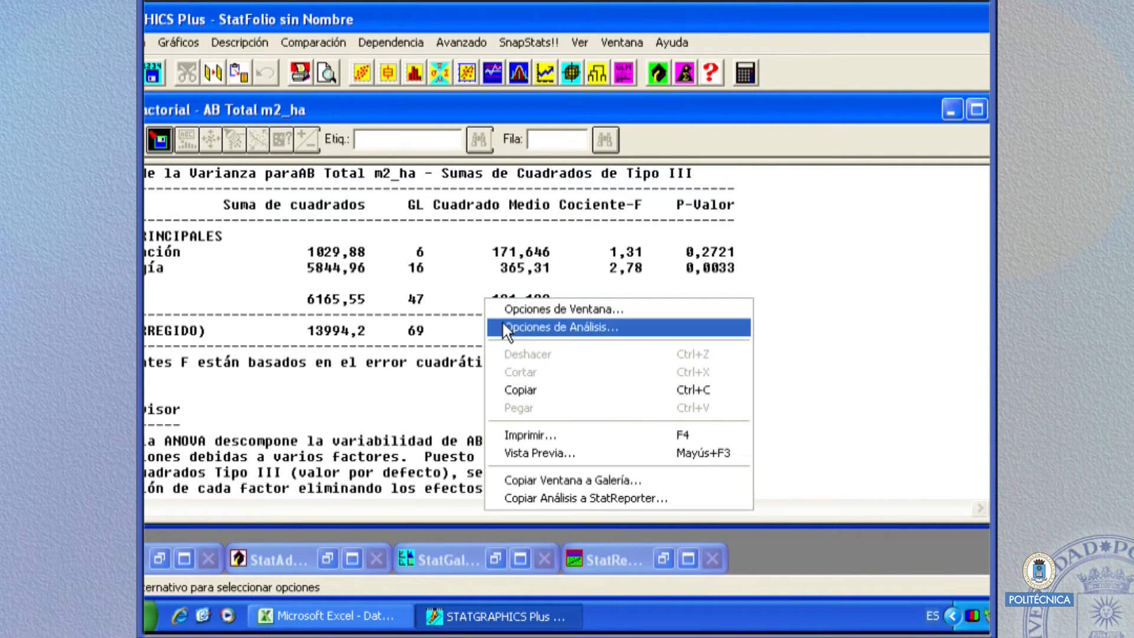
pyautogui.click(504, 326)
pyautogui.write('2')
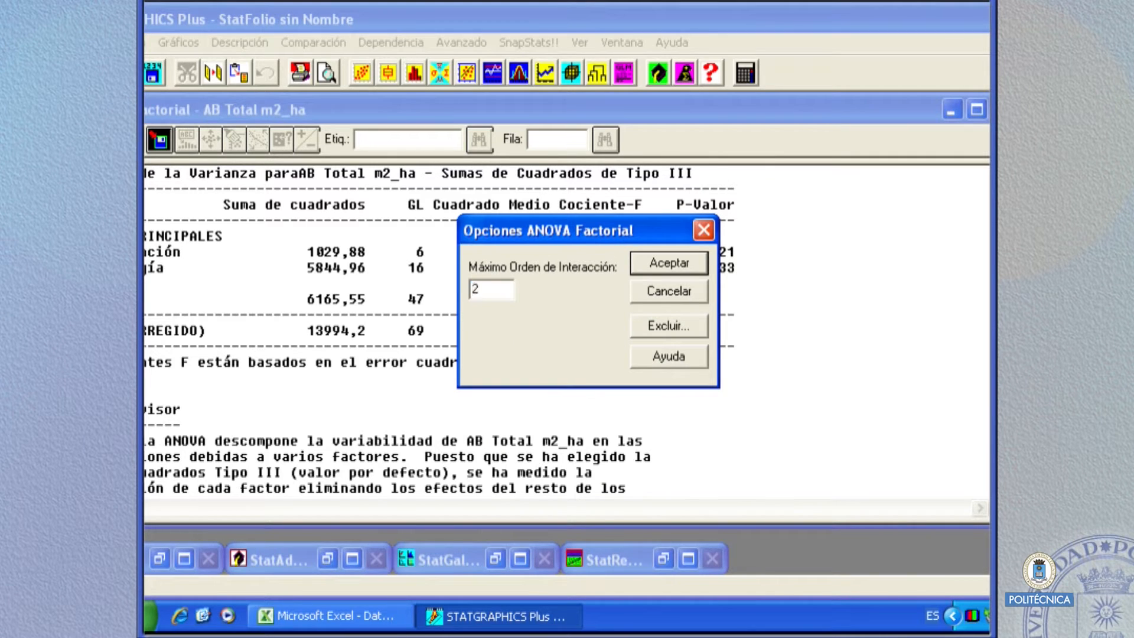
pyautogui.click(650, 262)
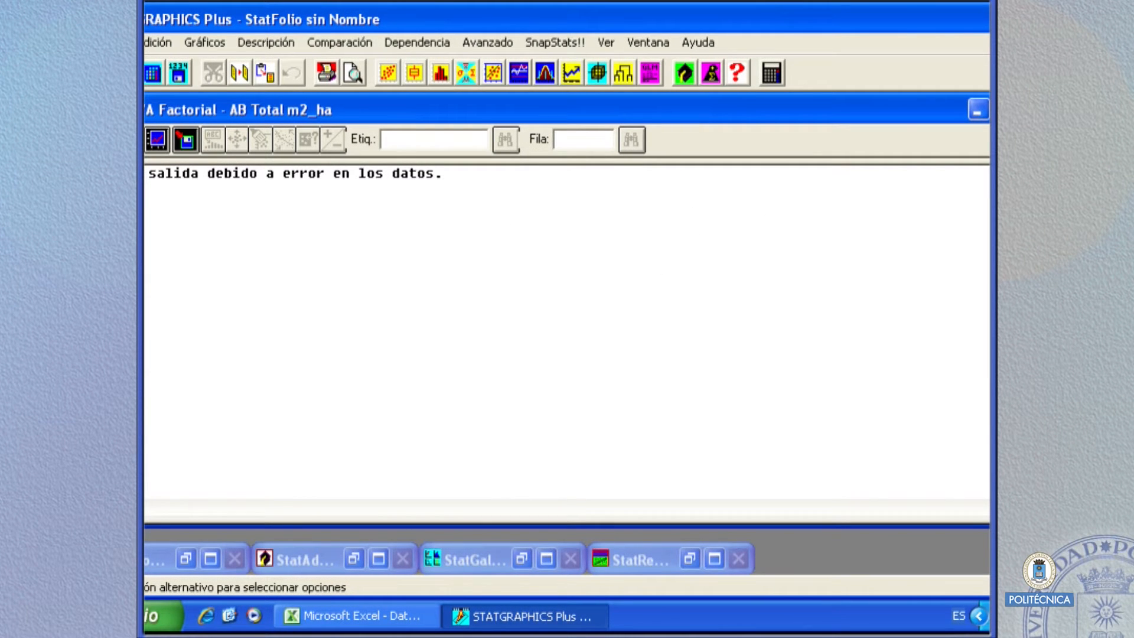
pyautogui.click(1028, 110)
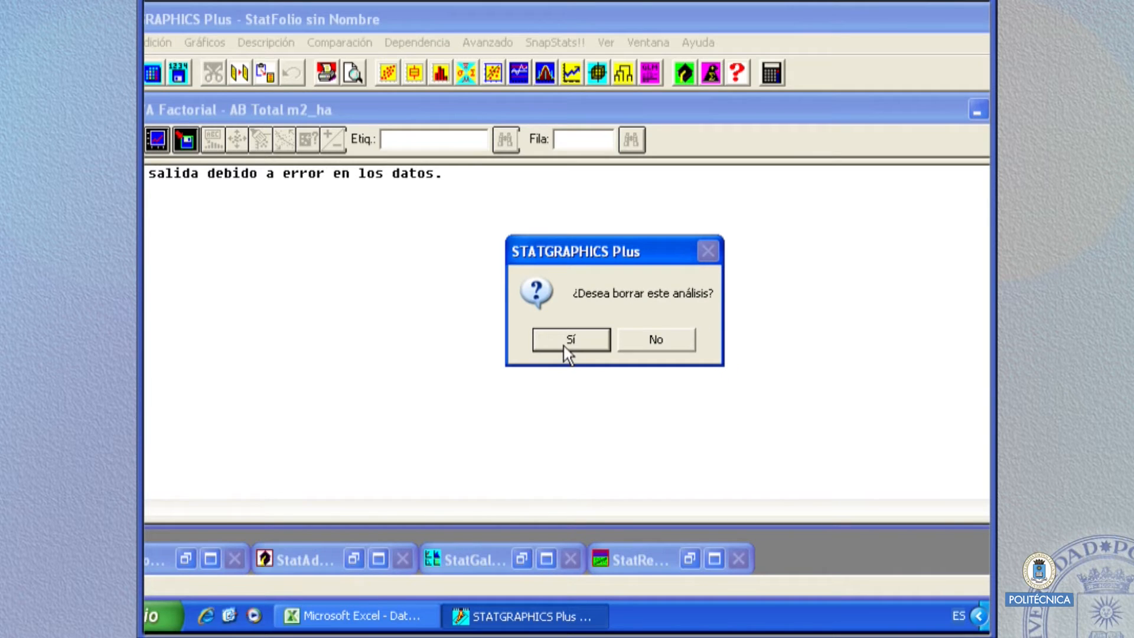
pyautogui.click(564, 346)
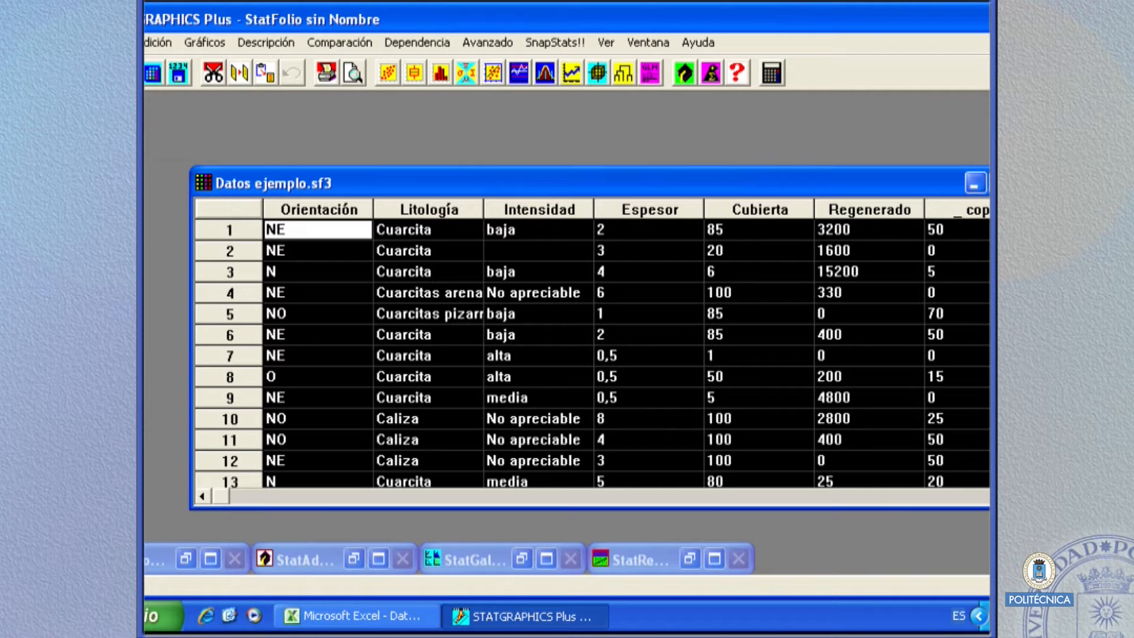
# - Run a simple regression with Crec_ corriente estrato D_Co _h as the dependent variable Y and AB Total m2_ha as X
pyautogui.click(338, 46)
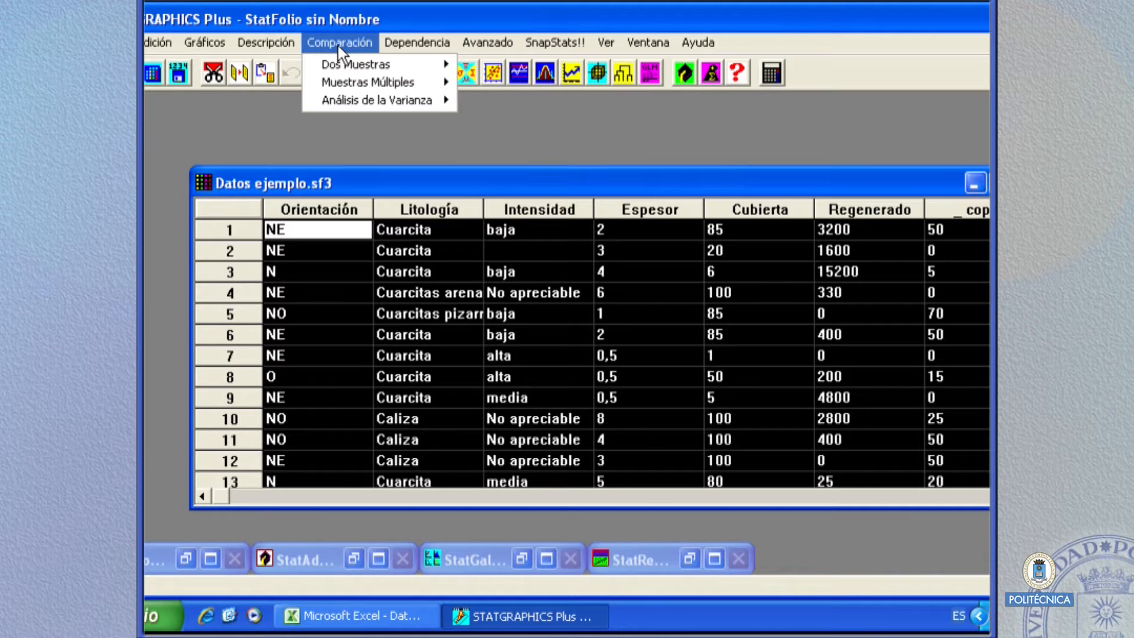
pyautogui.moveTo(408, 48)
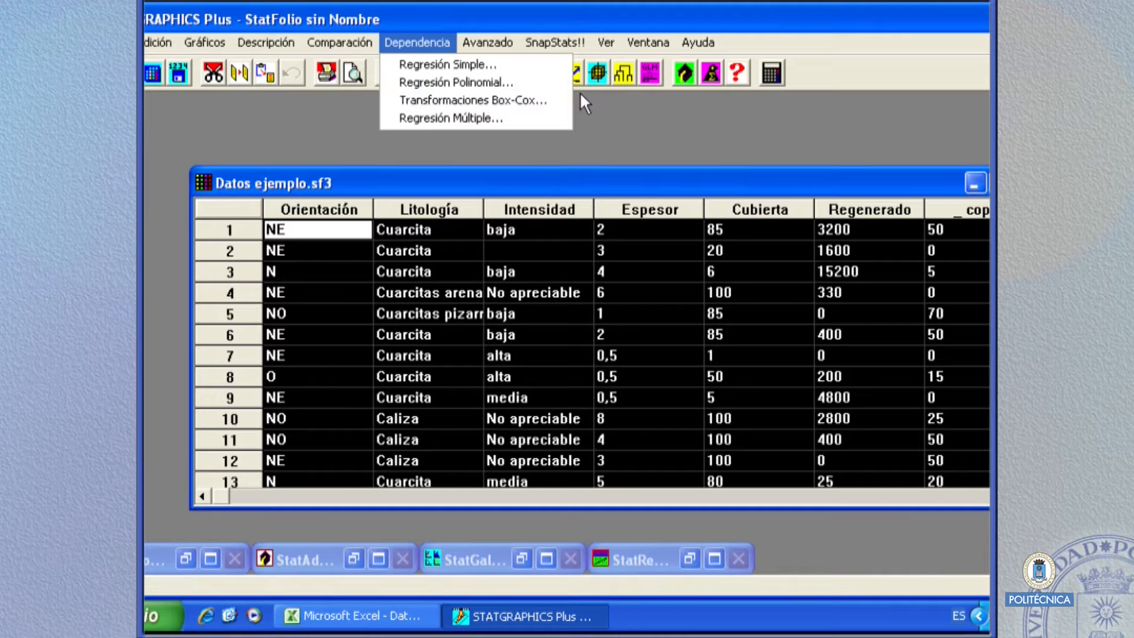
pyautogui.click(481, 70)
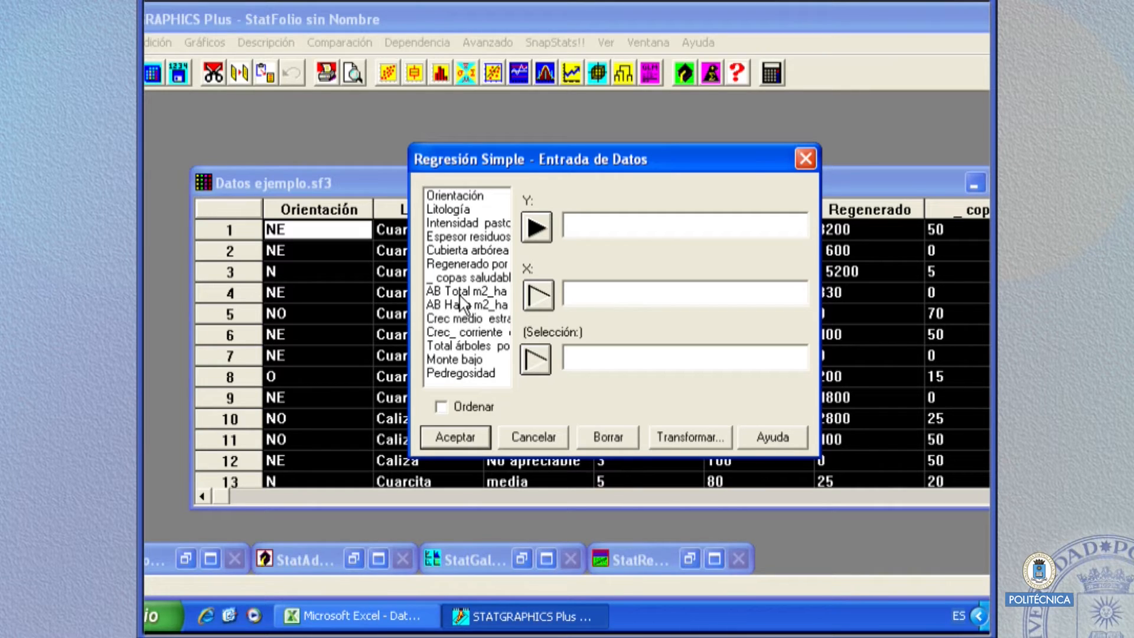
pyautogui.click(460, 332)
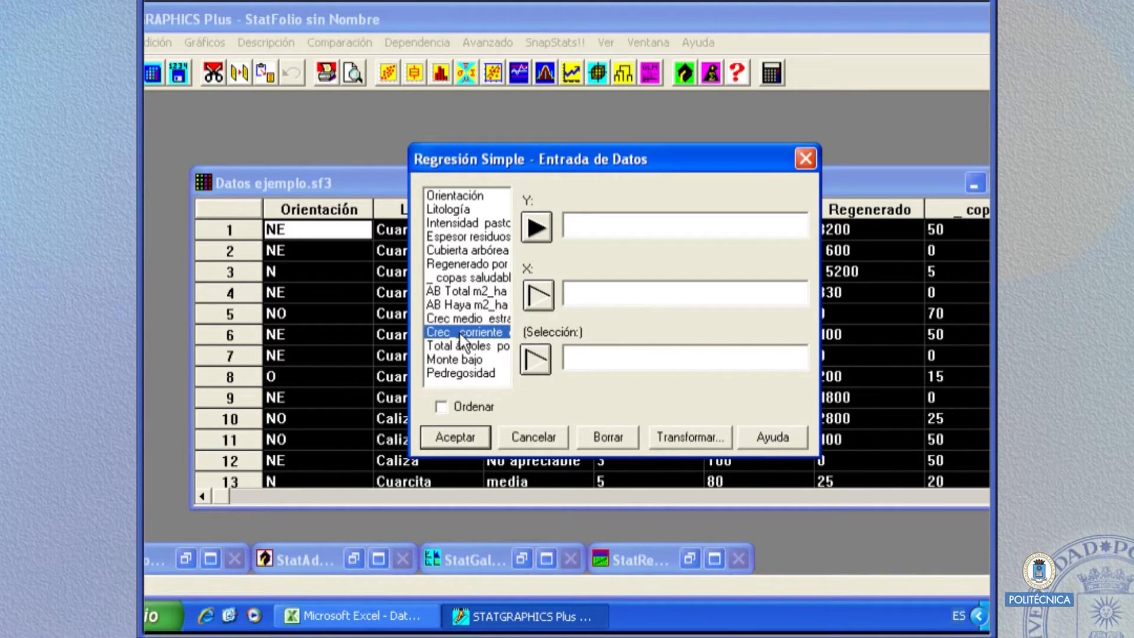
pyautogui.click(537, 228)
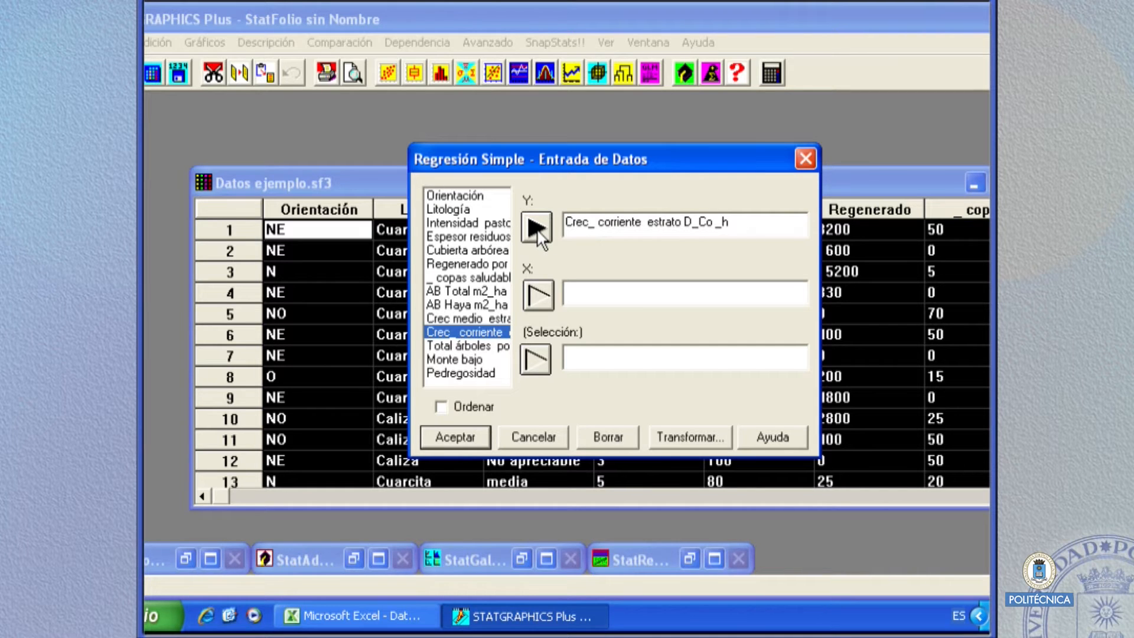
pyautogui.click(445, 293)
pyautogui.click(539, 295)
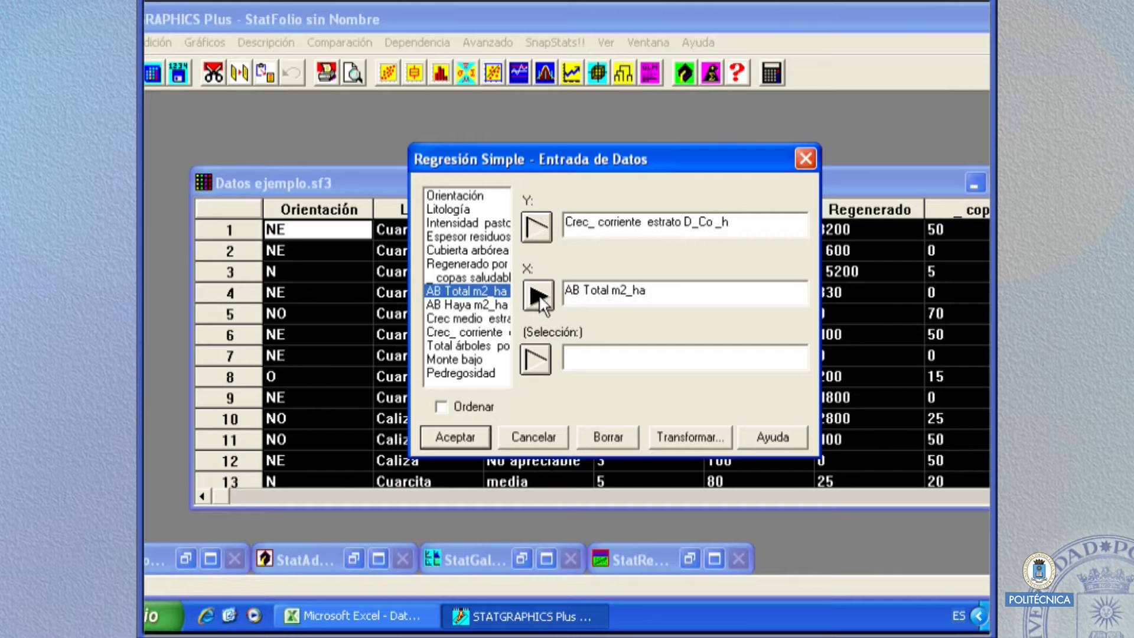
pyautogui.click(453, 437)
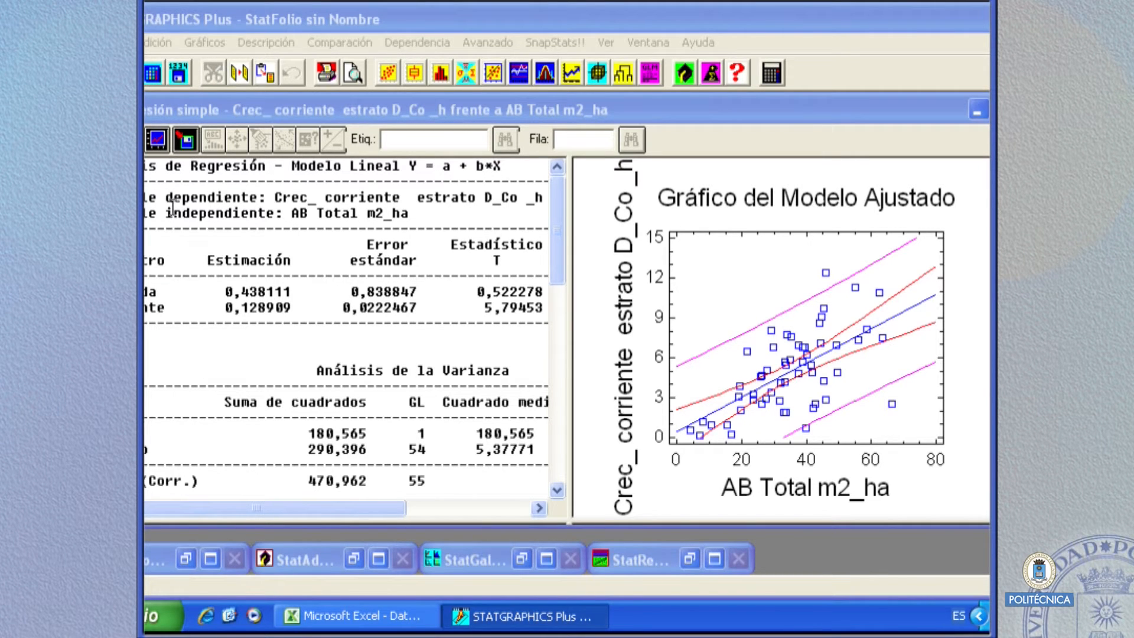
# - Enlarge the regression summary to examine the coefficients, the analysis of variance and the goodness-of-fit statistics
pyautogui.doubleClick(300, 324)
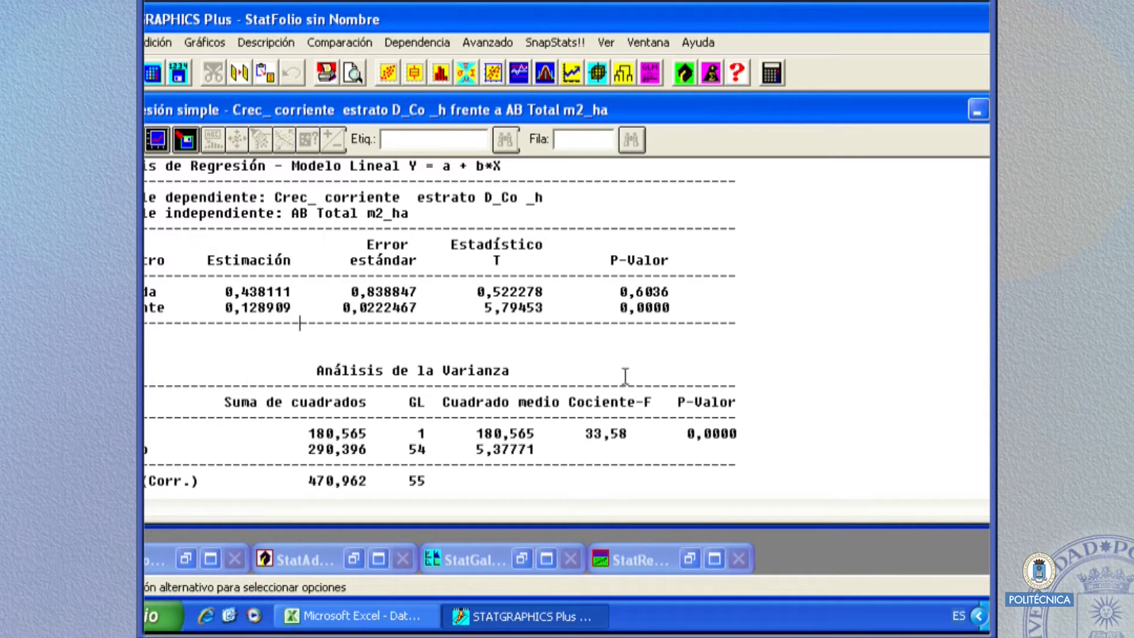
pyautogui.scroll(-3, 518, 410)
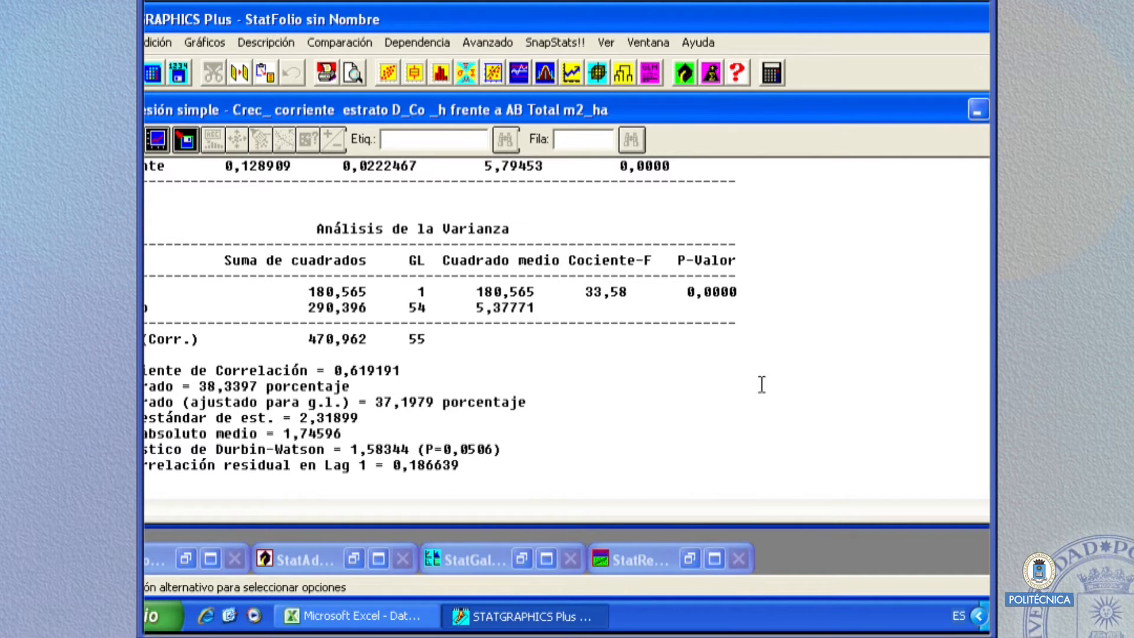
pyautogui.scroll(-1, 766, 381)
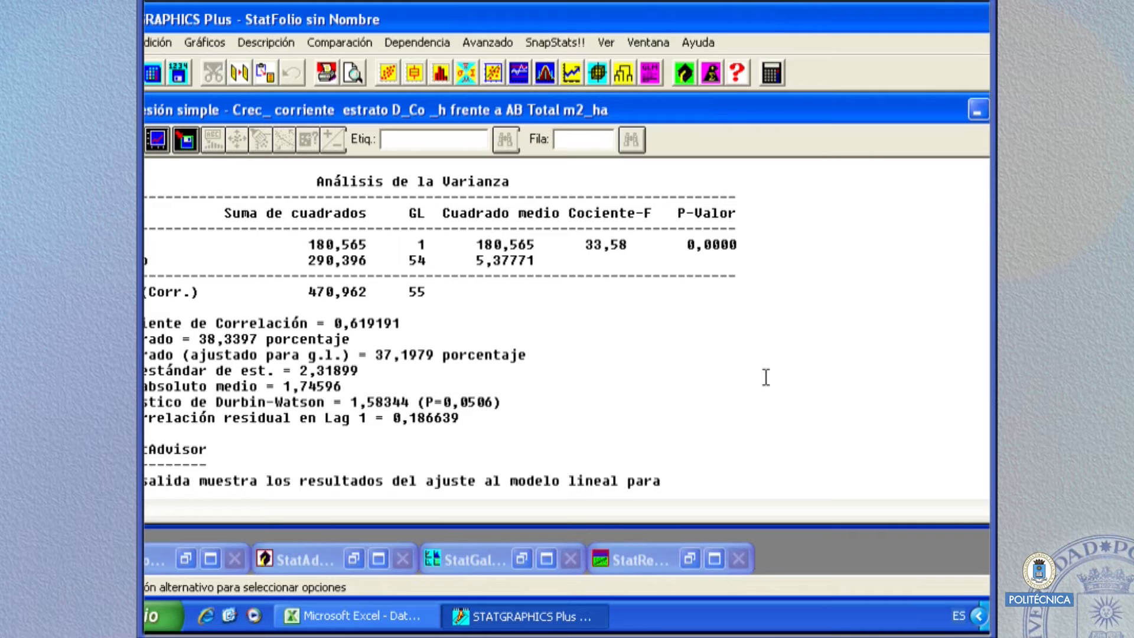
pyautogui.scroll(4, 767, 377)
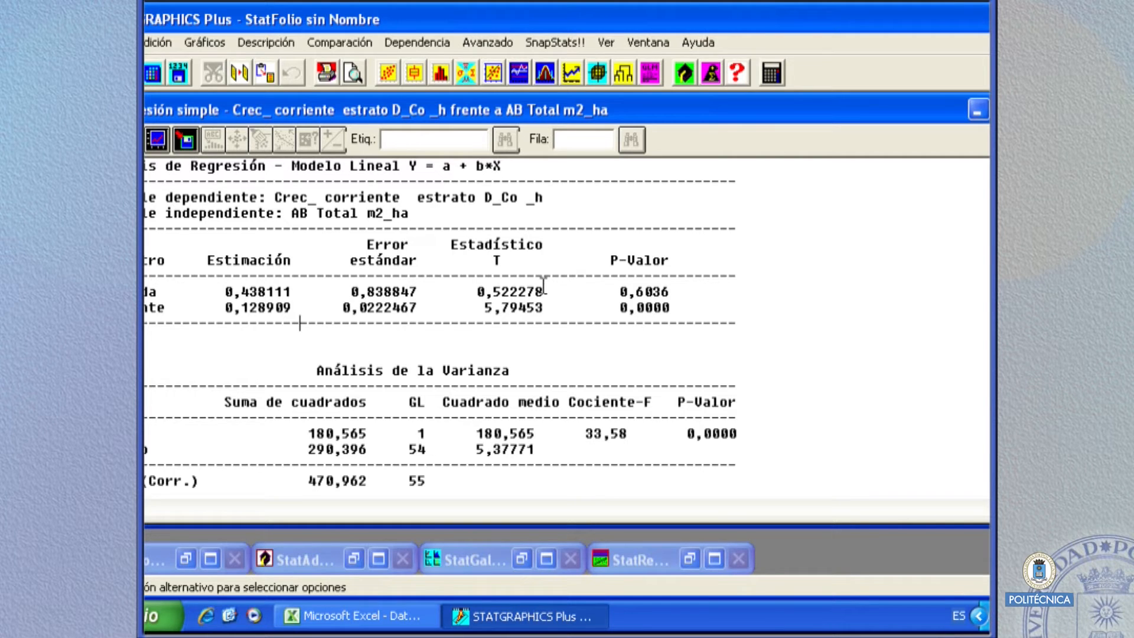
# - Check the simple regression's analysis options for the available model types, leaving them as they are
pyautogui.rightClick(430, 274)
pyautogui.click(492, 302)
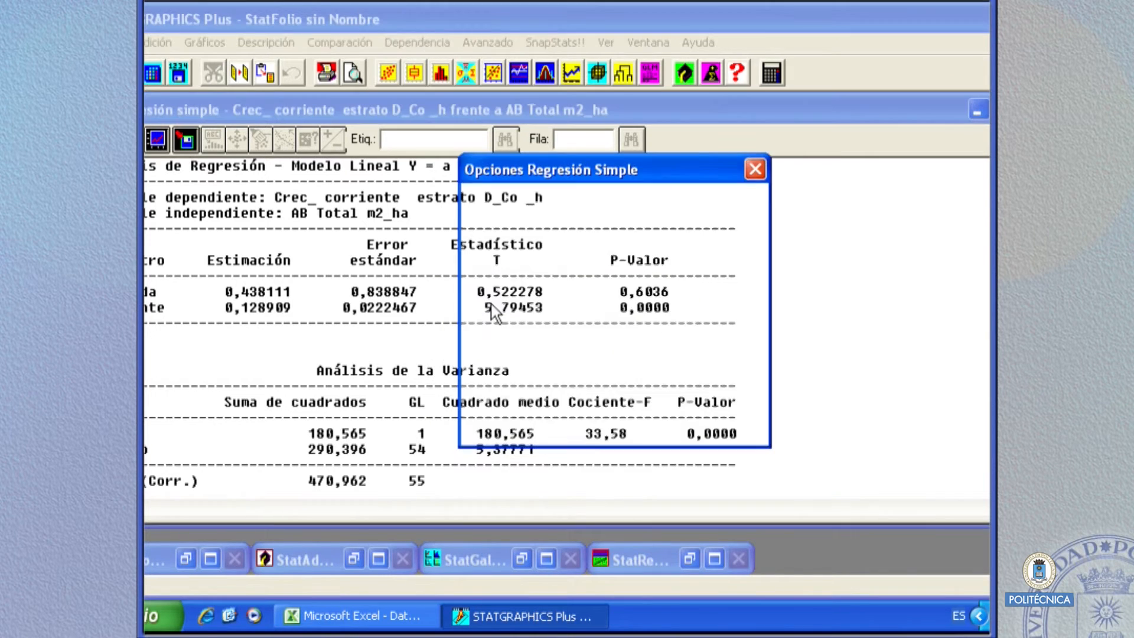
pyautogui.click(692, 240)
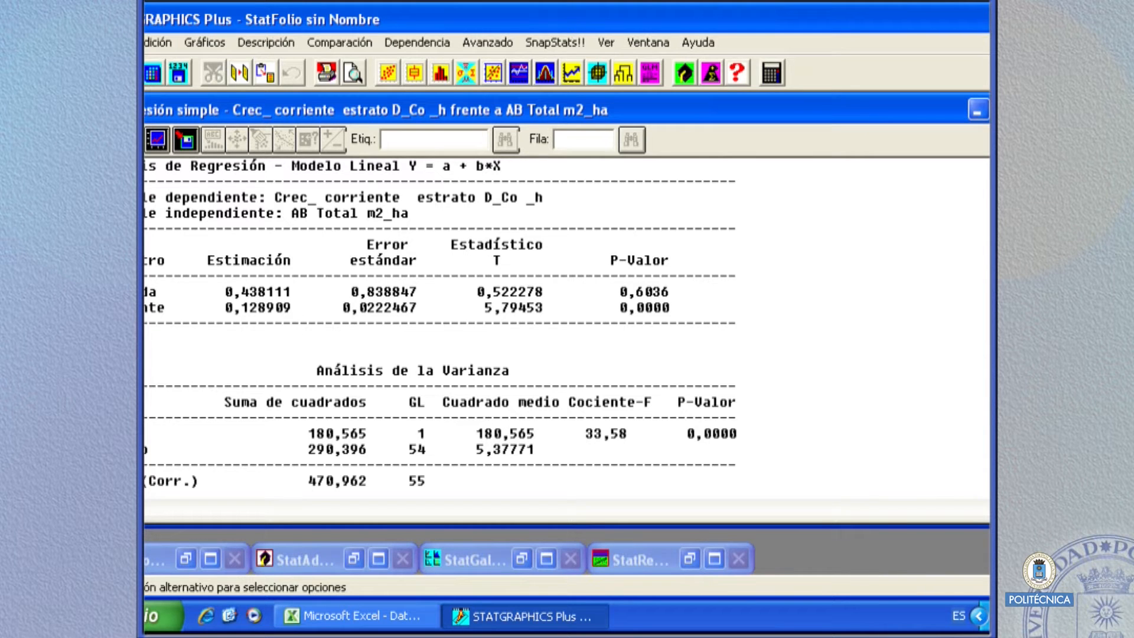
# - Add the lack-of-fit test (Contraste de Falta de Ajuste) to the regression's tables and enlarge it for reading
pyautogui.click(185, 139)
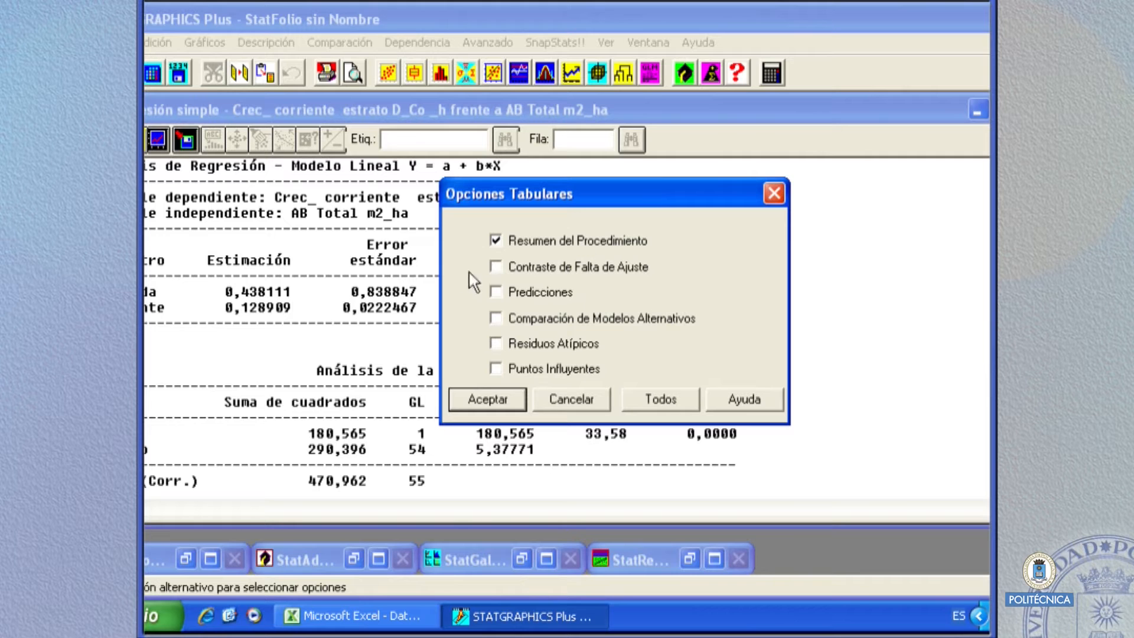
pyautogui.click(495, 267)
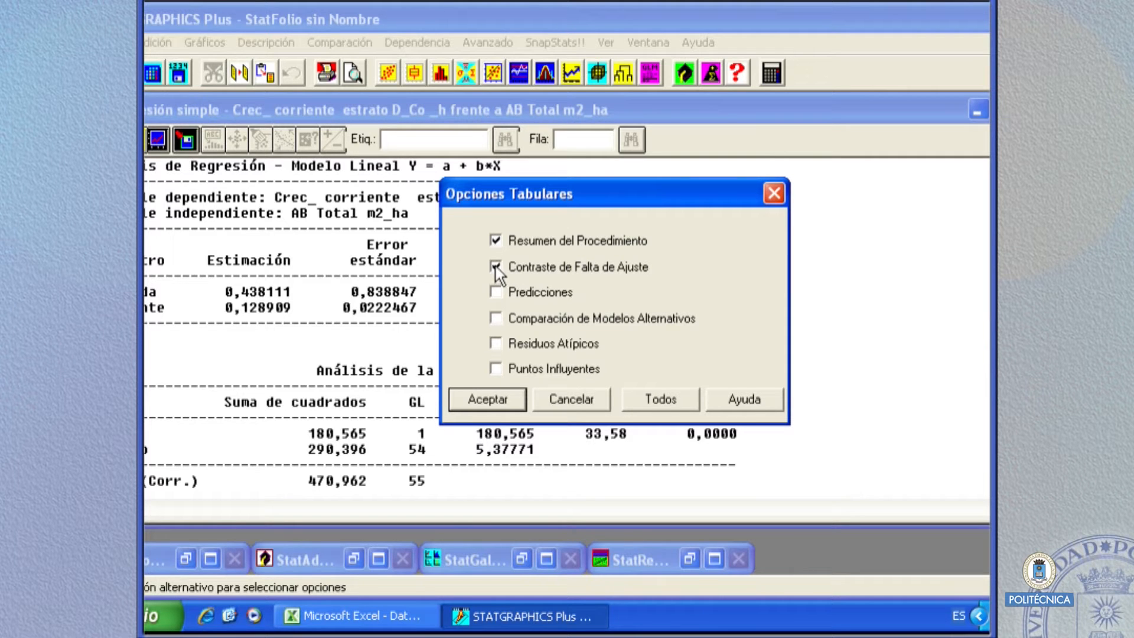
pyautogui.click(484, 400)
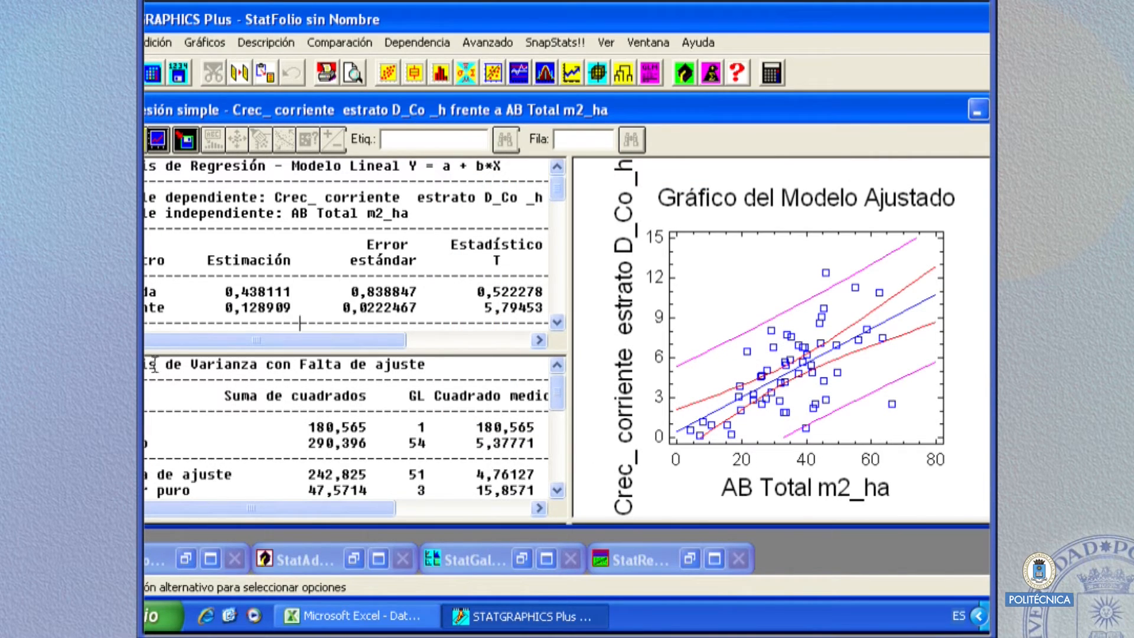
pyautogui.doubleClick(212, 417)
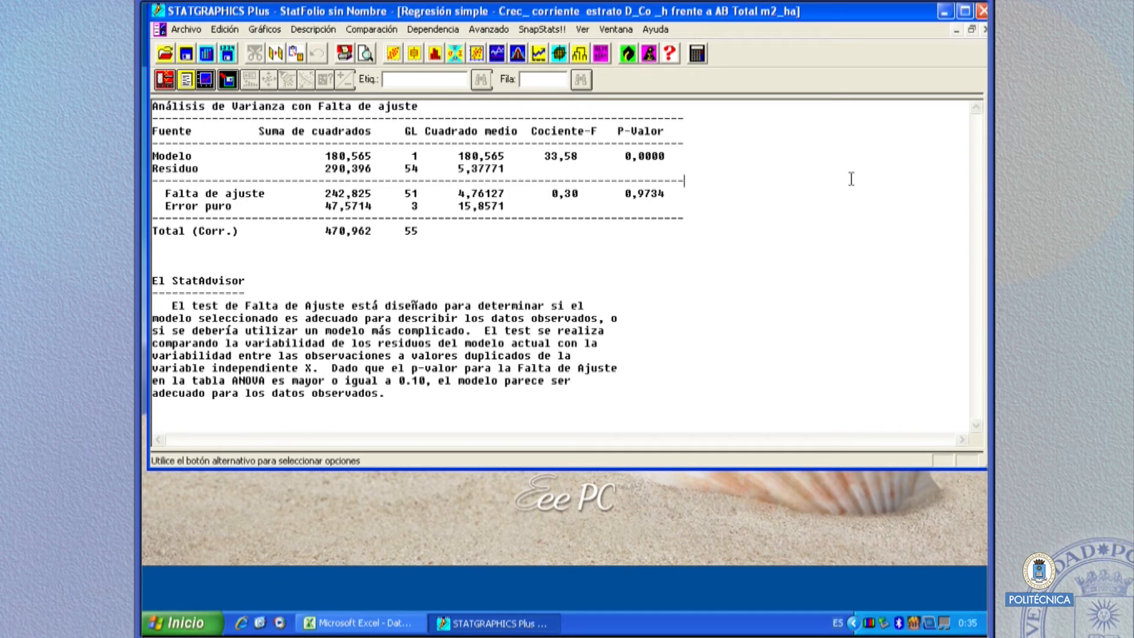
pyautogui.doubleClick(851, 179)
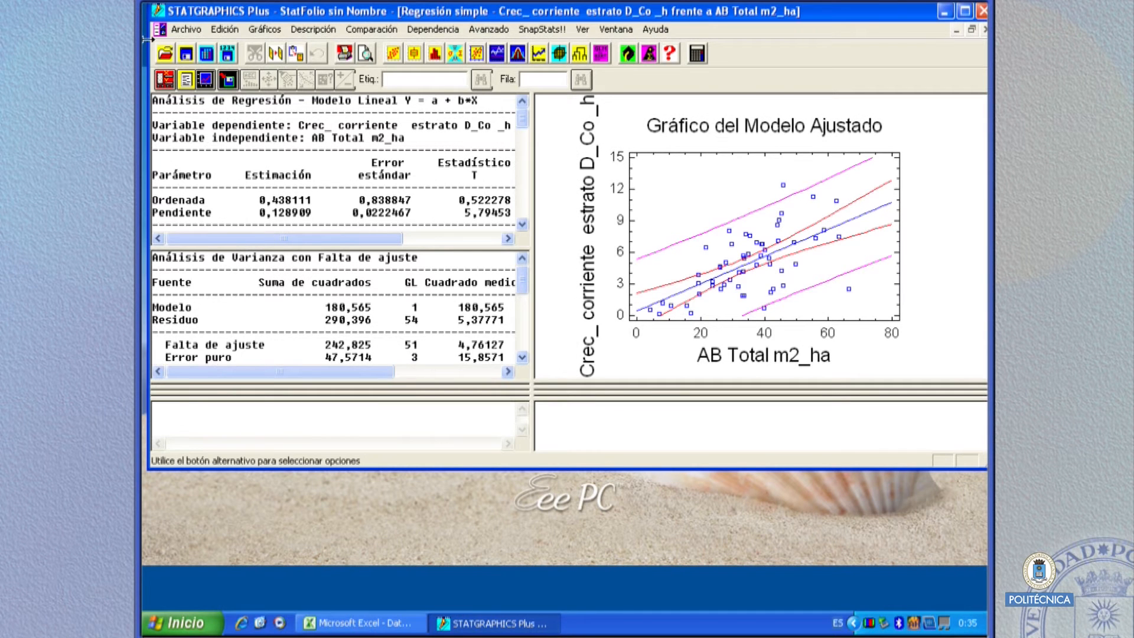
# - Add all the available graphs to the regression, including observed versus predicted and the residual plots
pyautogui.click(205, 80)
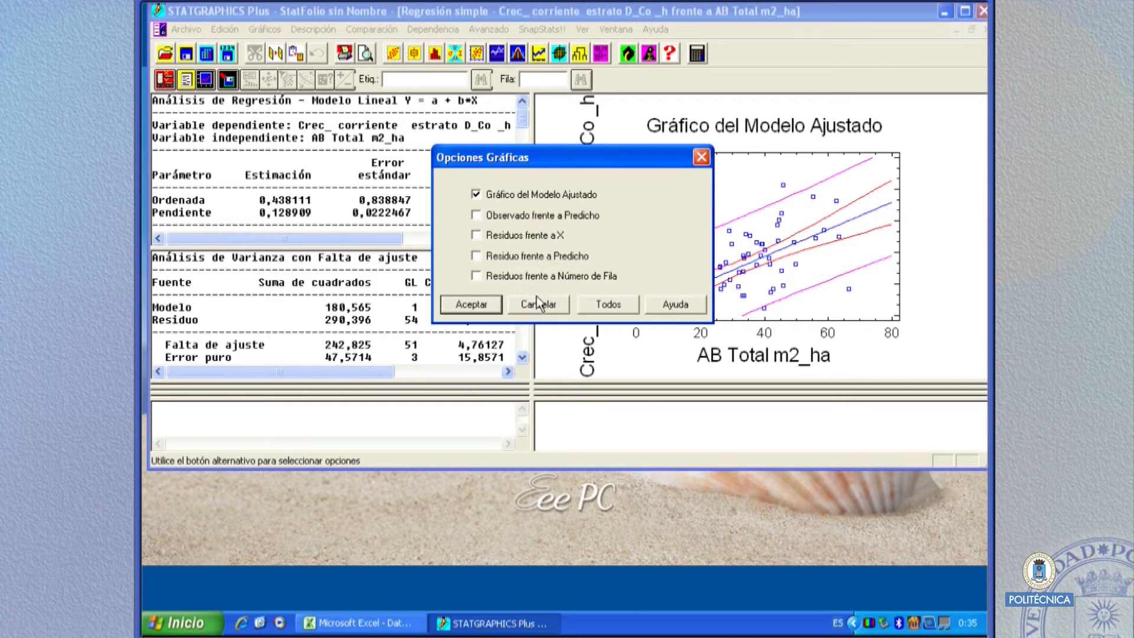
pyautogui.click(490, 304)
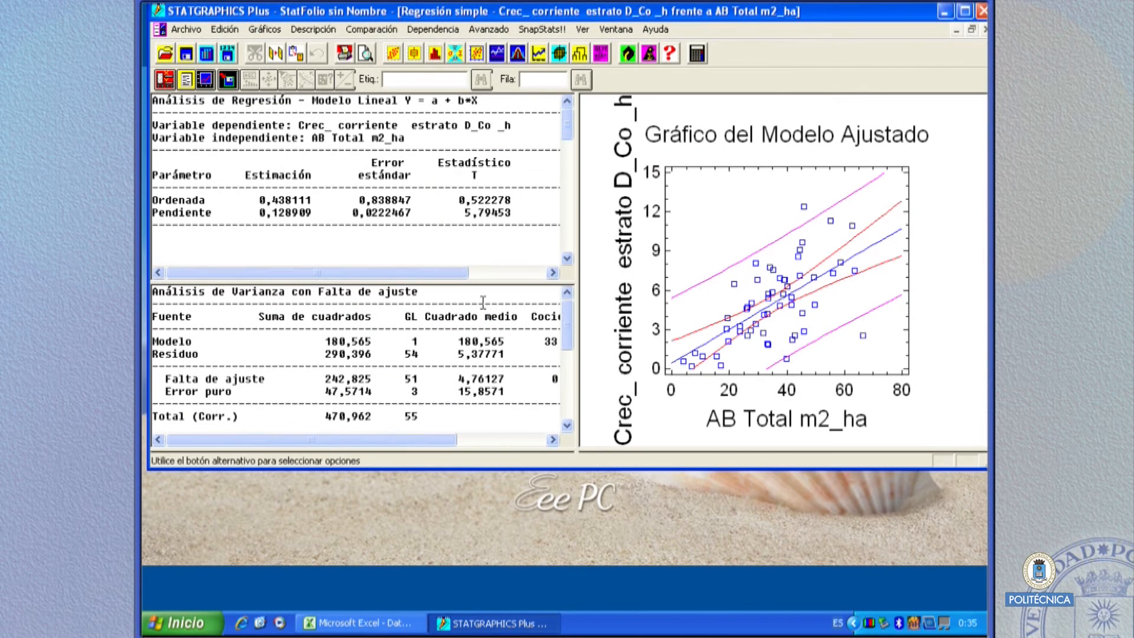
pyautogui.click(207, 81)
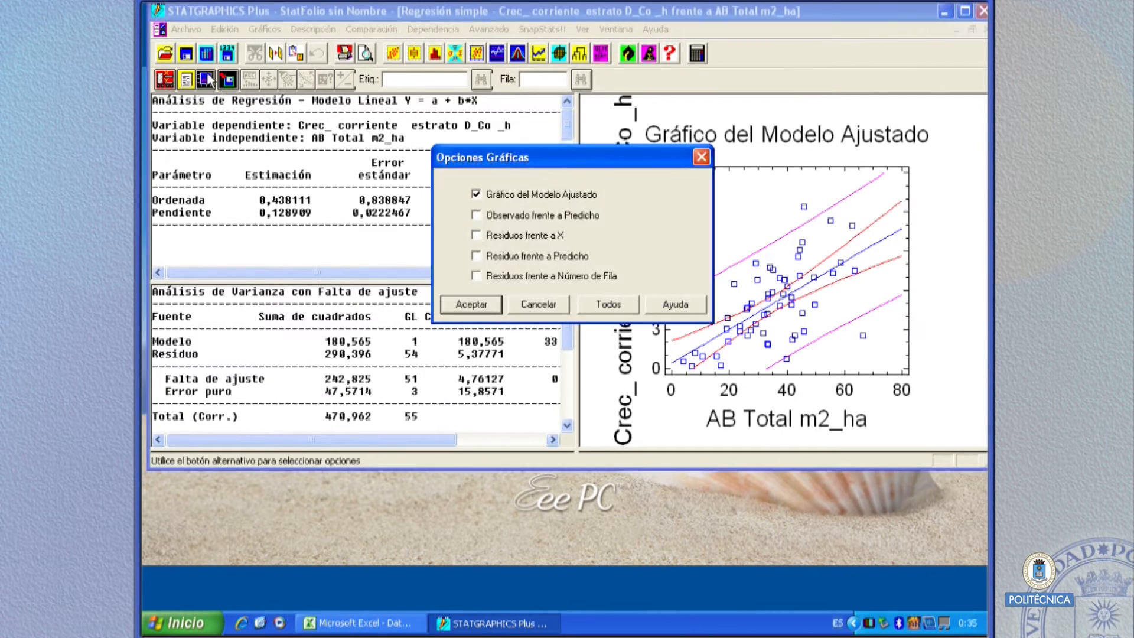
pyautogui.click(606, 305)
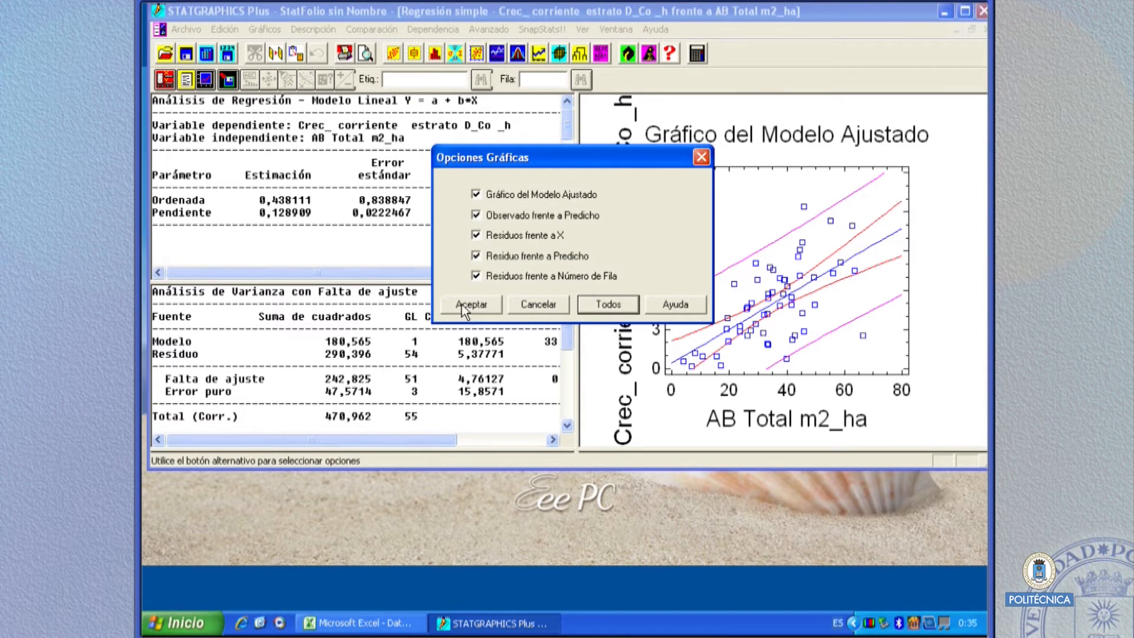
pyautogui.click(467, 306)
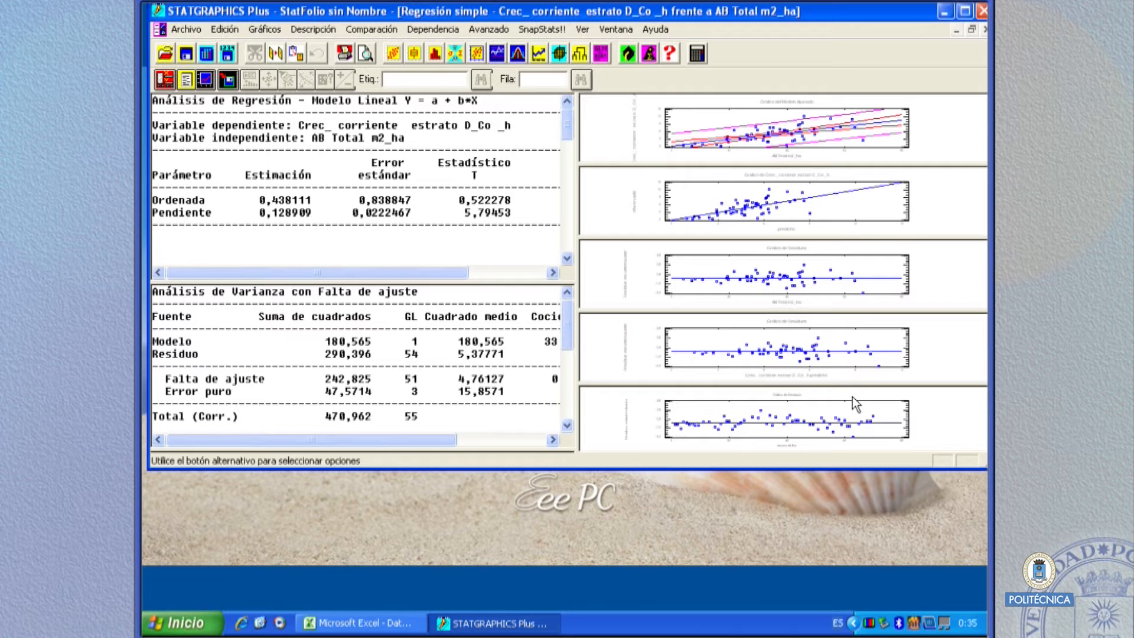
# - Examine the enlarged observed versus predicted plot and the residuals plot against AB Total m2_ha
pyautogui.doubleClick(860, 198)
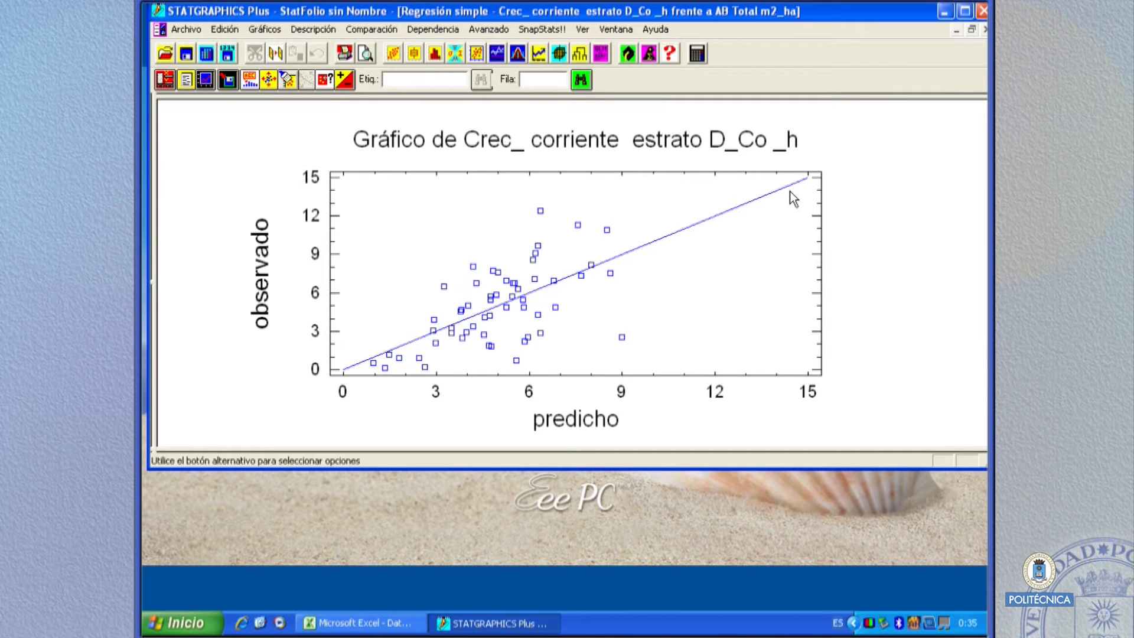
pyautogui.doubleClick(914, 228)
pyautogui.doubleClick(737, 280)
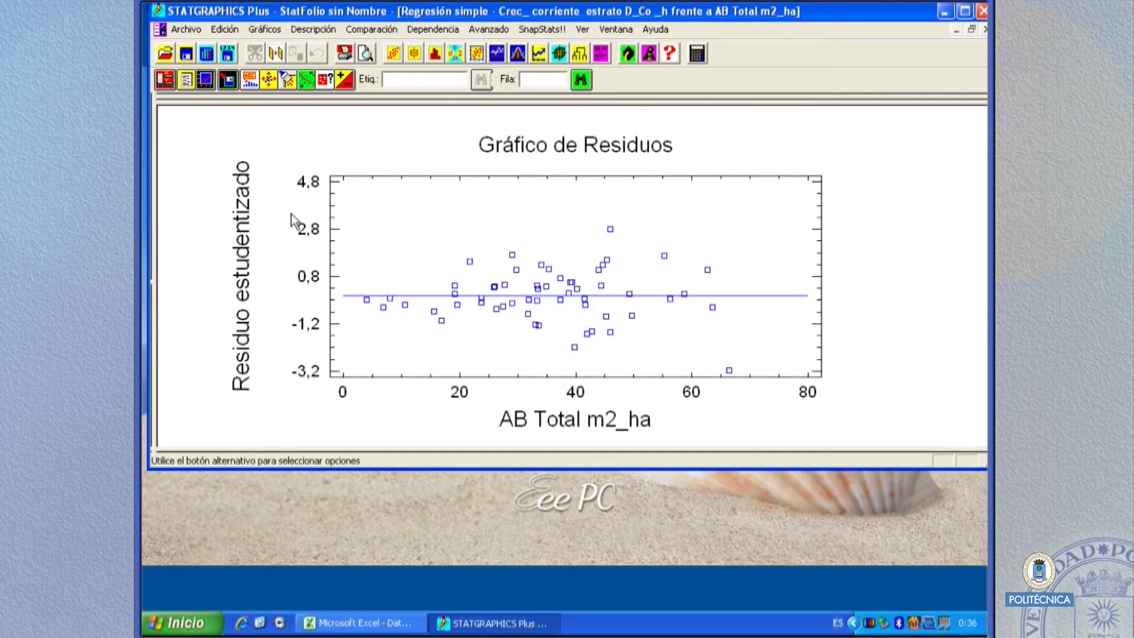
pyautogui.rightClick(265, 250)
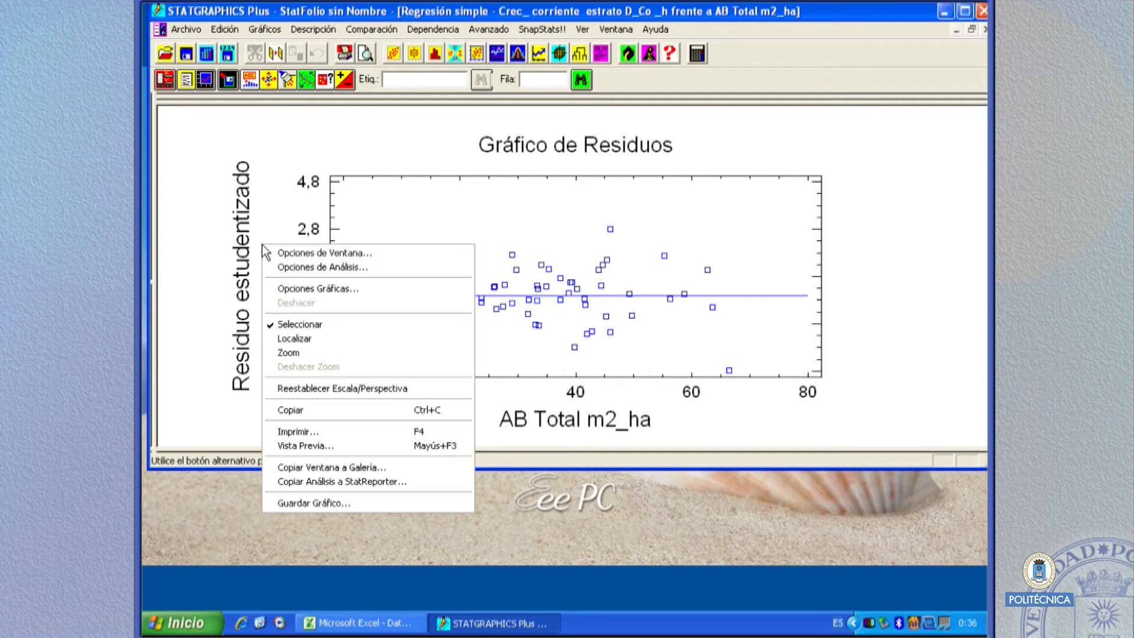
pyautogui.click(286, 269)
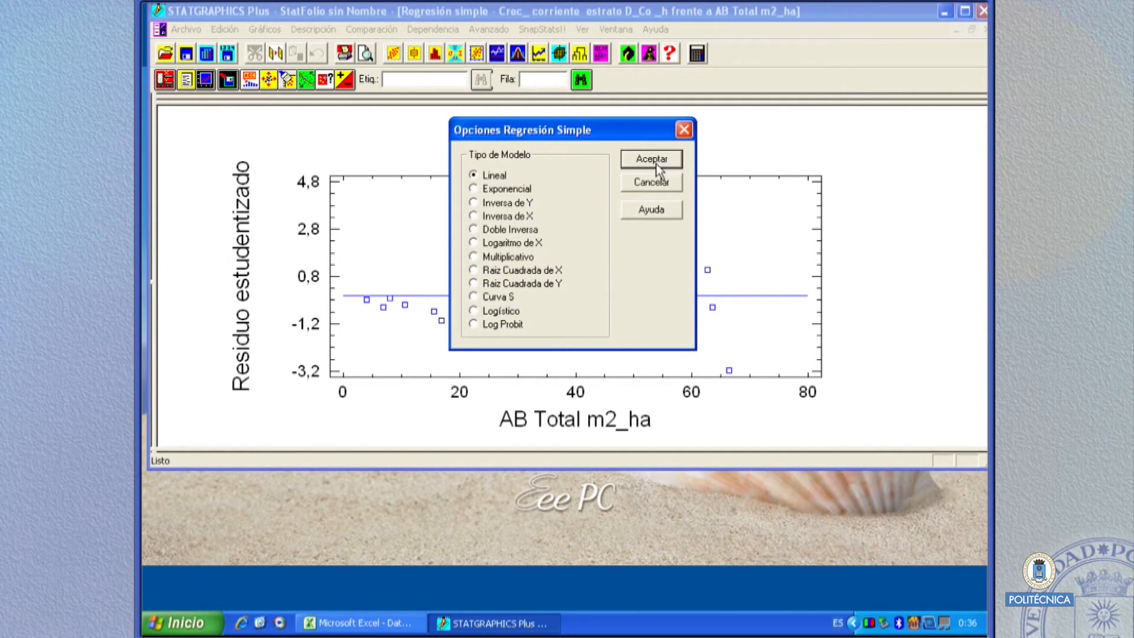
pyautogui.click(684, 130)
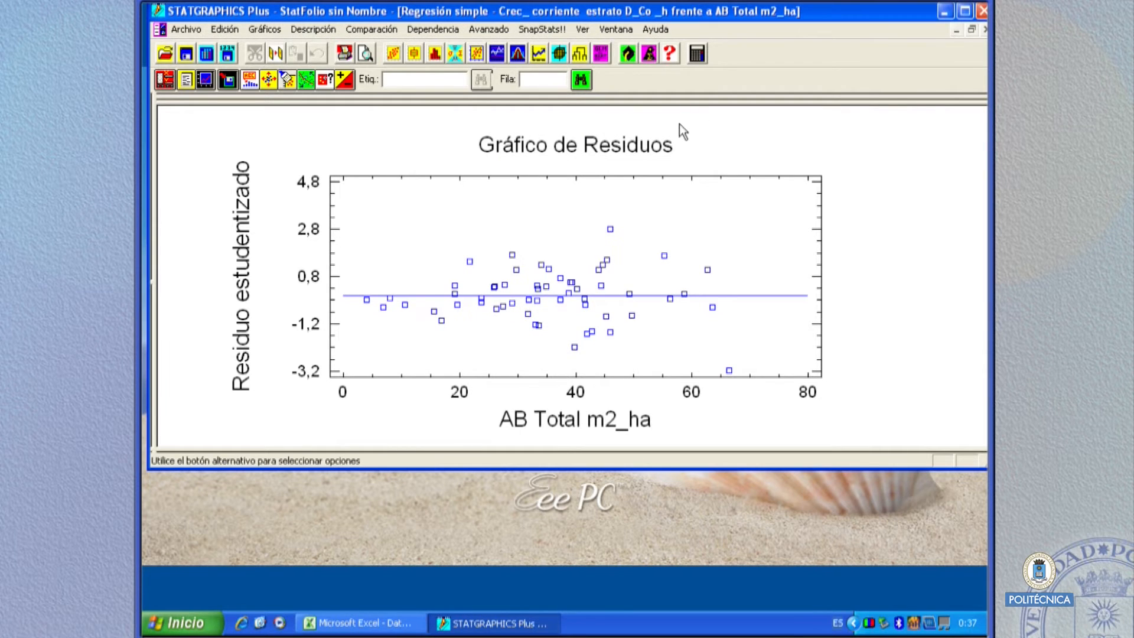
# - Set the residuals plot against AB Total m2_ha to show plain residuals (Residuos), and restore the multi-pane view
pyautogui.rightClick(679, 123)
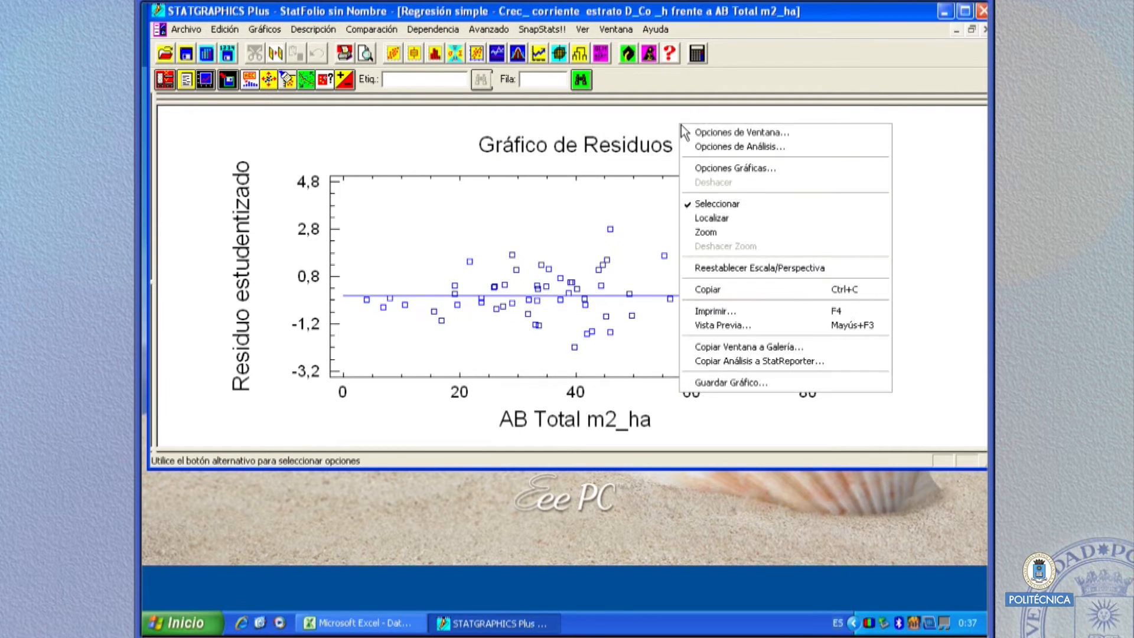
pyautogui.click(721, 131)
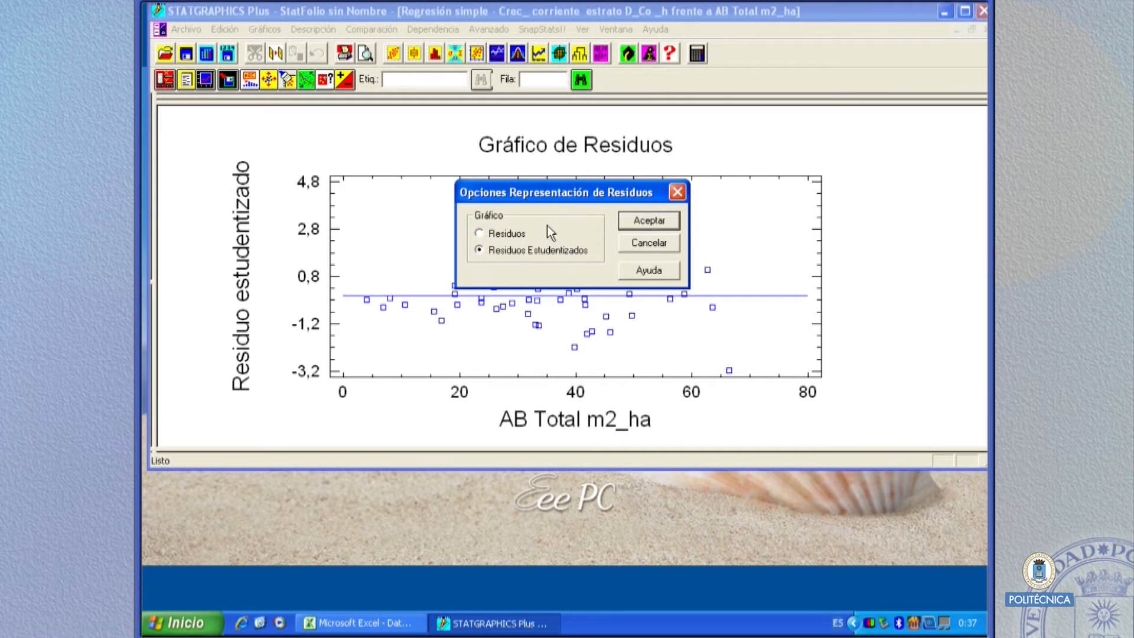
pyautogui.click(650, 221)
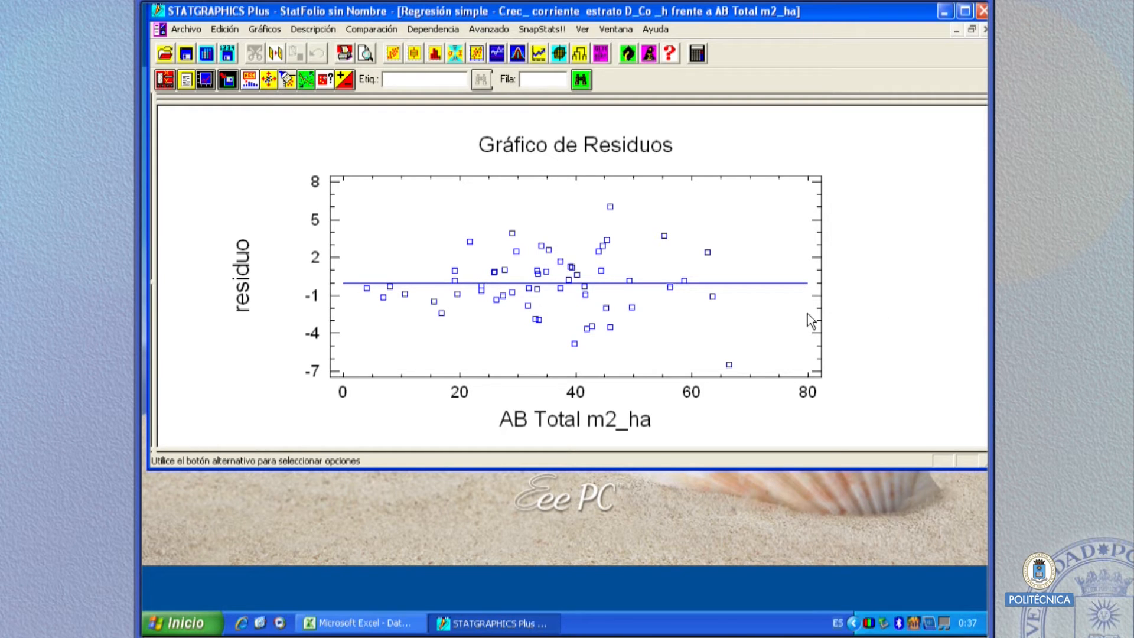
pyautogui.doubleClick(926, 310)
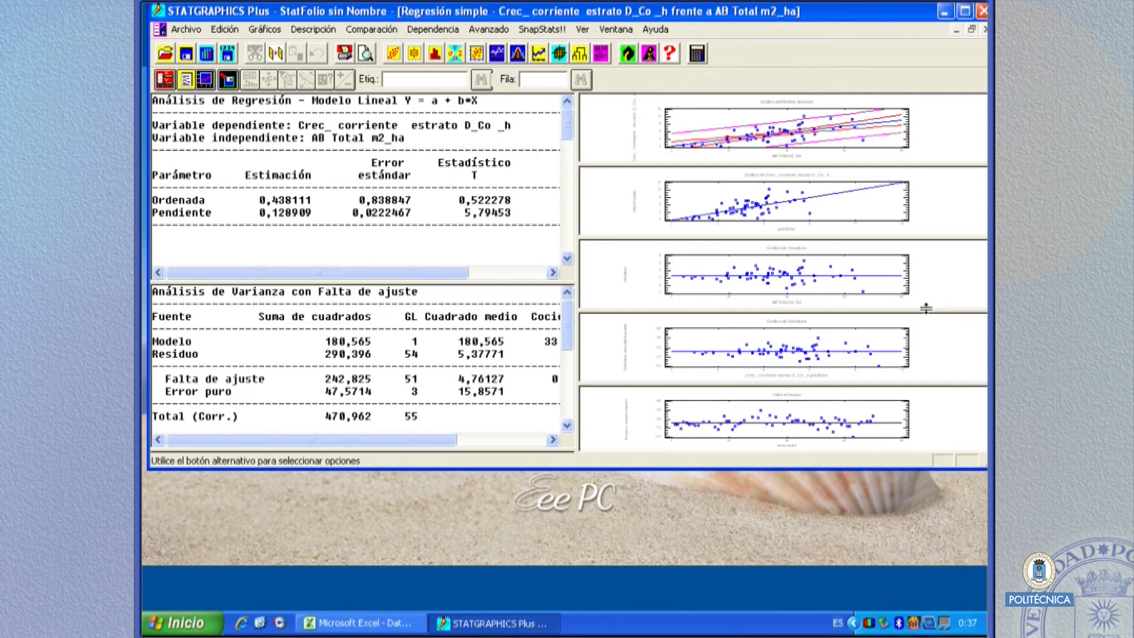
# - Examine the enlarged plots of studentized residuals against predicted values and against row number
pyautogui.doubleClick(818, 354)
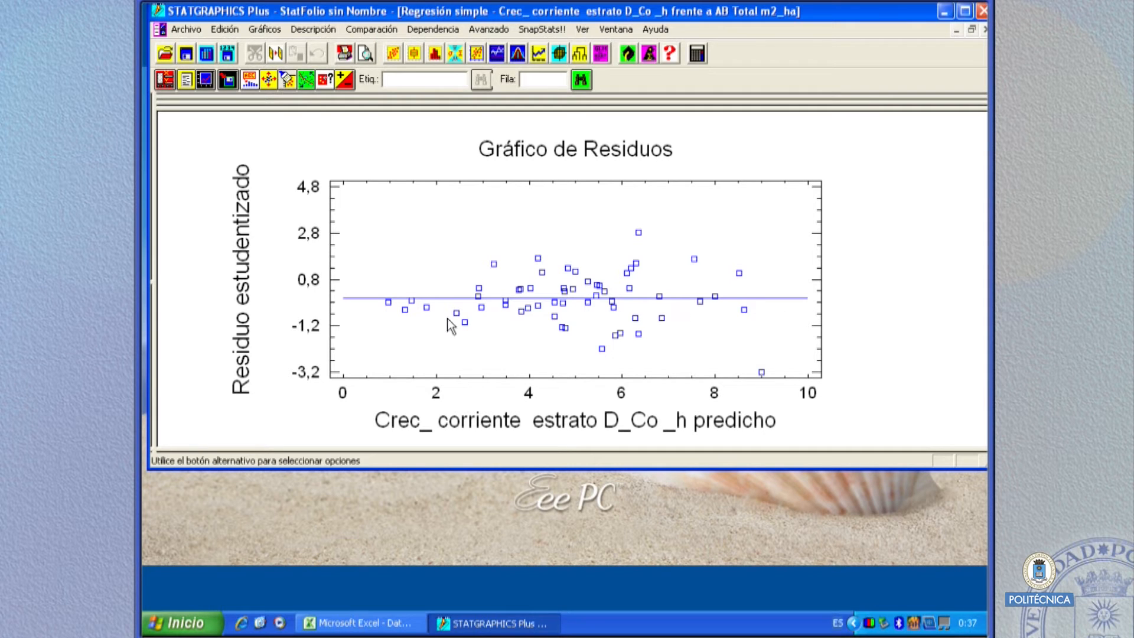
pyautogui.doubleClick(889, 321)
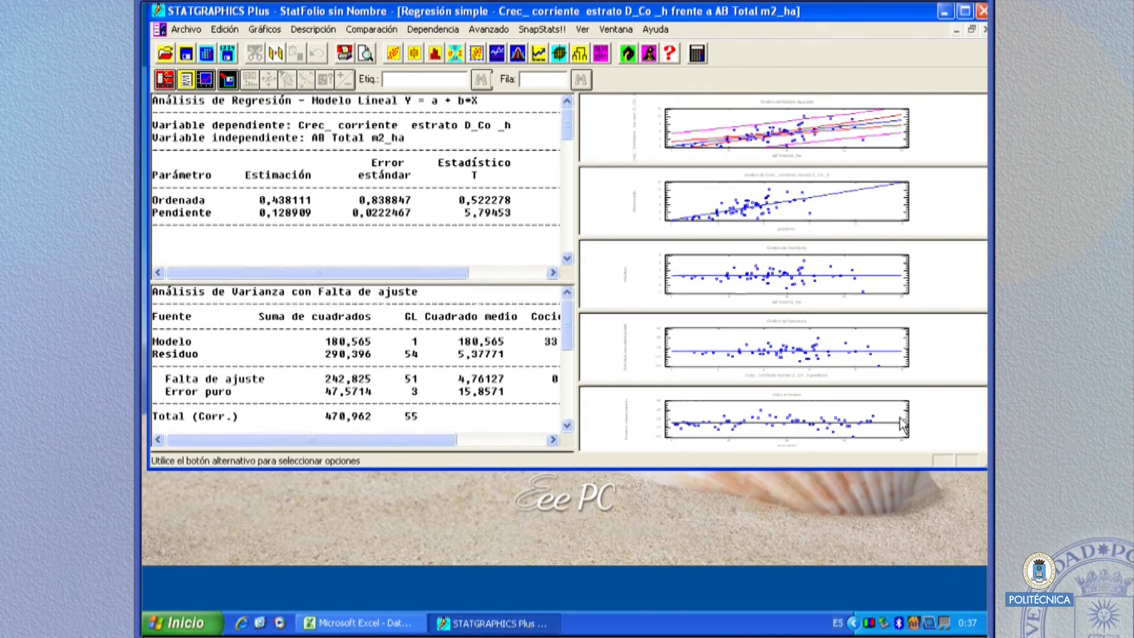
pyautogui.doubleClick(902, 424)
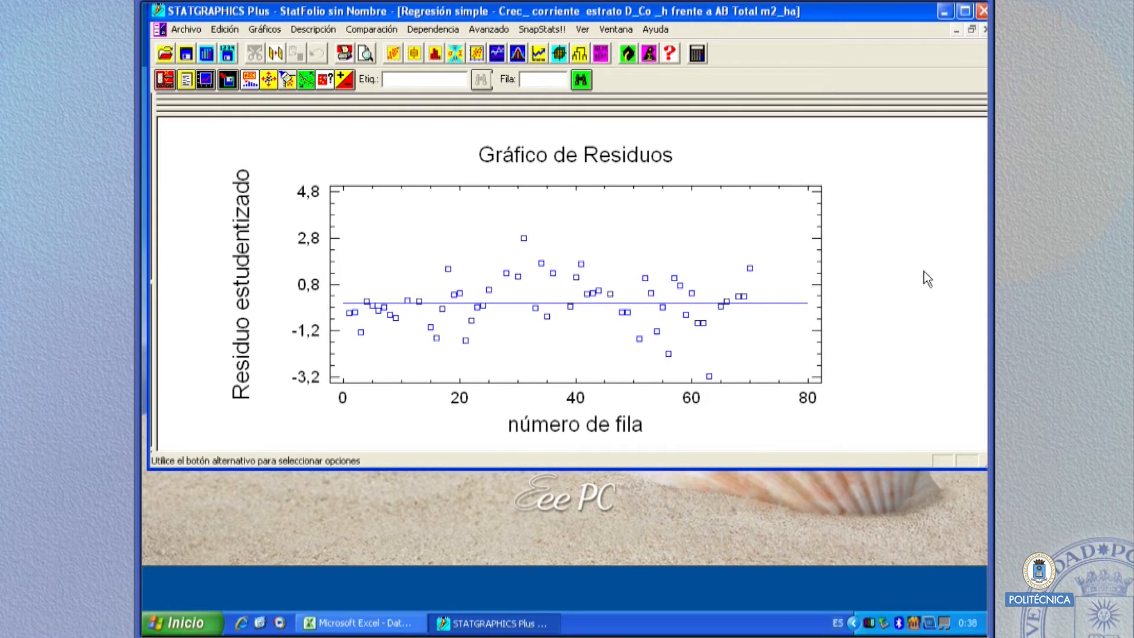
# - Restore the multi-pane regression view and save the residuals to the data sheet under the name residuosLR
pyautogui.doubleClick(873, 256)
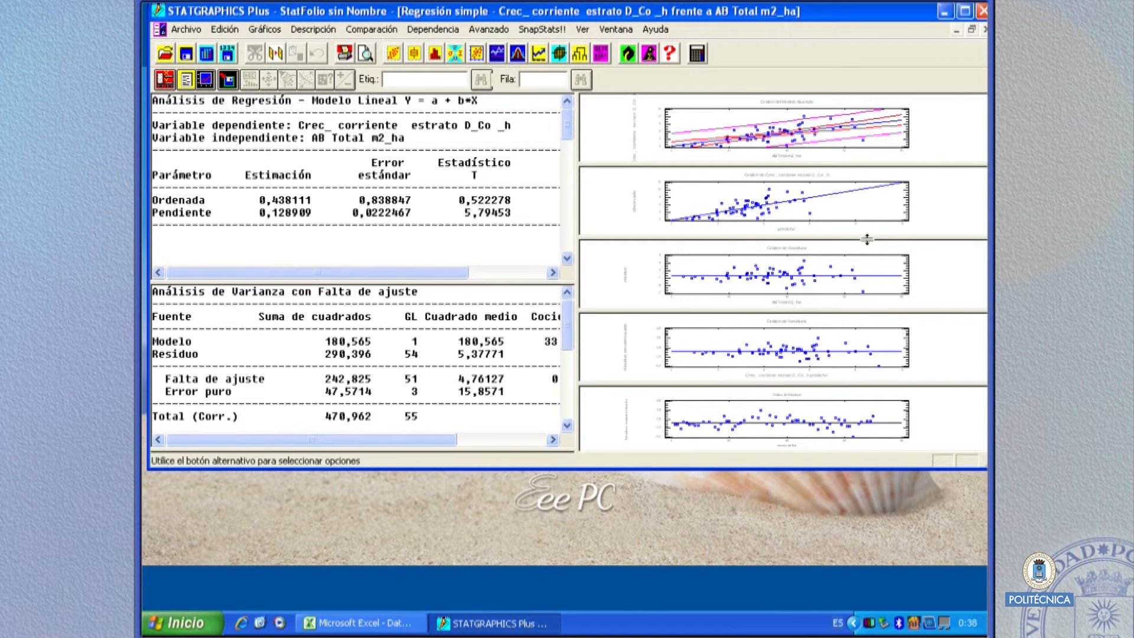
pyautogui.click(228, 85)
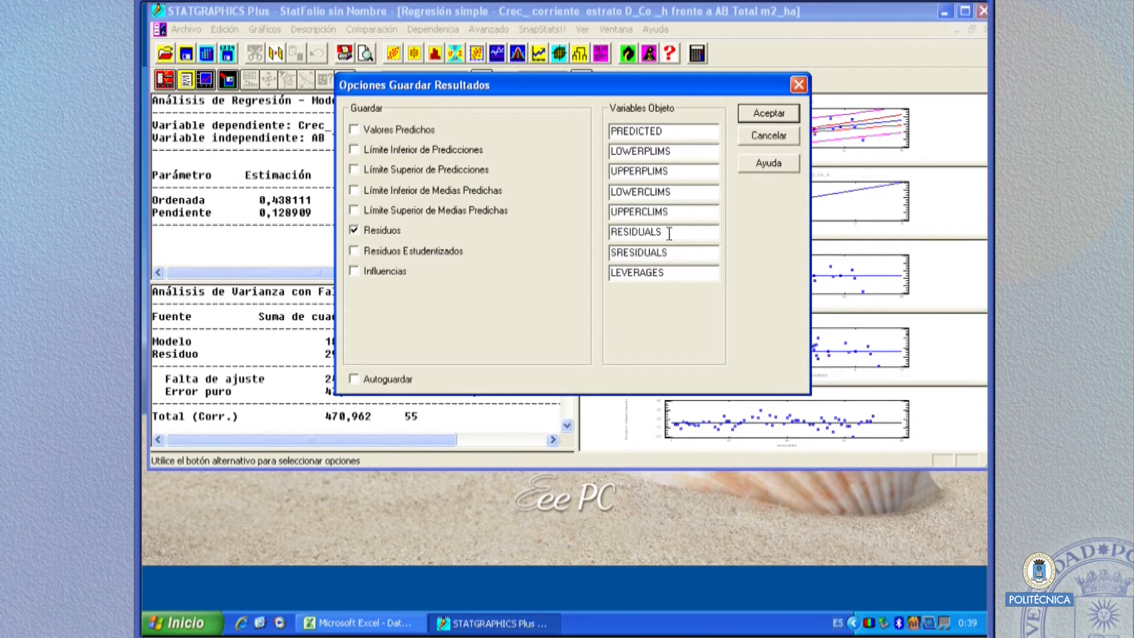
pyautogui.moveTo(669, 234); pyautogui.dragTo(601, 231)
pyautogui.write('residuosLR')
pyautogui.click(775, 113)
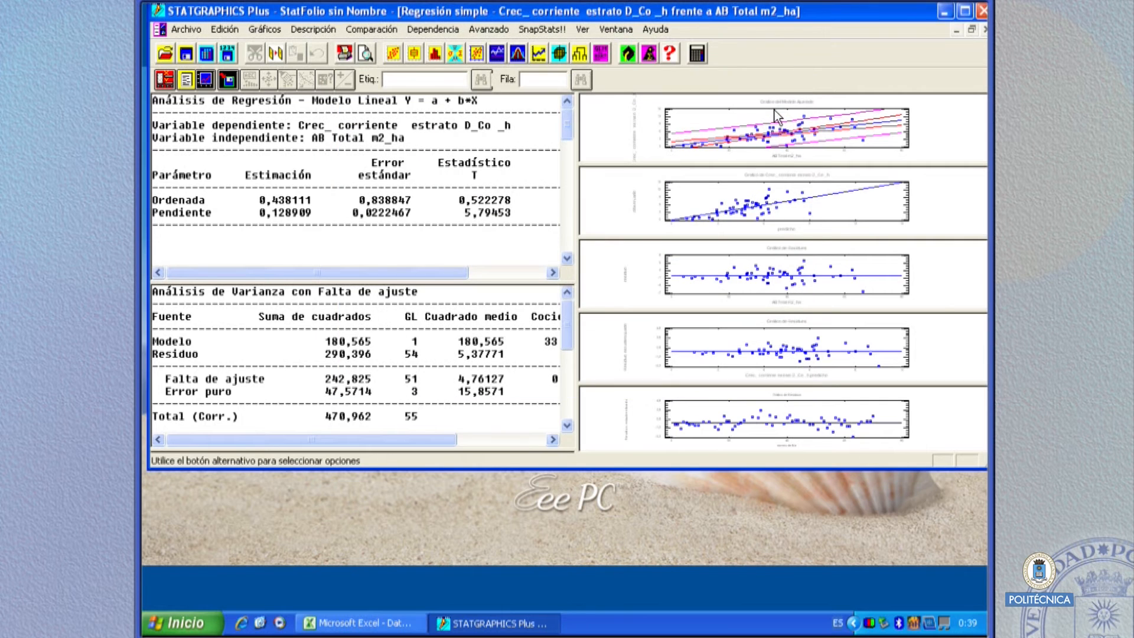
# - Minimise the regression window and view the residuosLR column in the Datos ejemplo.sf3 data sheet
pyautogui.click(956, 33)
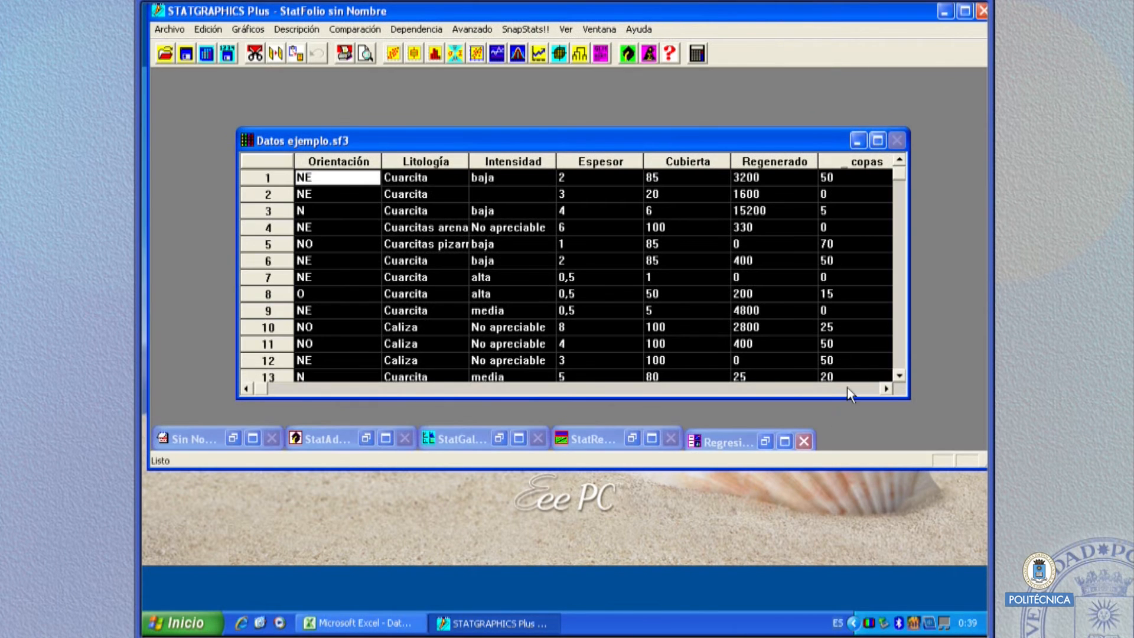
pyautogui.moveTo(884, 389); pyautogui.dragTo(884, 389)
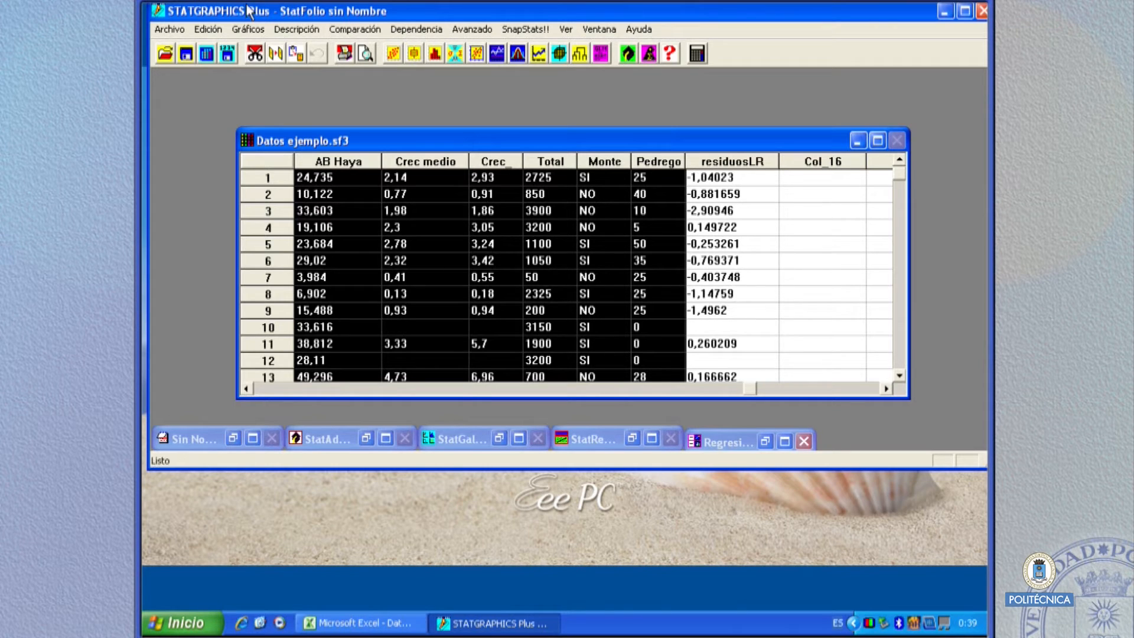
pyautogui.click(227, 56)
# - Fit a distribution to residuosLR as uncensored data and examine its enlarged goodness-of-fit tests
pyautogui.click(293, 31)
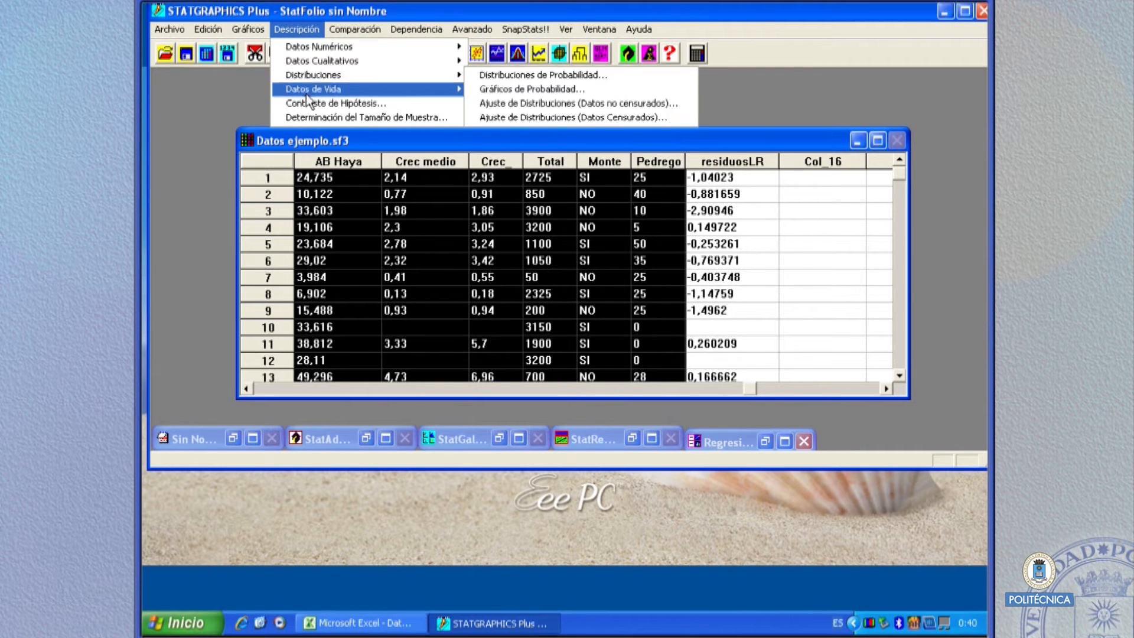
pyautogui.moveTo(313, 75)
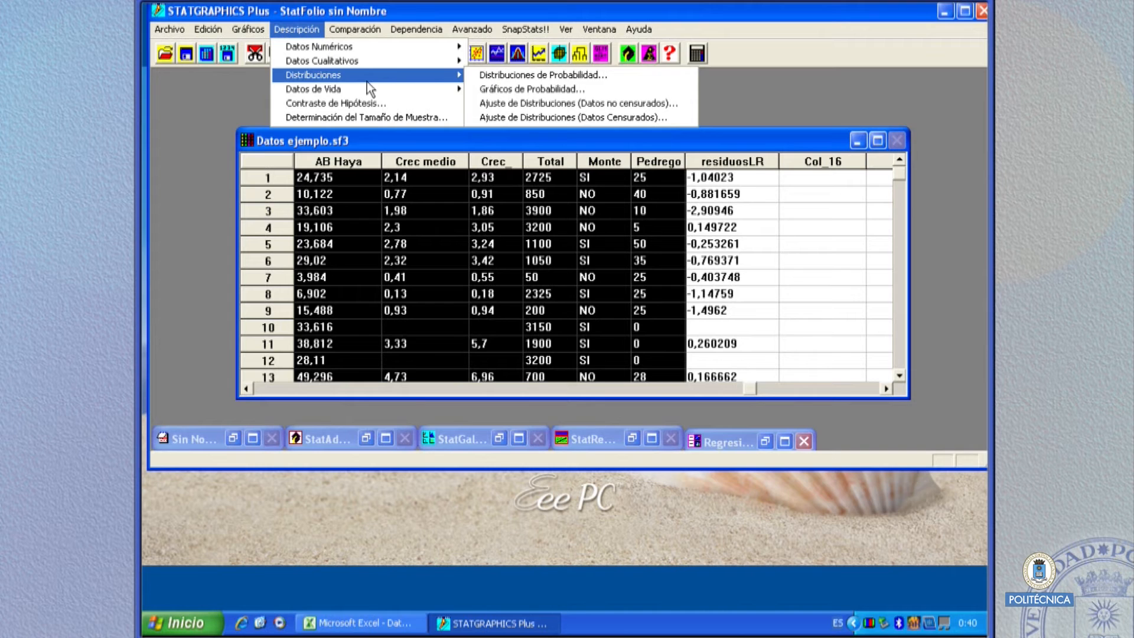
pyautogui.click(517, 105)
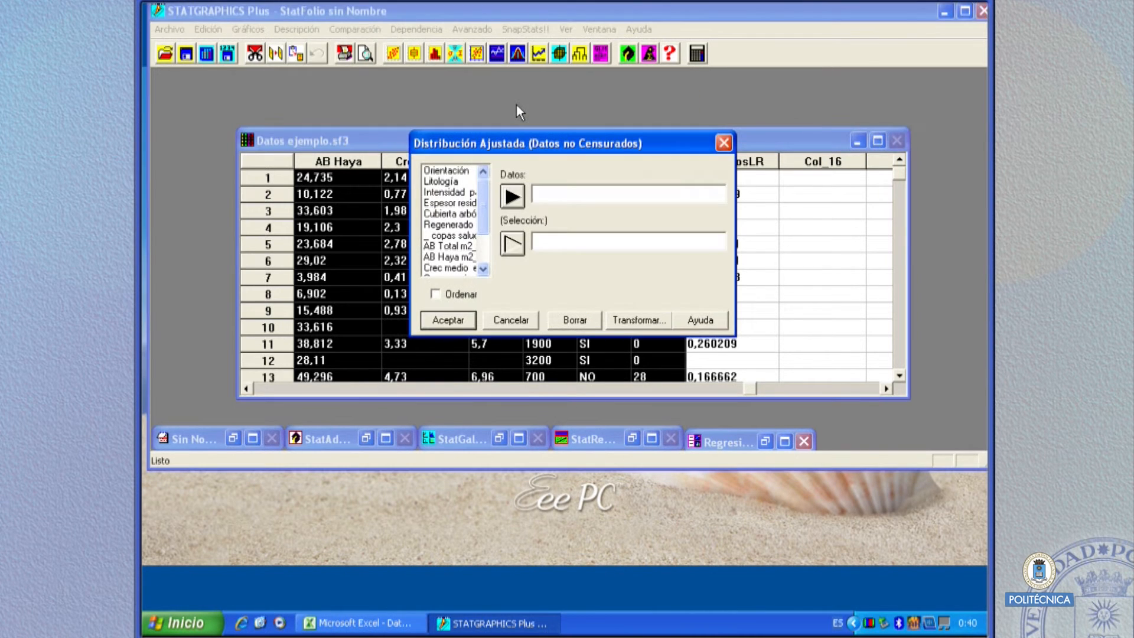
pyautogui.moveTo(487, 200); pyautogui.dragTo(491, 249)
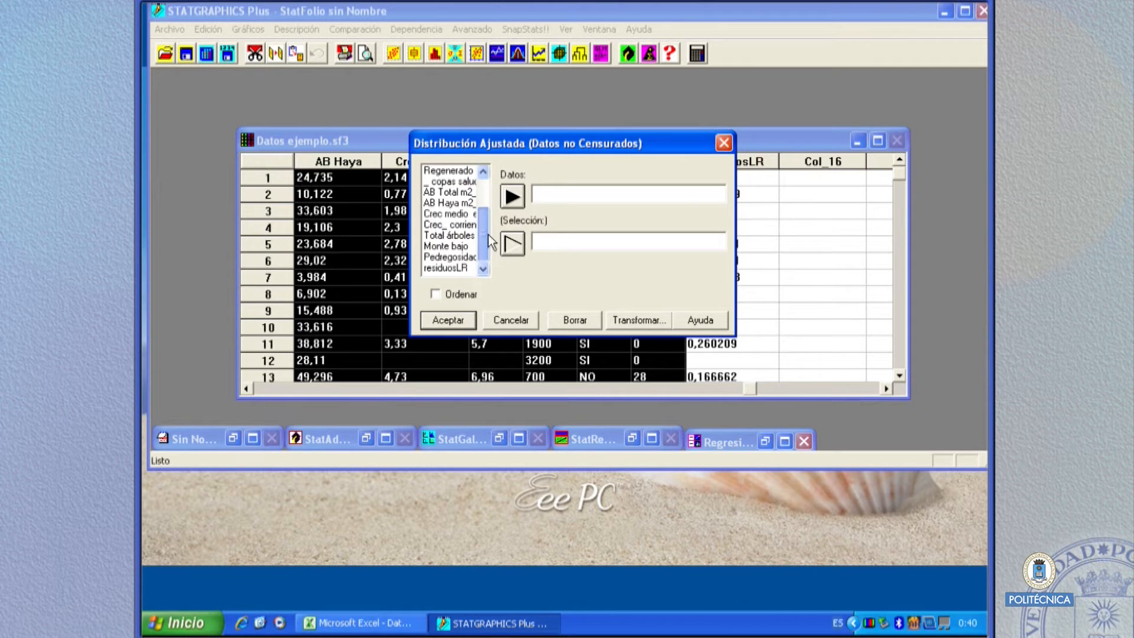
pyautogui.click(449, 267)
pyautogui.click(512, 198)
pyautogui.click(455, 317)
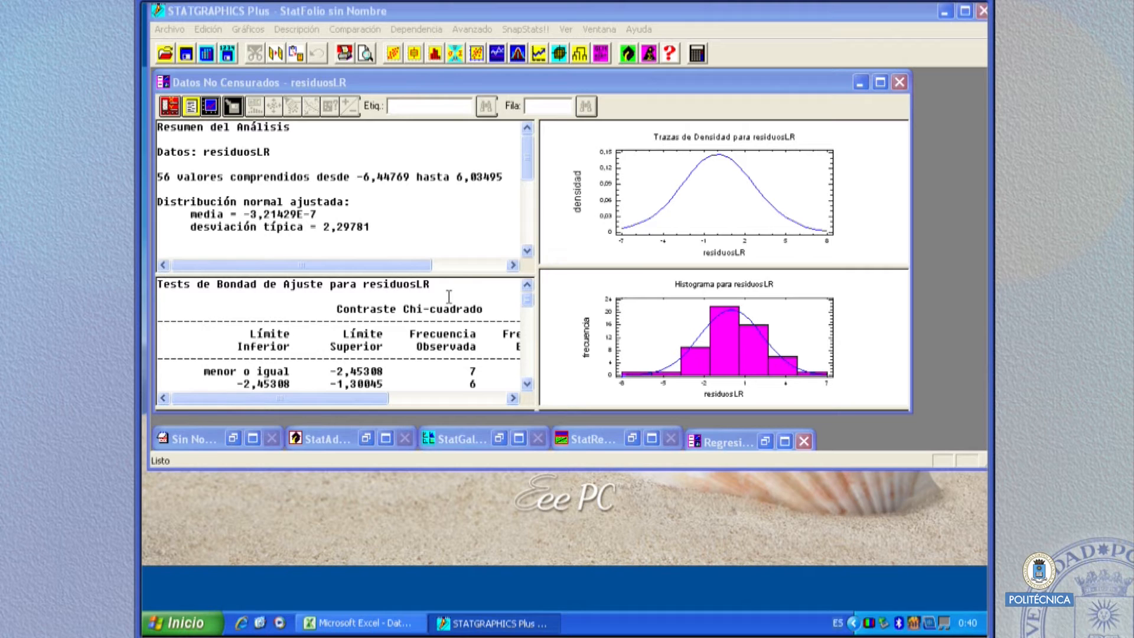
pyautogui.doubleClick(422, 326)
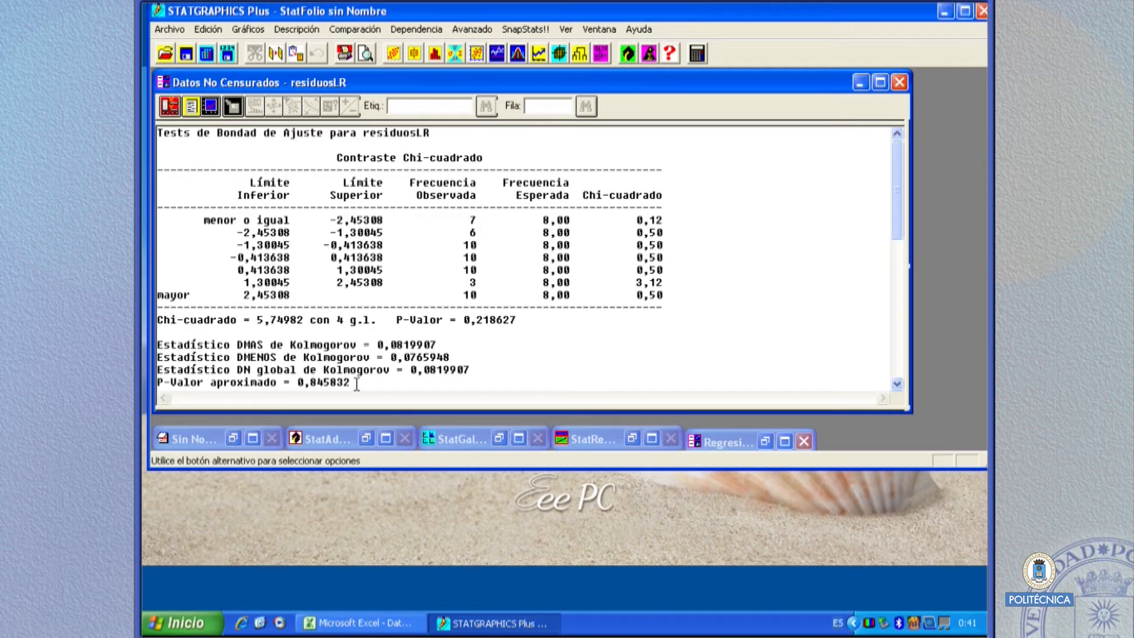
pyautogui.doubleClick(644, 298)
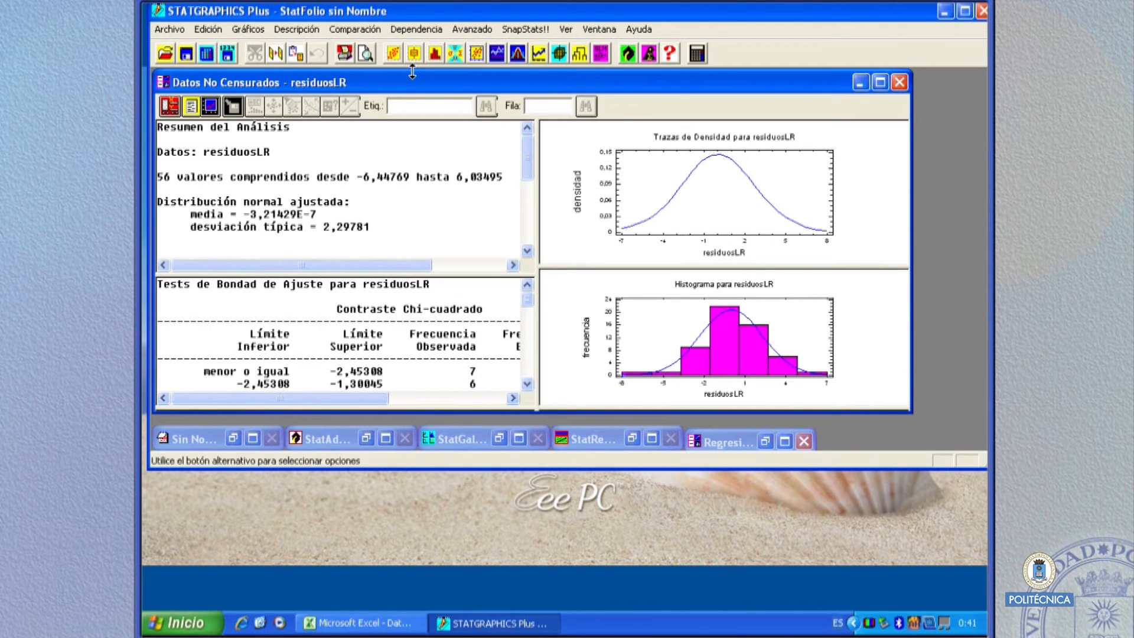
# - Maximise the simple regression window and examine its enlarged analysis summary through the Durbin-Watson statistic
pyautogui.click(783, 440)
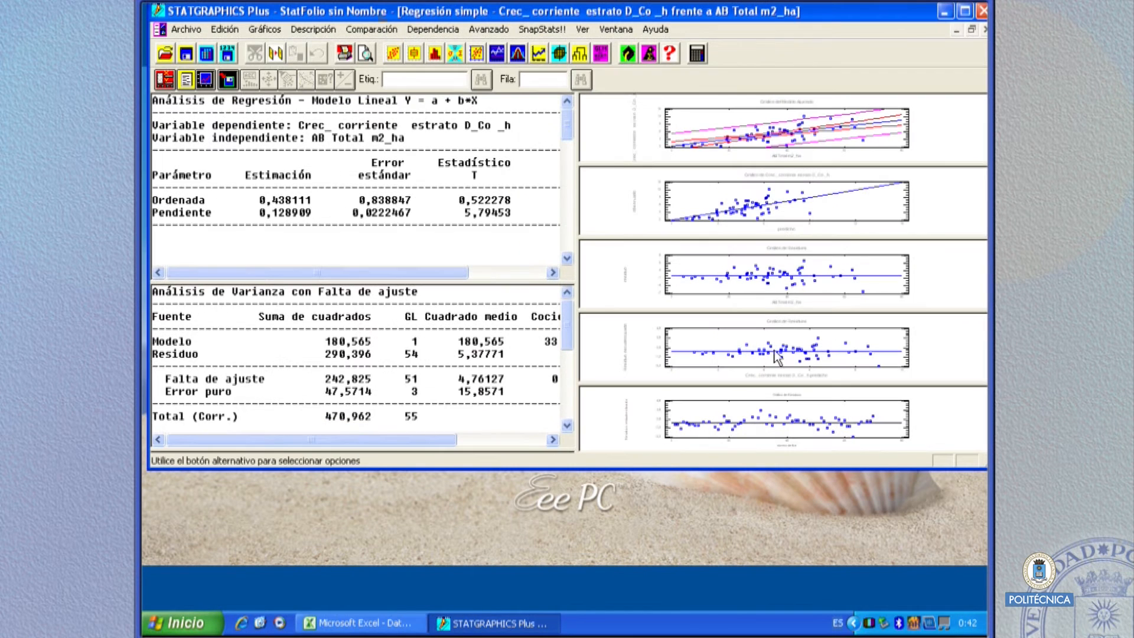
pyautogui.doubleClick(405, 166)
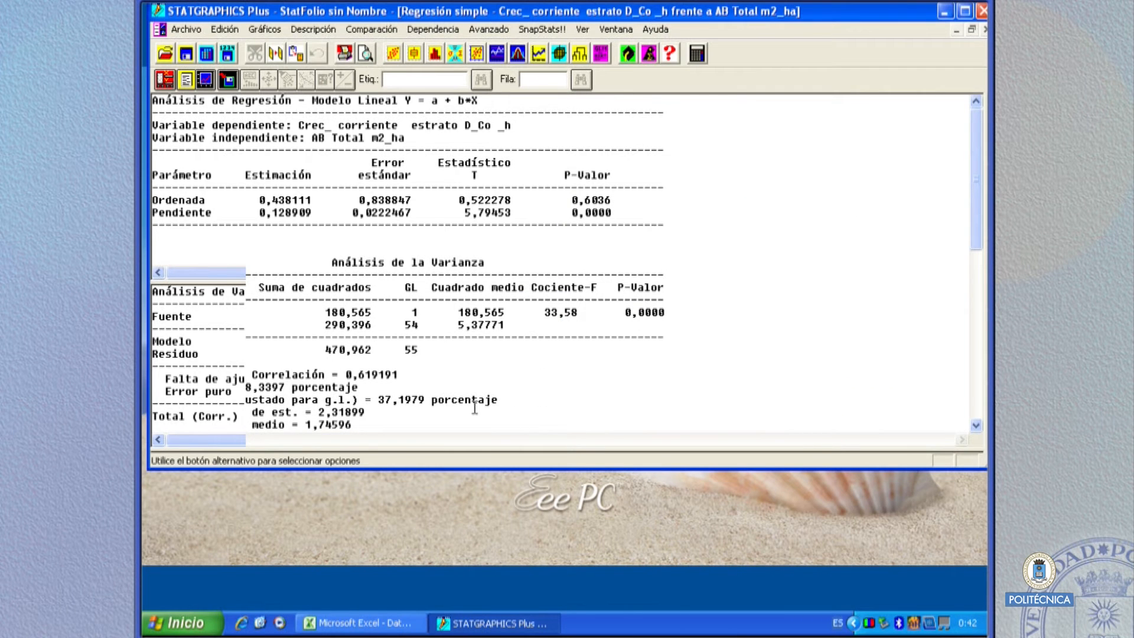
pyautogui.scroll(-2, 976, 225)
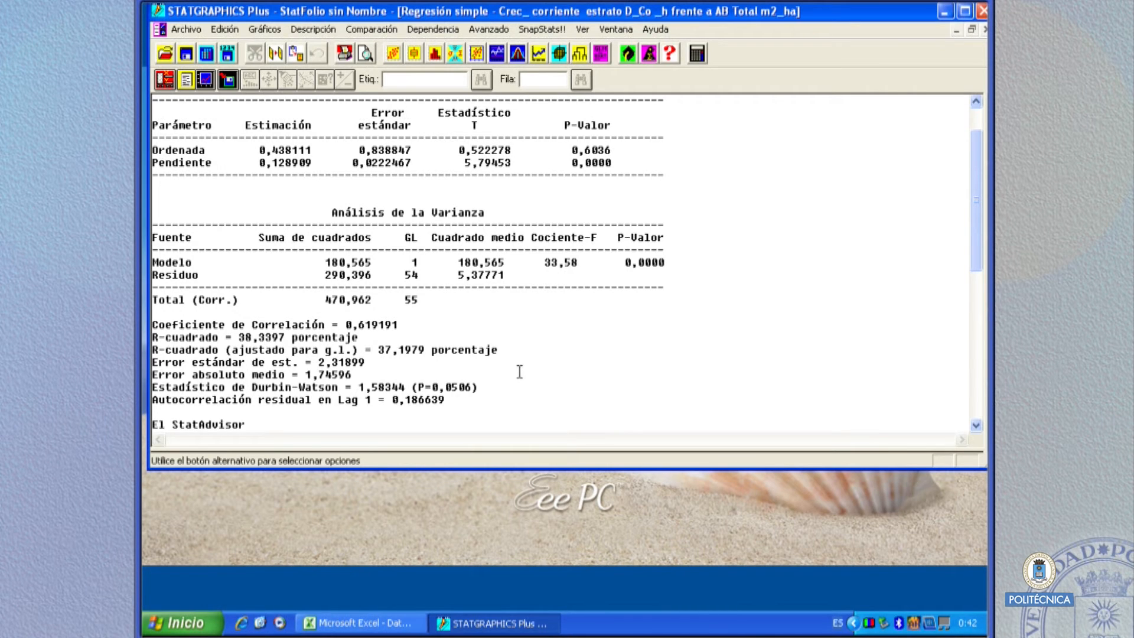
# - Run the descriptive time series methods on residuosLR and add the randomness tests (Contrastes de Aleatoriedad) table
pyautogui.click(481, 31)
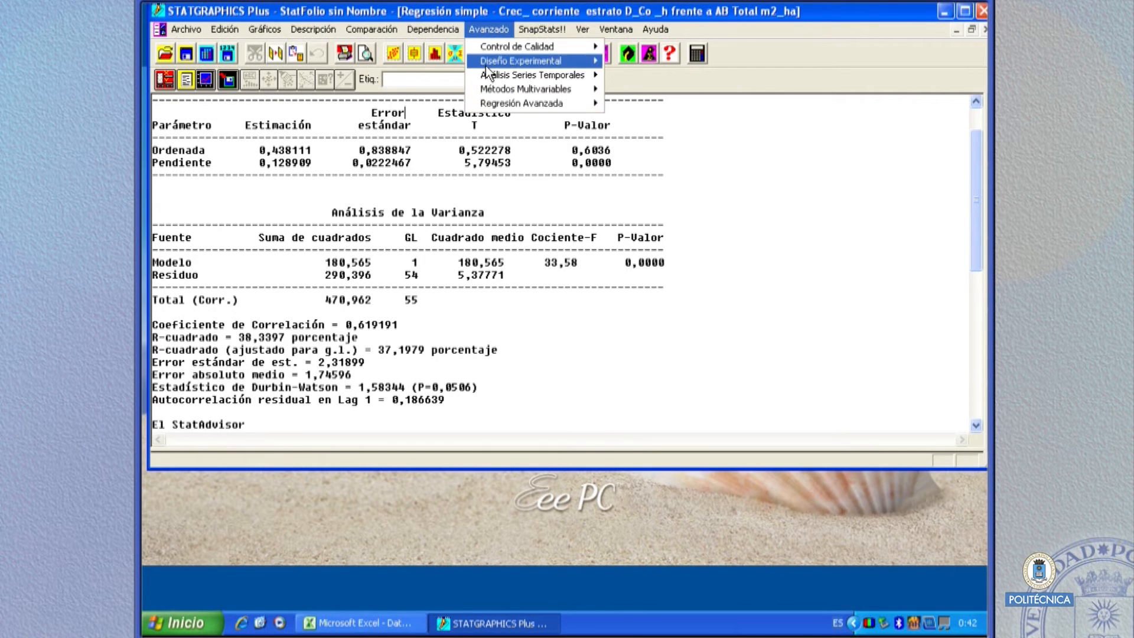
pyautogui.moveTo(496, 76)
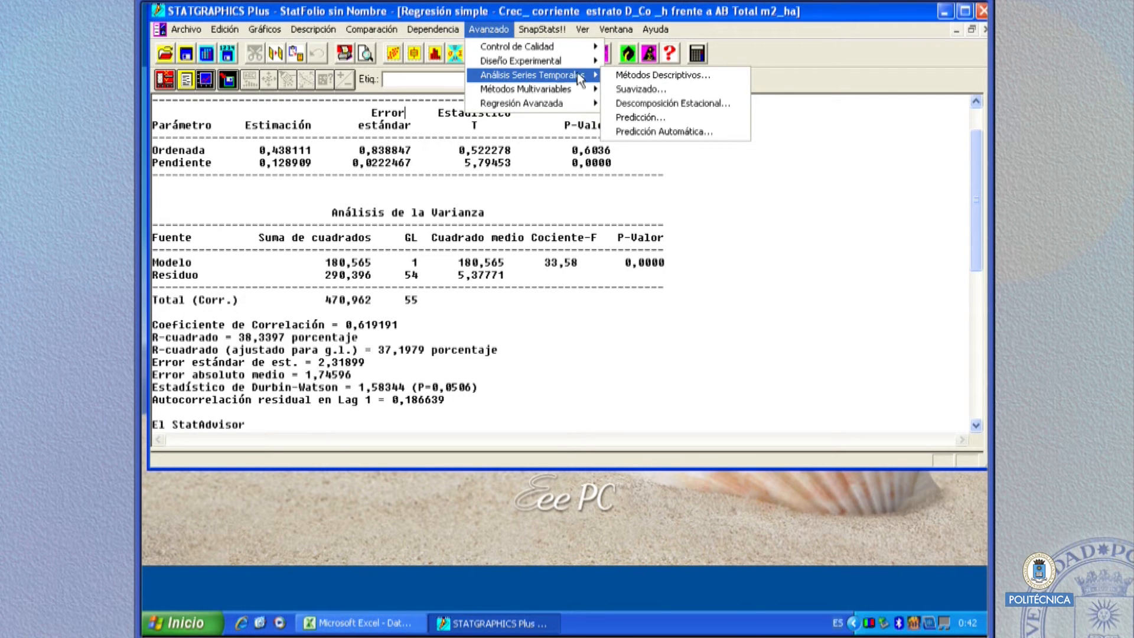
pyautogui.click(625, 75)
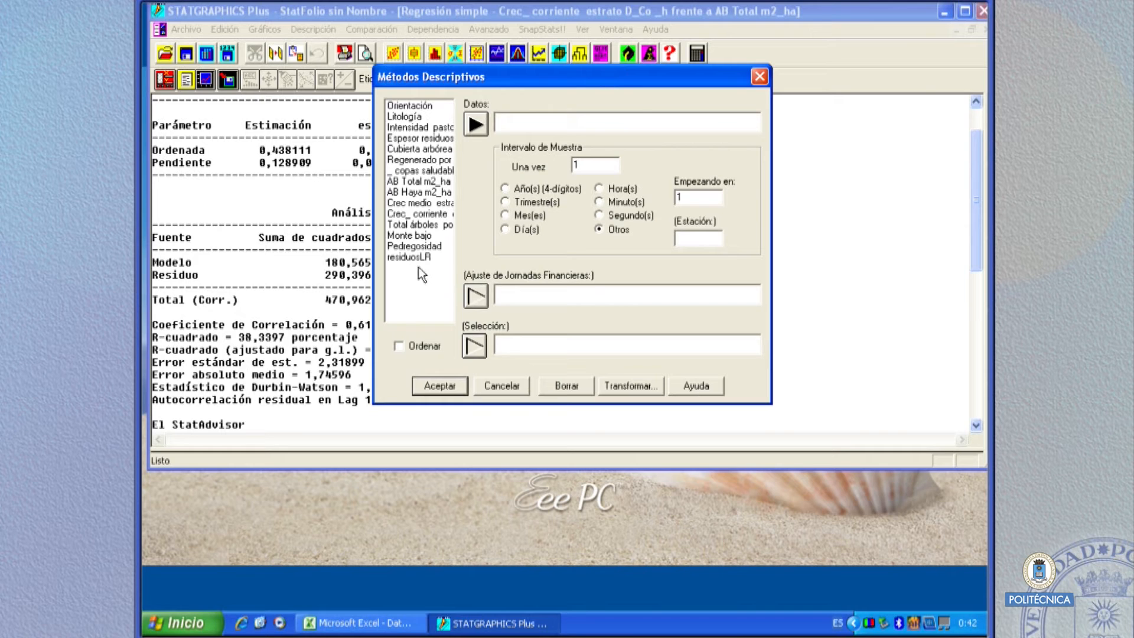
pyautogui.click(473, 124)
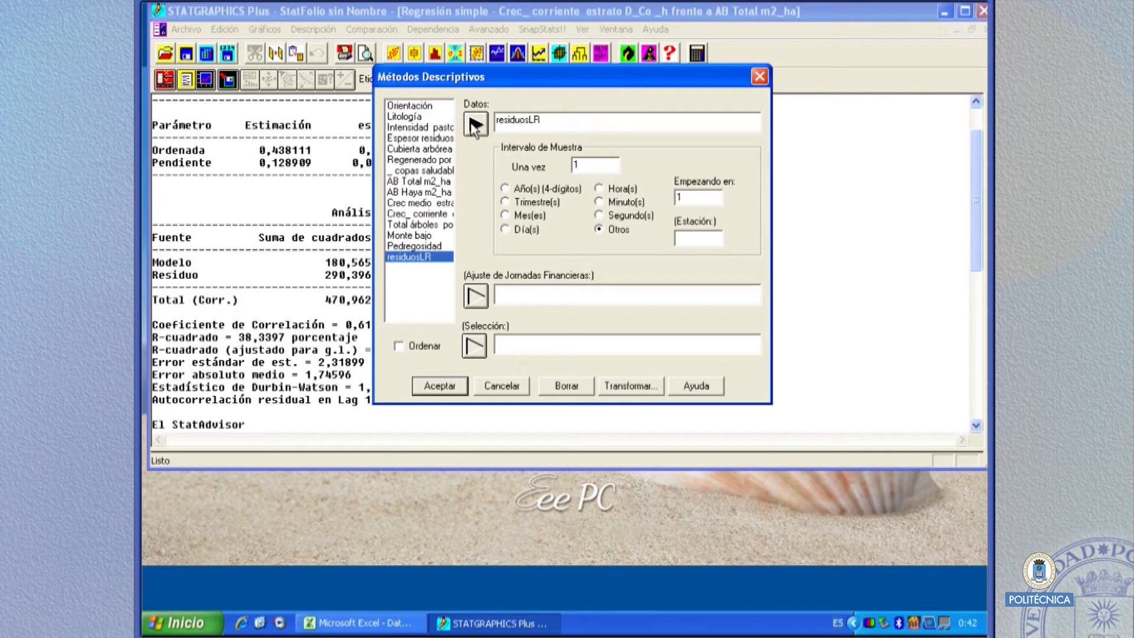
pyautogui.click(443, 390)
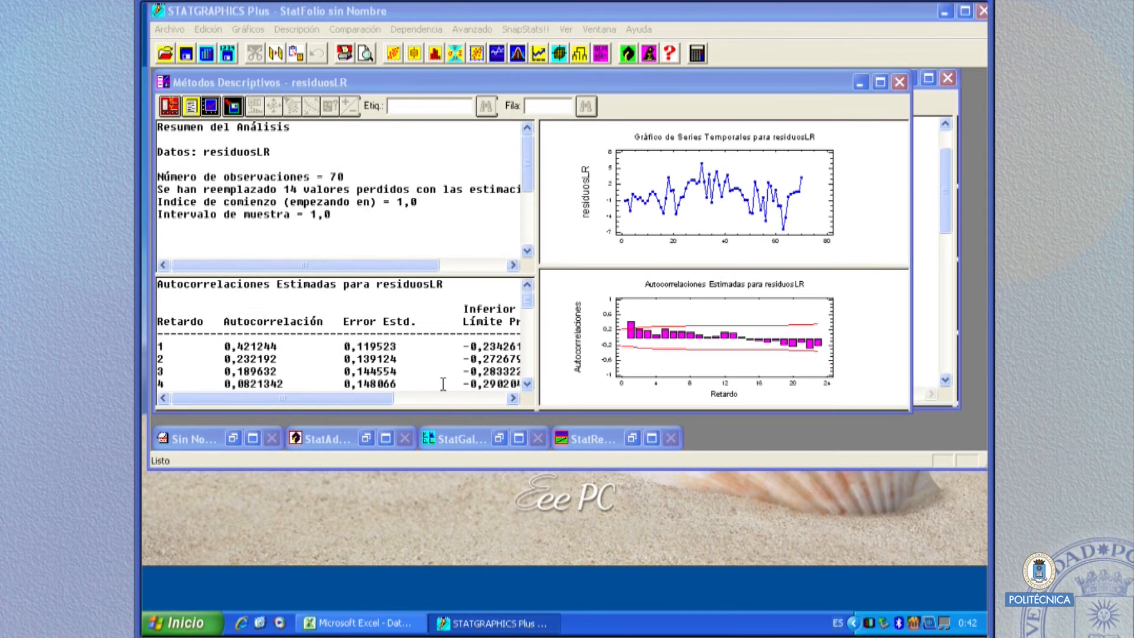
pyautogui.click(192, 108)
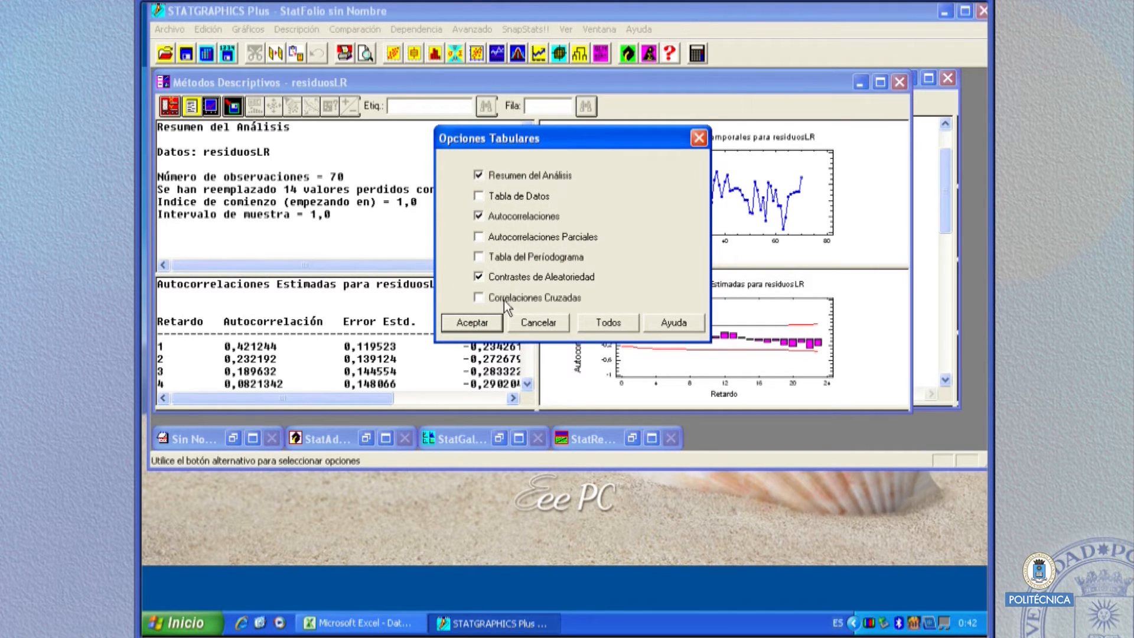
pyautogui.click(483, 323)
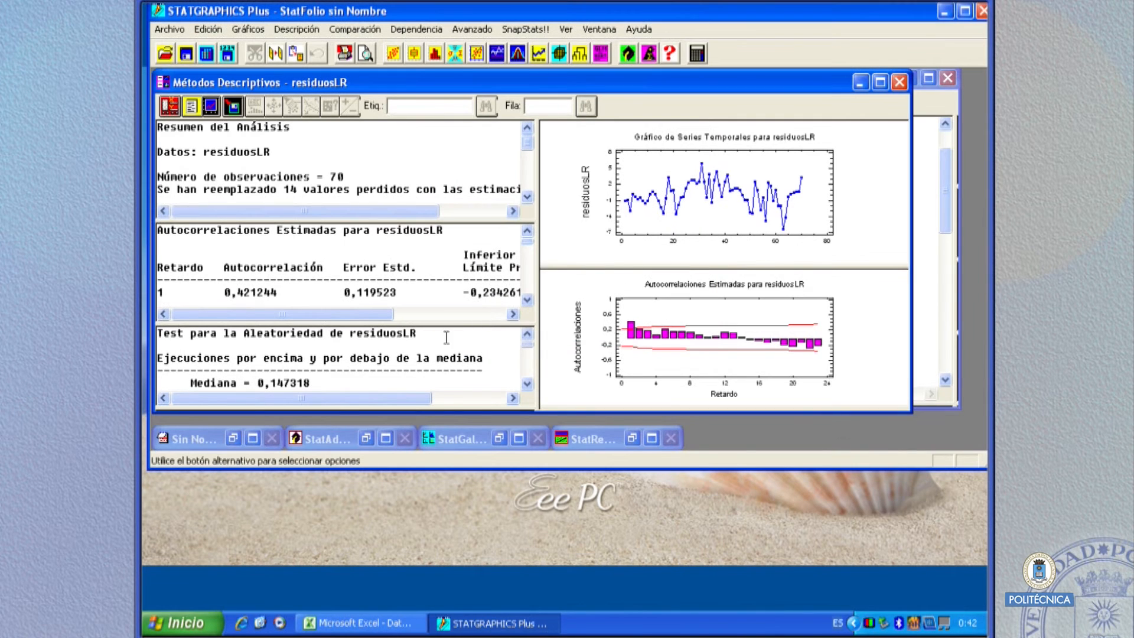
# - Examine the enlarged randomness tests for residuosLR through the Box-Pierce test, and restore the multi-pane view
pyautogui.doubleClick(440, 365)
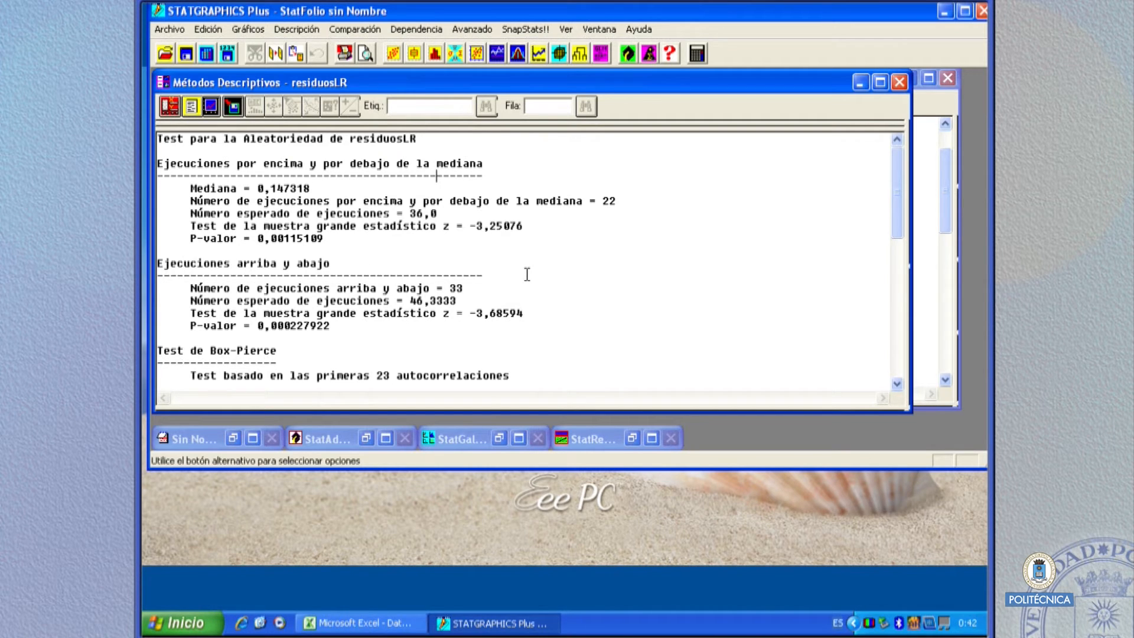
pyautogui.scroll(-1, 527, 274)
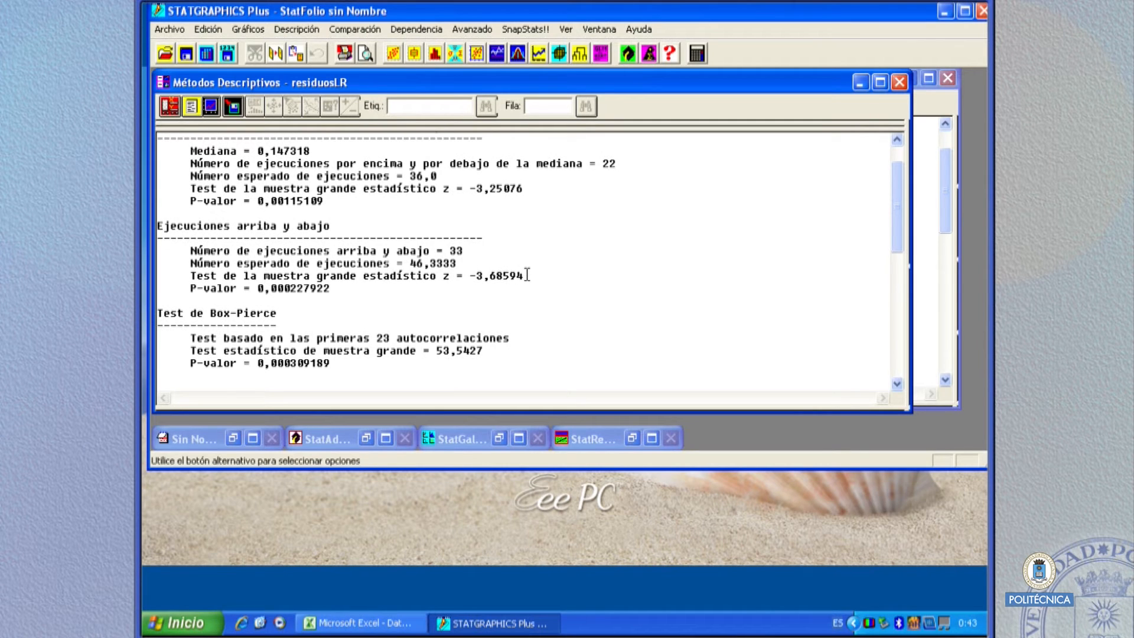
pyautogui.scroll(-1, 527, 274)
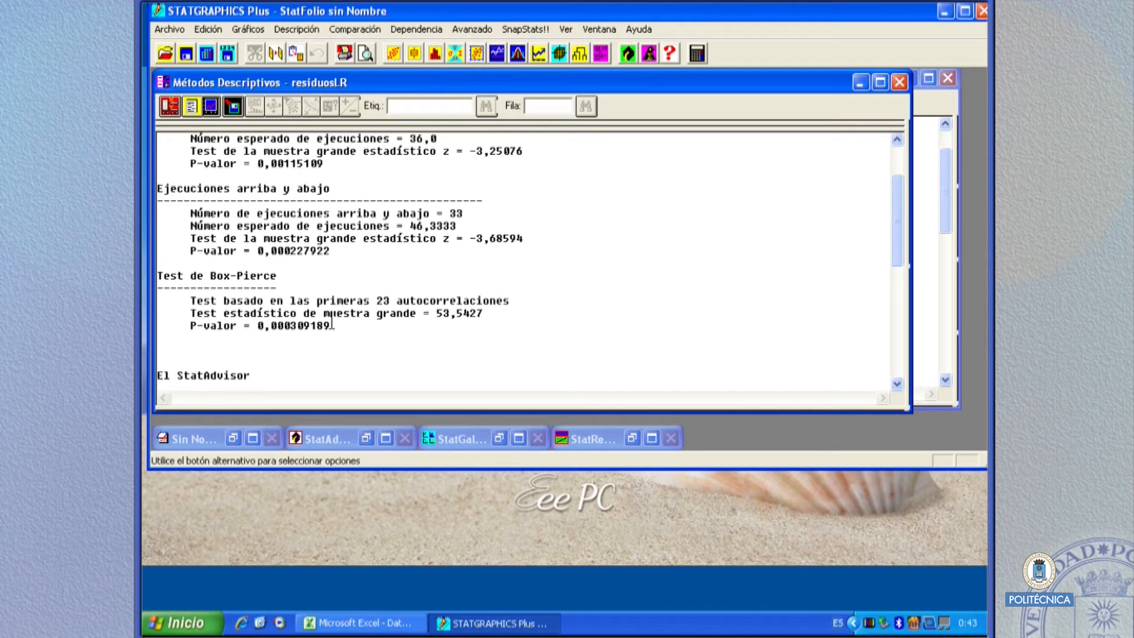
pyautogui.doubleClick(539, 240)
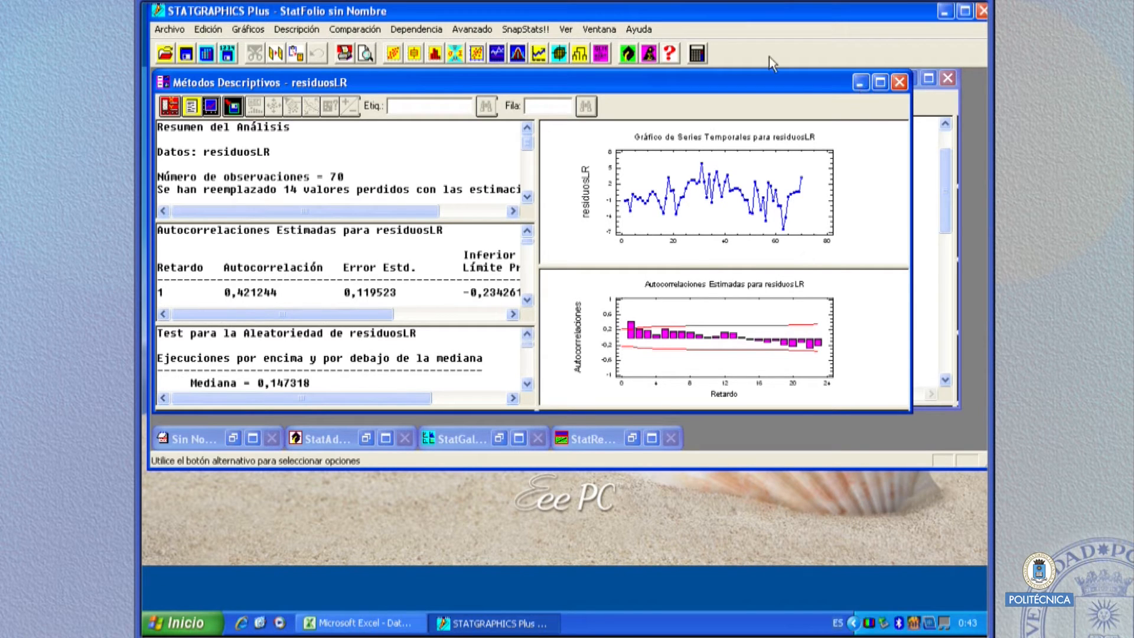
# - Run a one-variable analysis (Análisis Unidimensional) of residuosLR
pyautogui.click(301, 30)
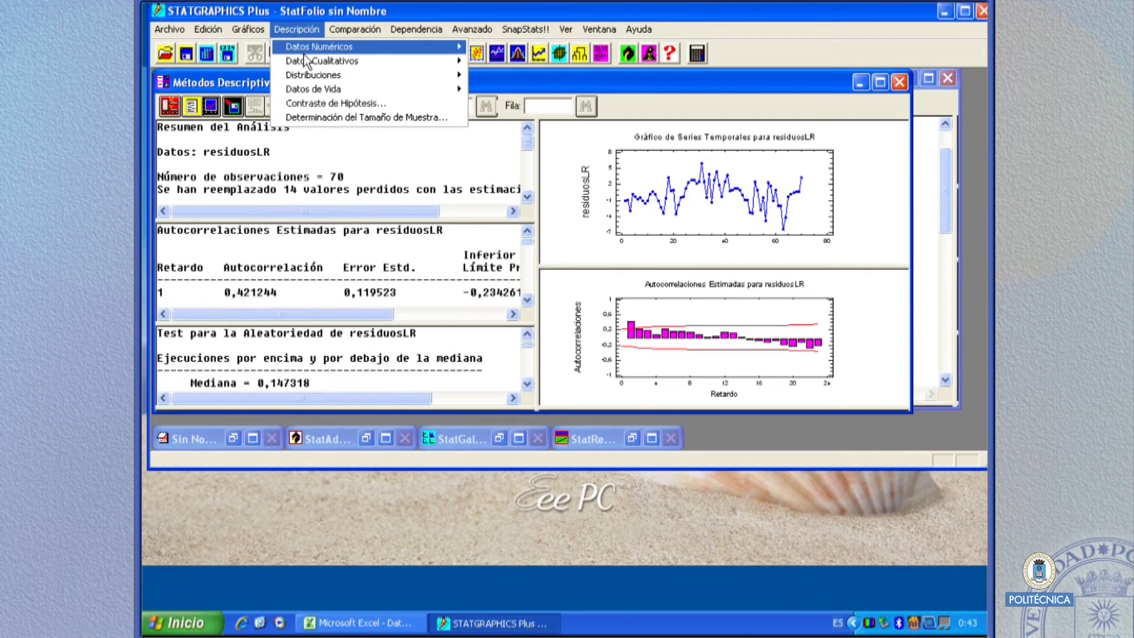
pyautogui.moveTo(306, 52)
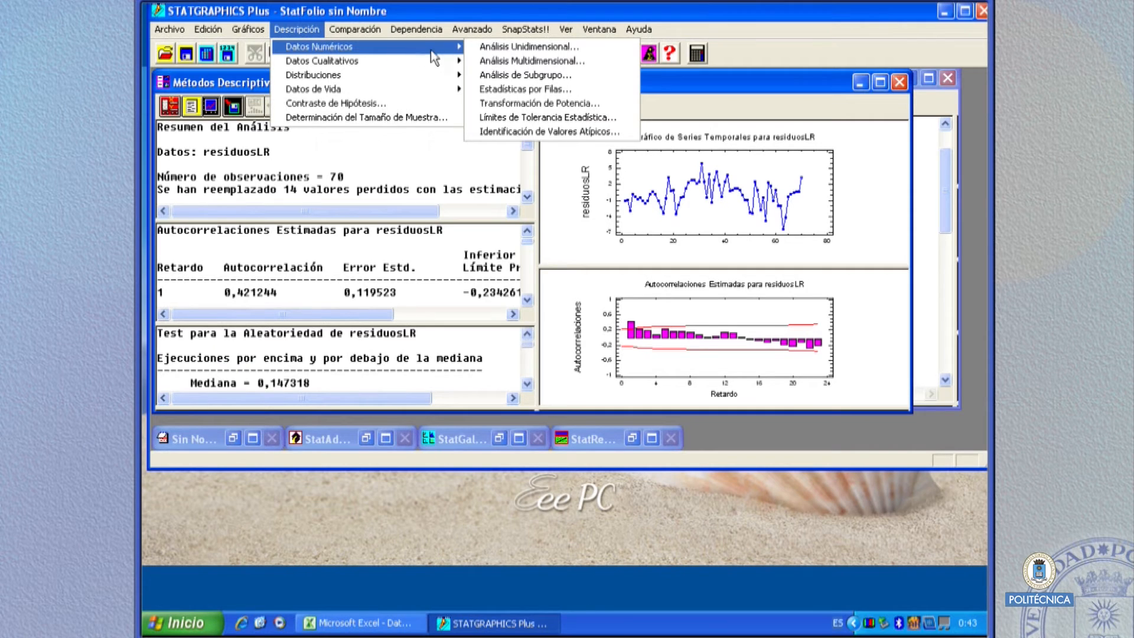
pyautogui.click(486, 48)
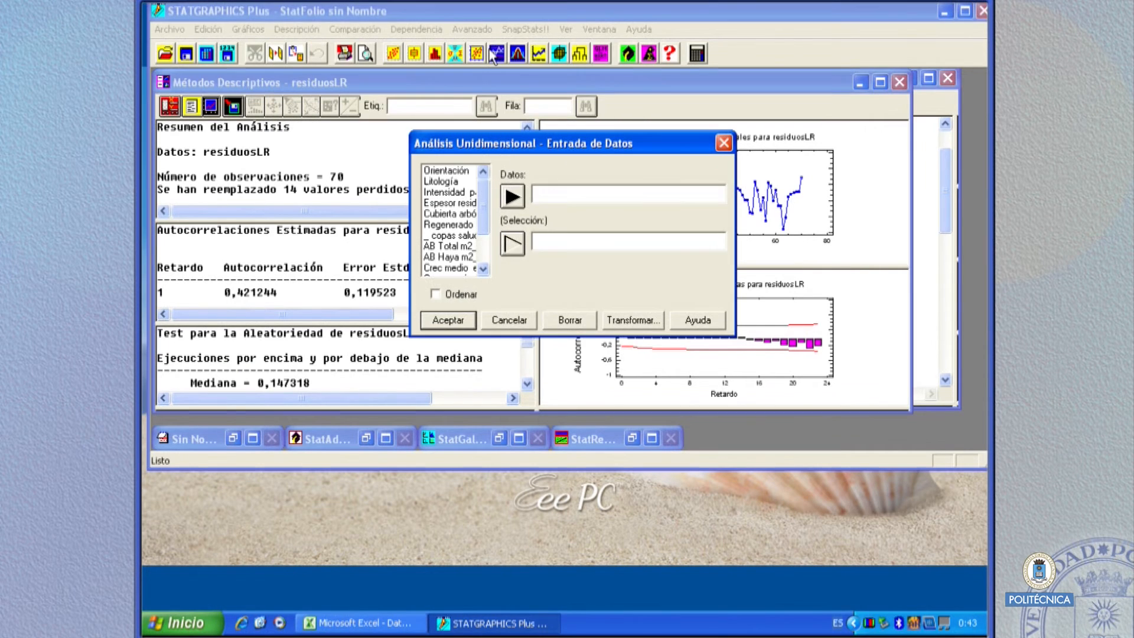
pyautogui.scroll(-2, 485, 271)
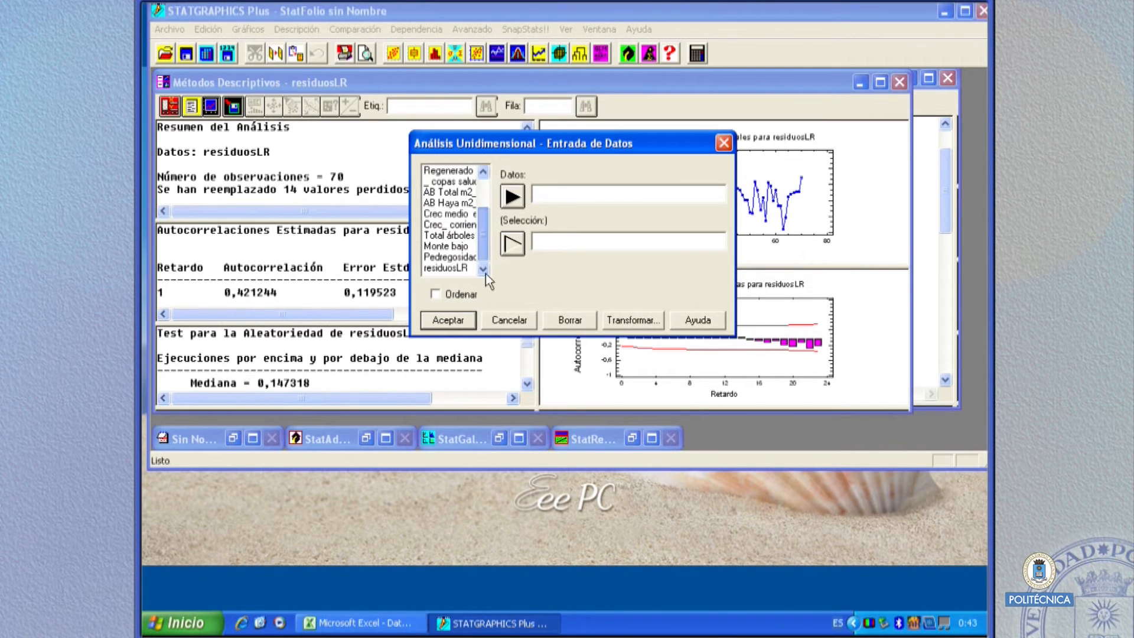
pyautogui.click(464, 268)
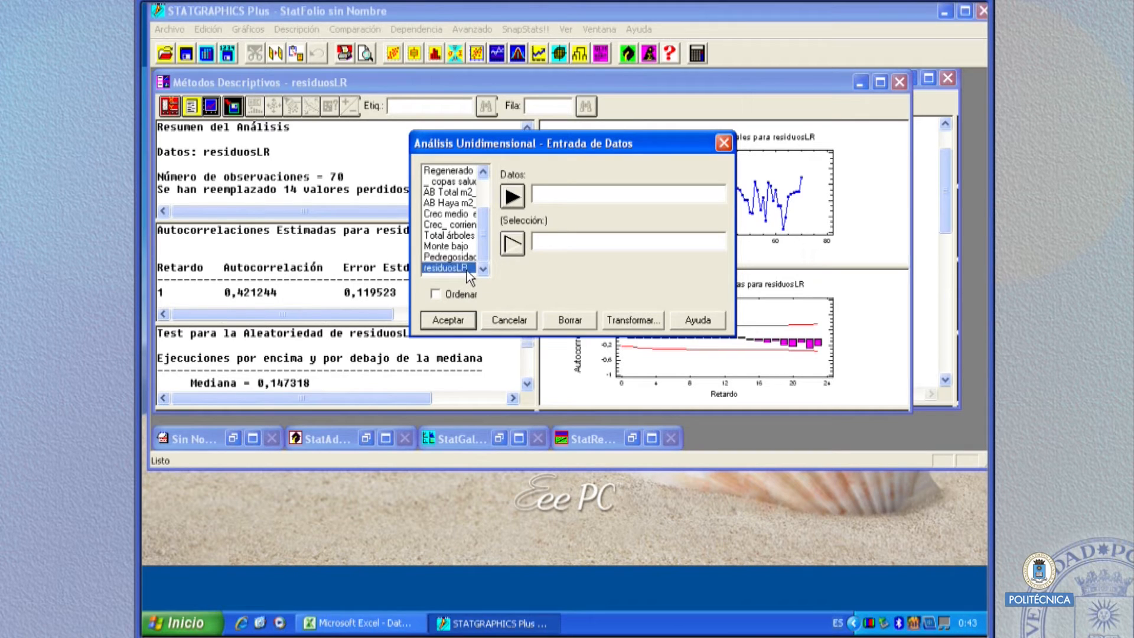
pyautogui.click(512, 197)
pyautogui.click(456, 322)
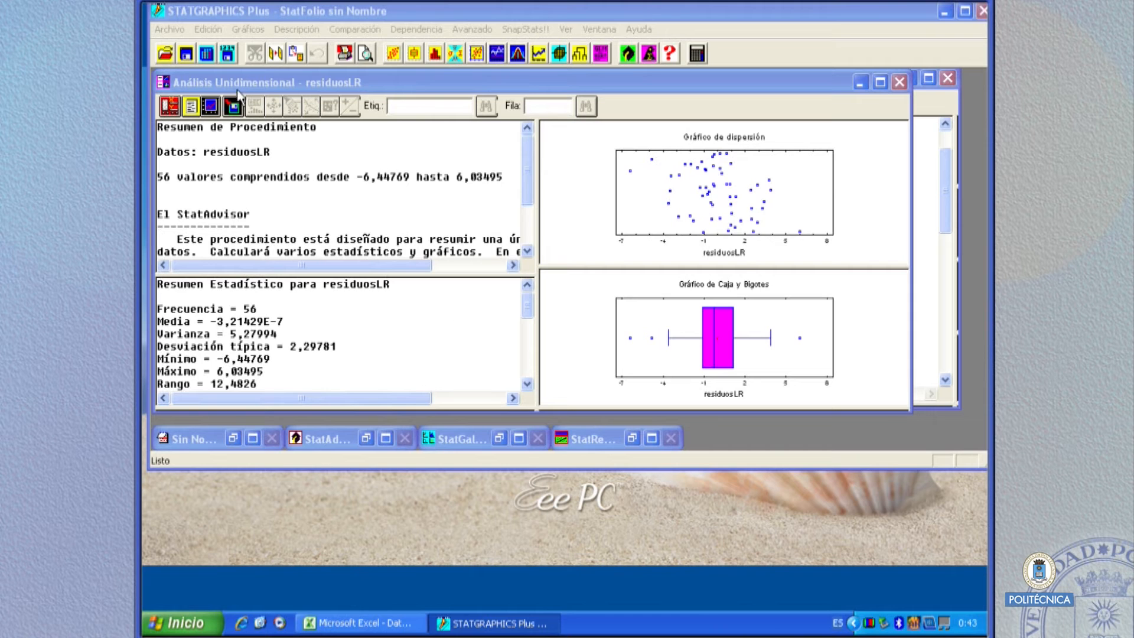
# - Add the hypothesis tests (Contraste de Hipótesis) table to the one-variable analysis and enlarge it
pyautogui.click(193, 106)
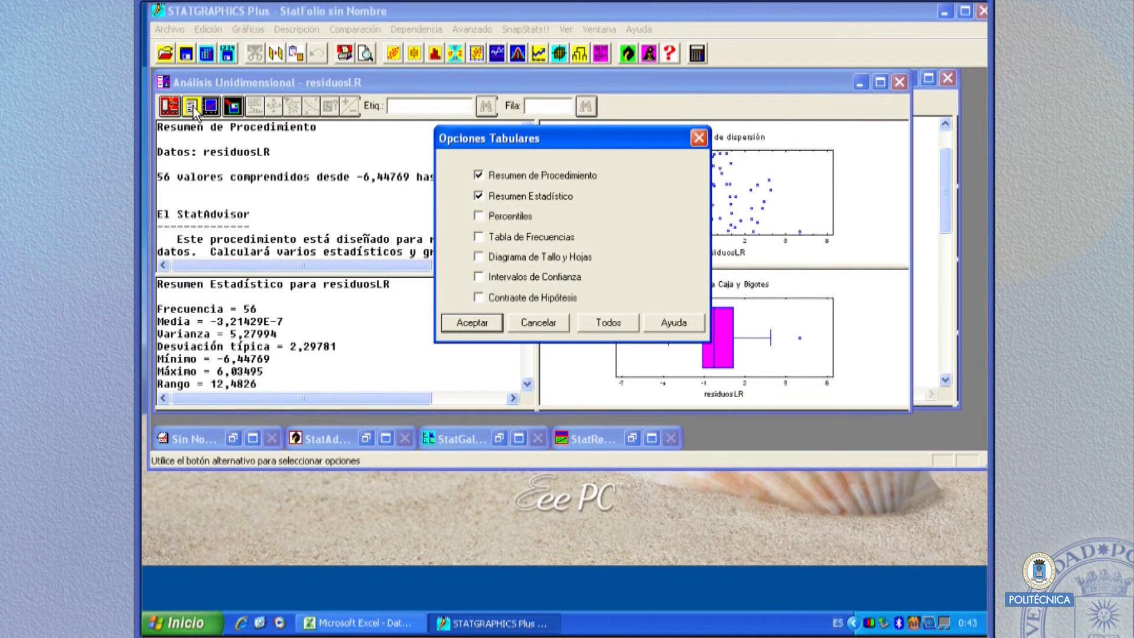
pyautogui.click(477, 322)
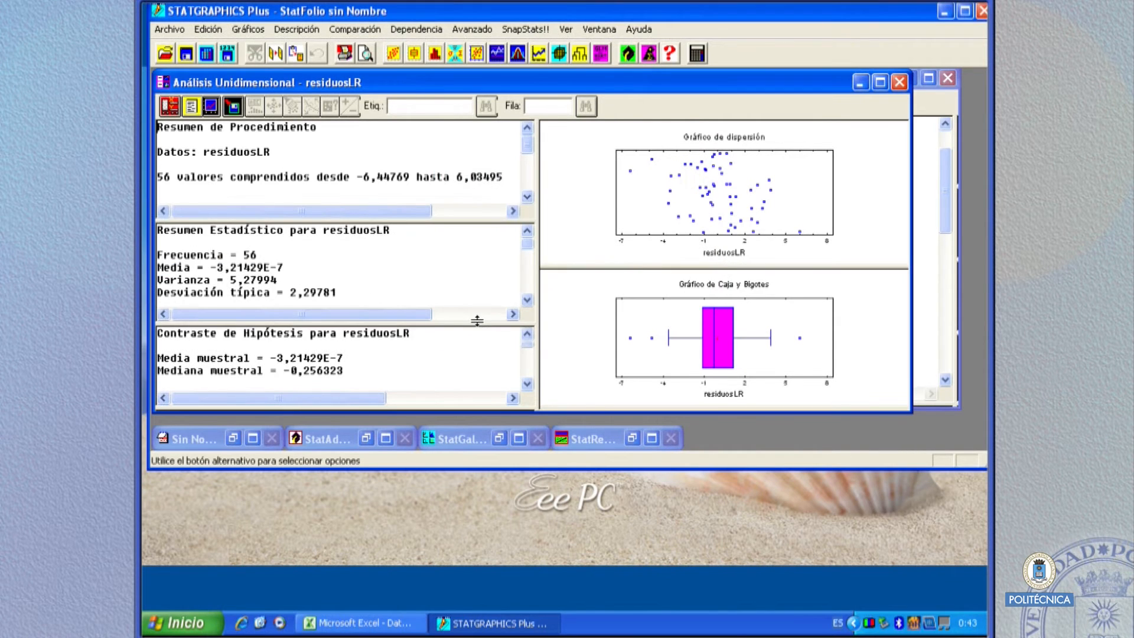
pyautogui.doubleClick(398, 361)
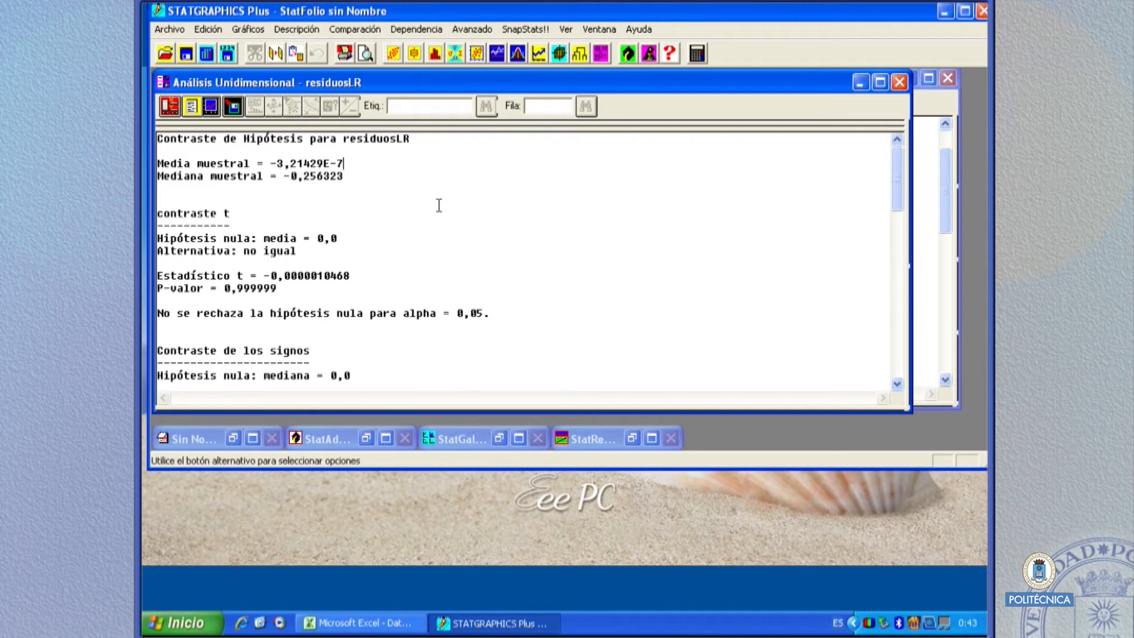
# - Examine the t, sign and signed-rank test results in the hypothesis tests table for residuosLR
pyautogui.scroll(-4, 388, 294)
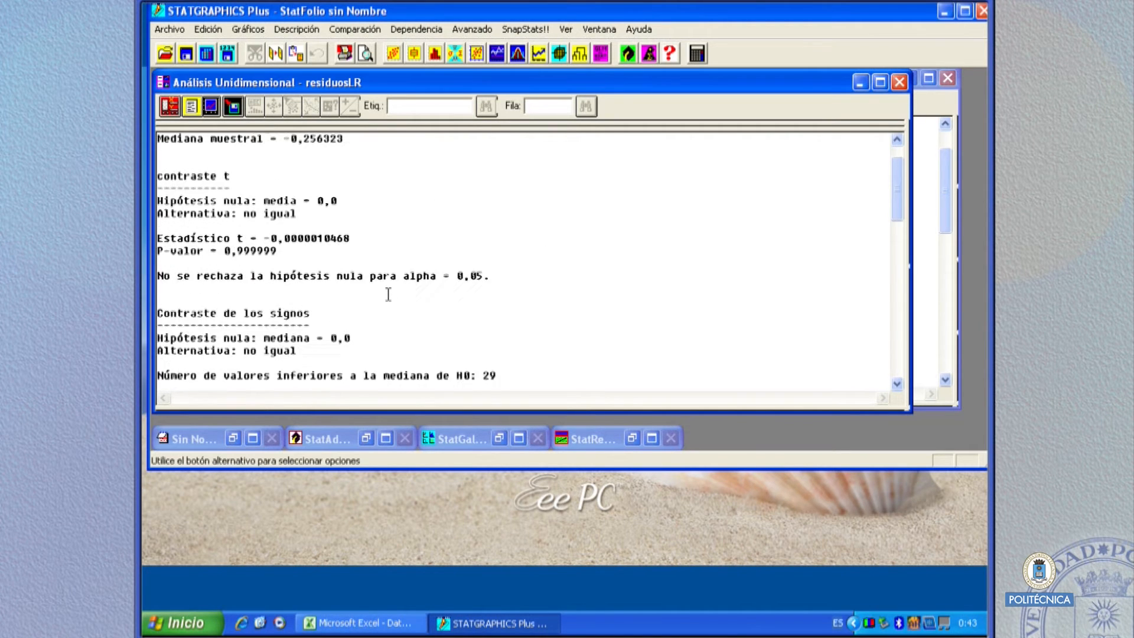
pyautogui.scroll(-2, 387, 291)
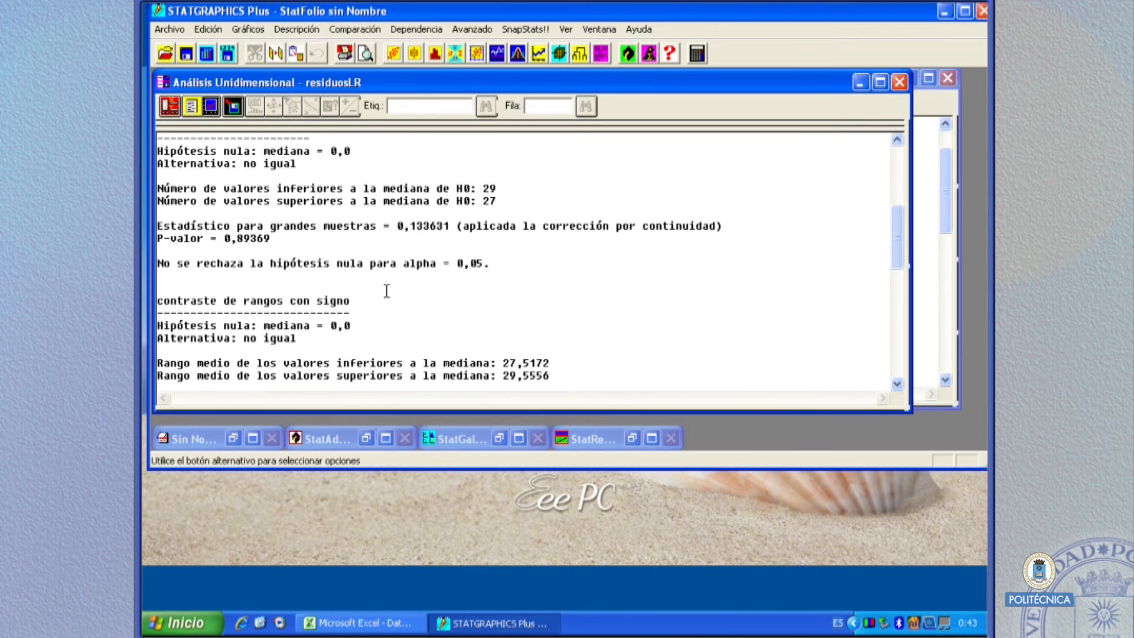
pyautogui.scroll(-1, 387, 291)
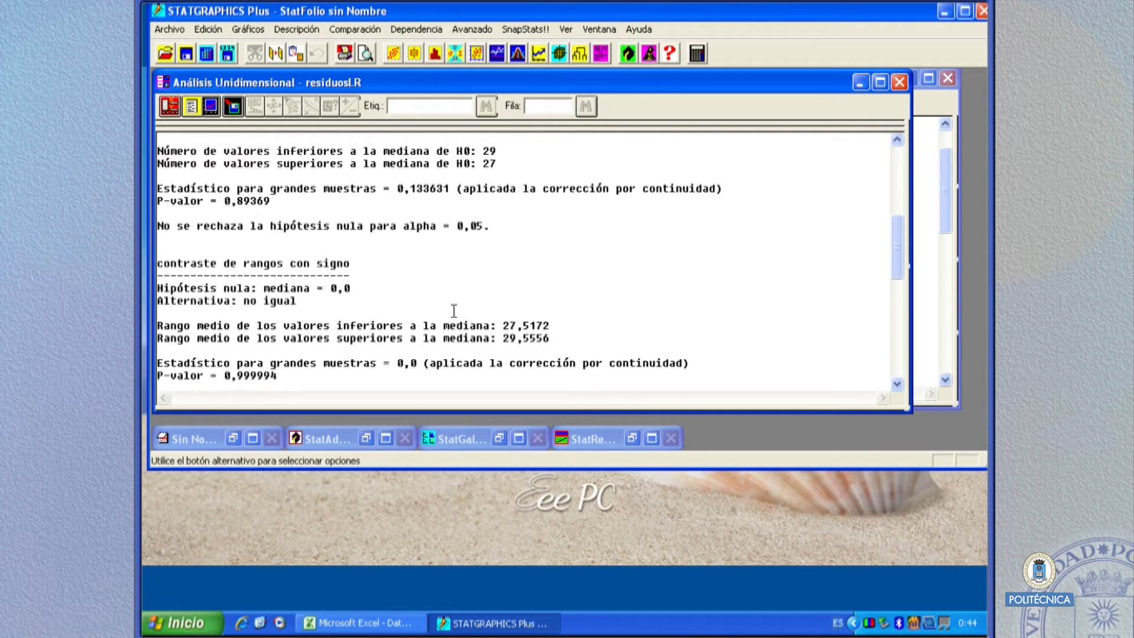
pyautogui.scroll(5, 453, 310)
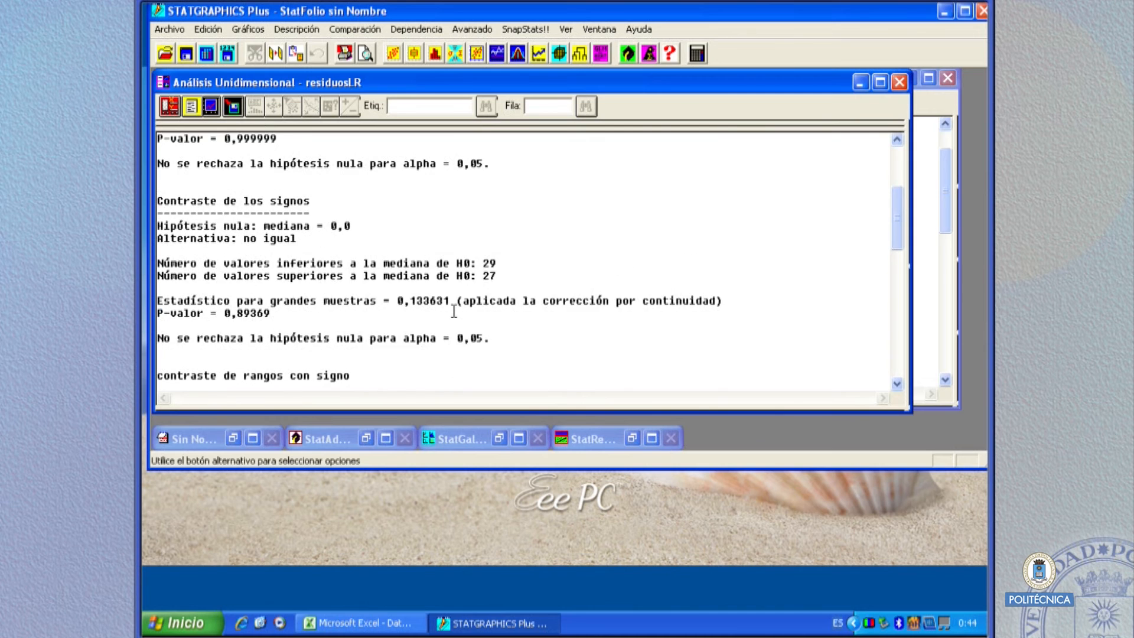
pyautogui.scroll(2, 454, 311)
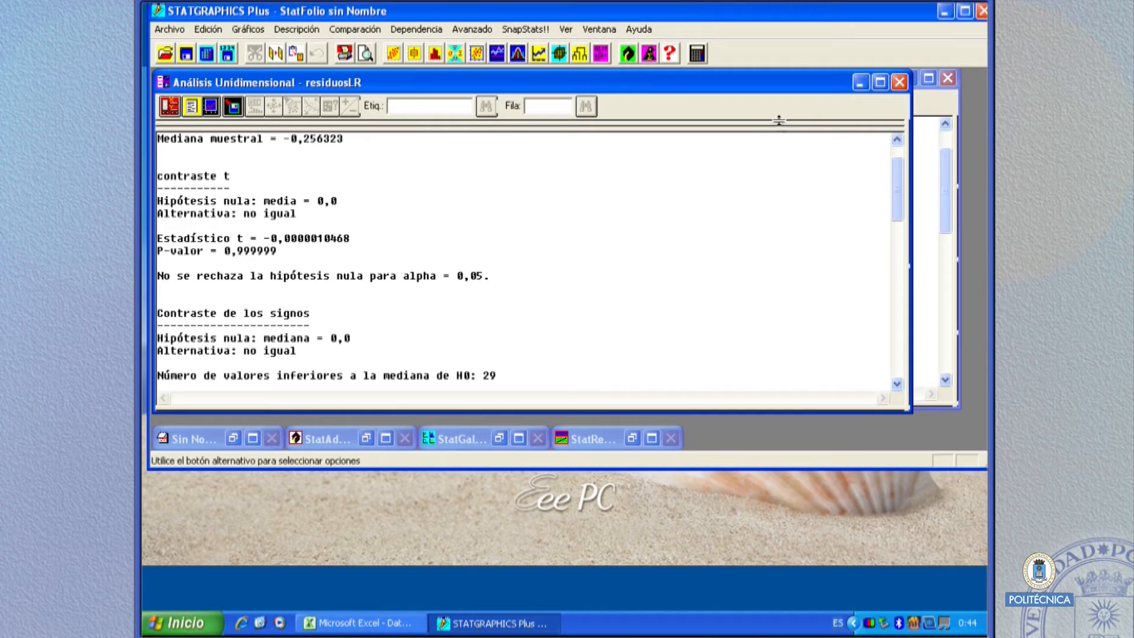
# - Minimize the one-variable analysis, time series descriptive methods and simple regression windows
pyautogui.click(859, 83)
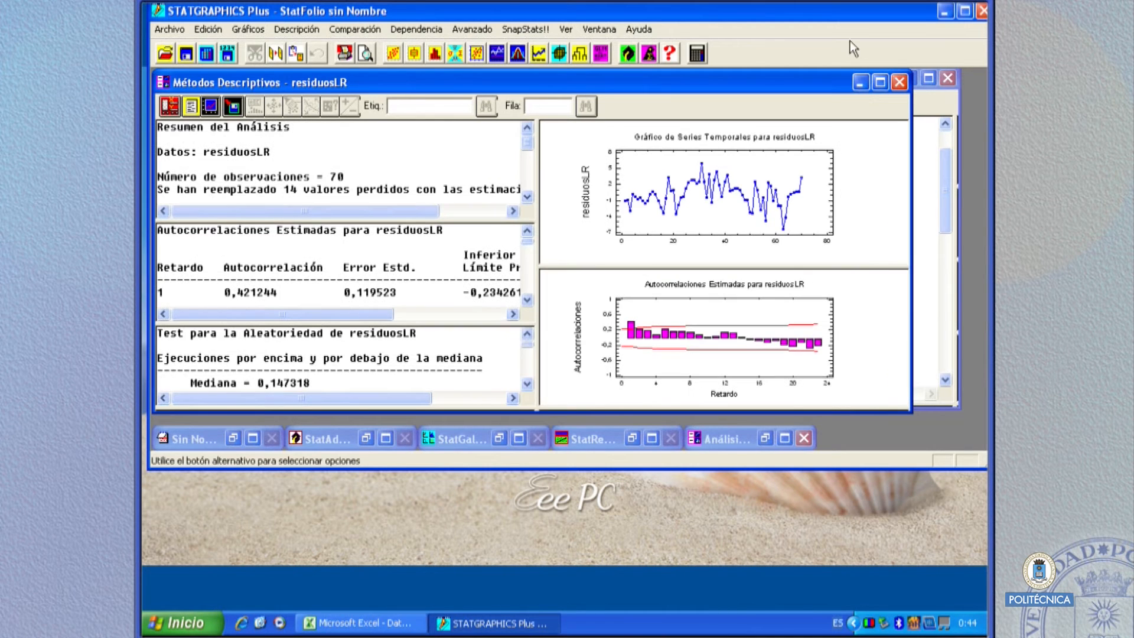
pyautogui.click(860, 81)
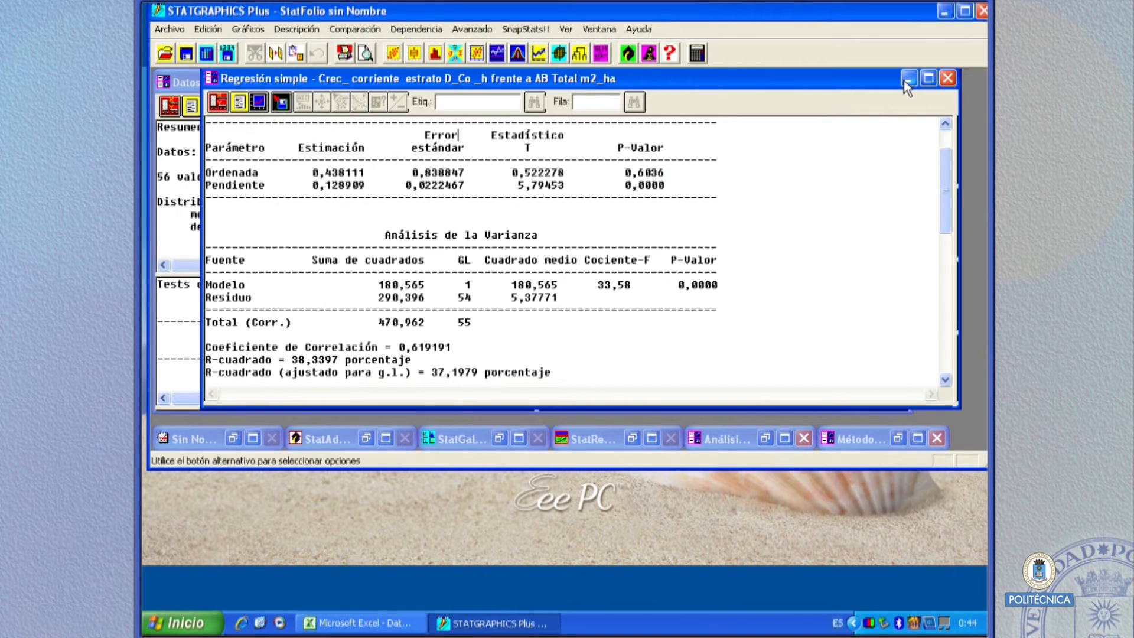
pyautogui.click(904, 81)
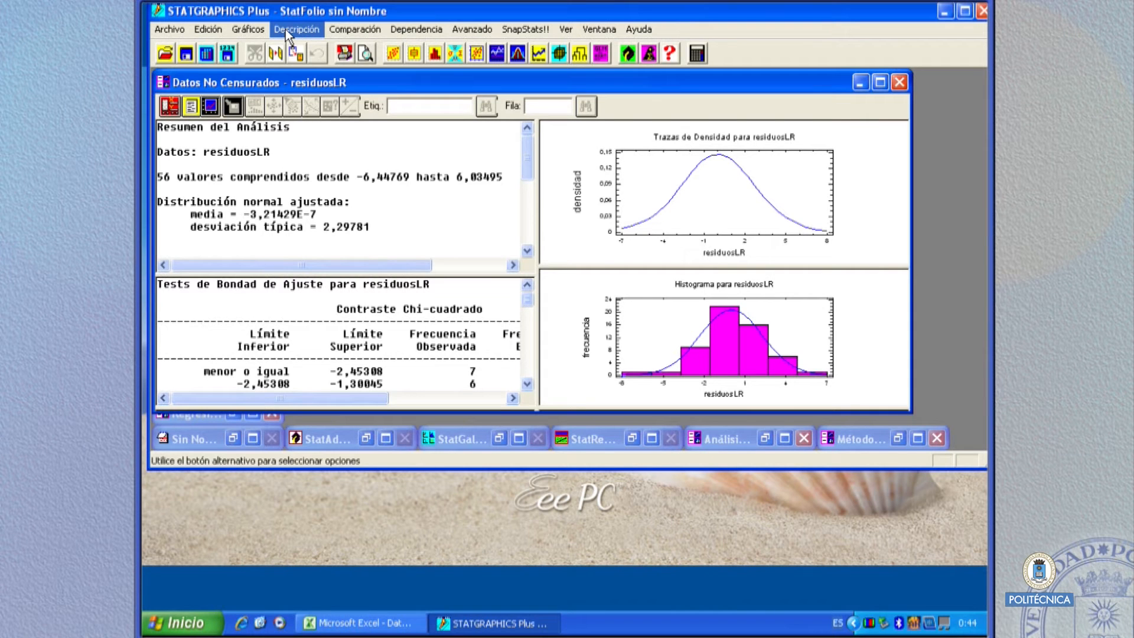
# - Start a multiple-sample comparison (Comparación de Varias Muestras) with code and data columns (Columnas de Código y Datos) as input
pyautogui.click(355, 29)
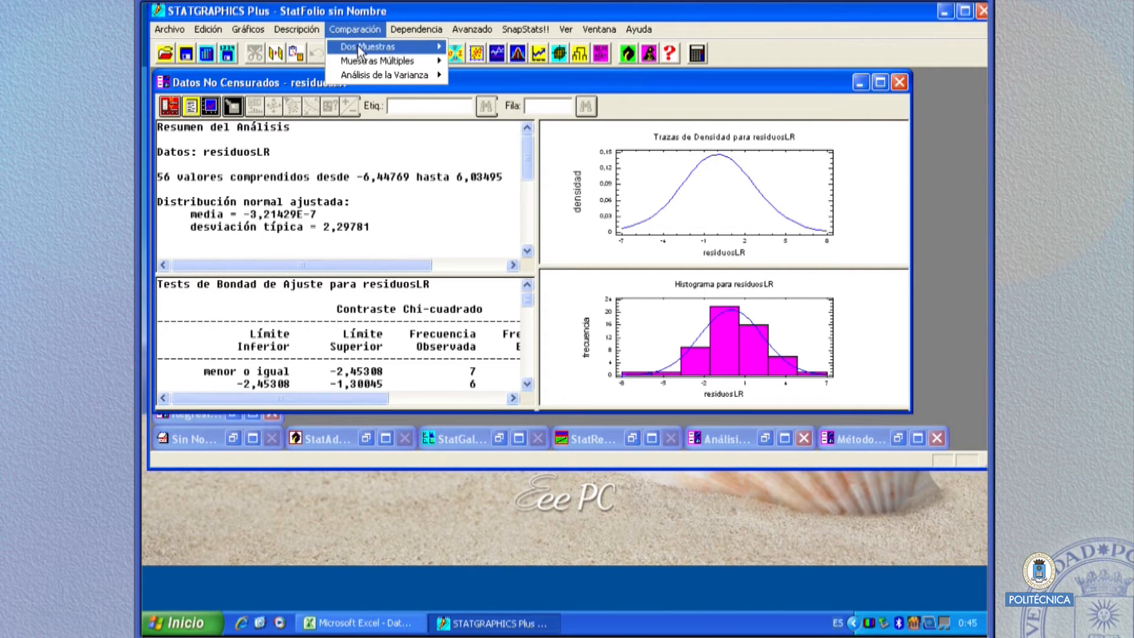
pyautogui.moveTo(360, 51)
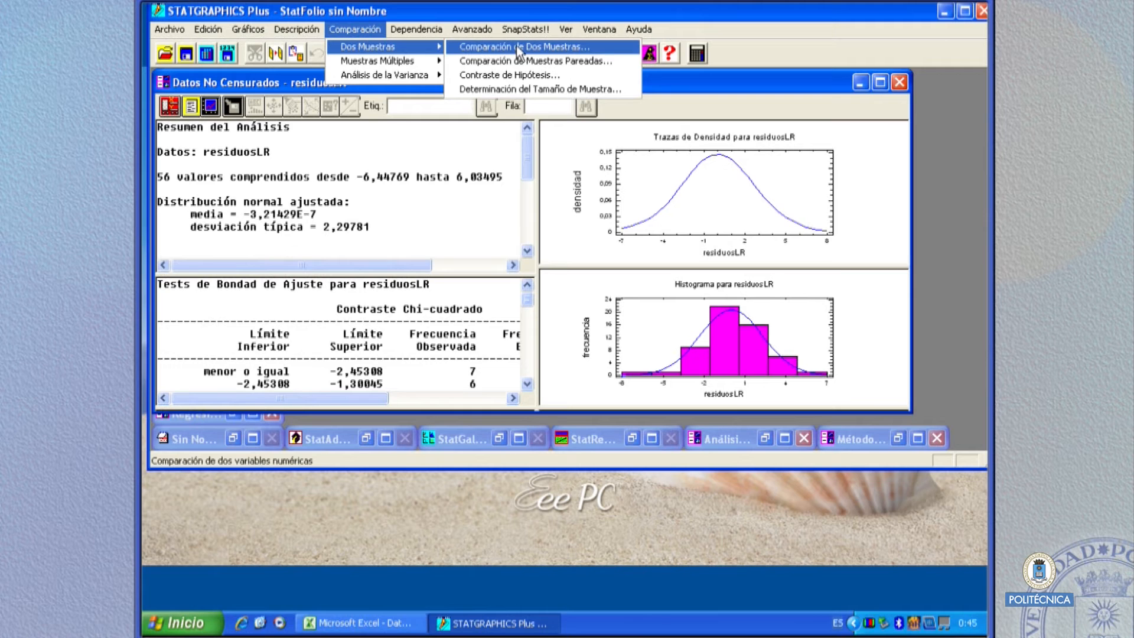
pyautogui.moveTo(420, 61)
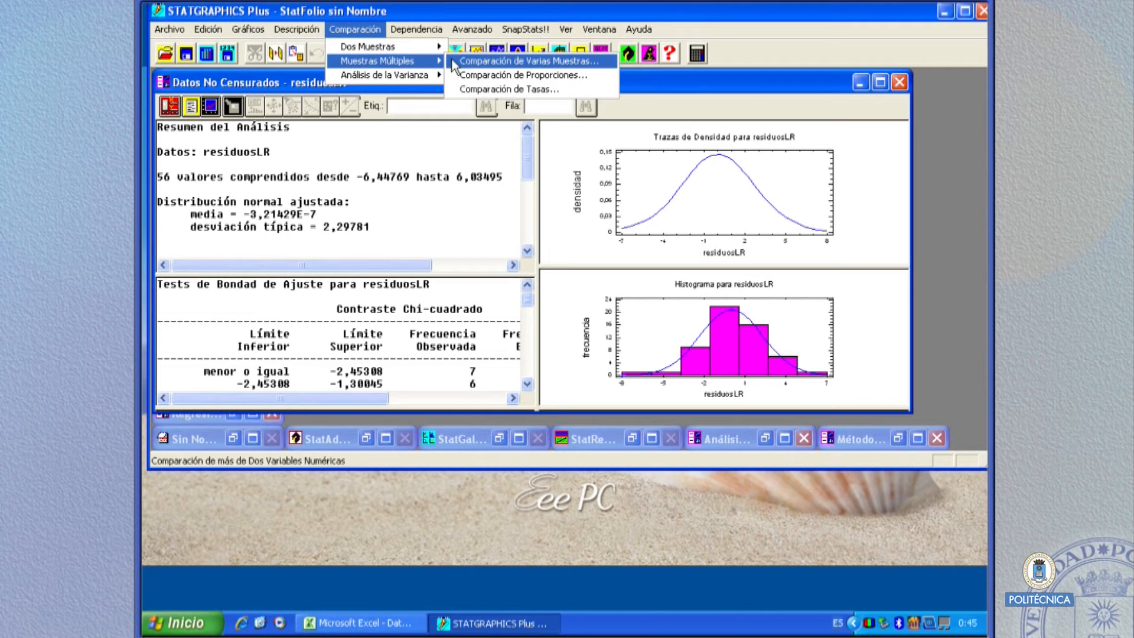
pyautogui.click(486, 59)
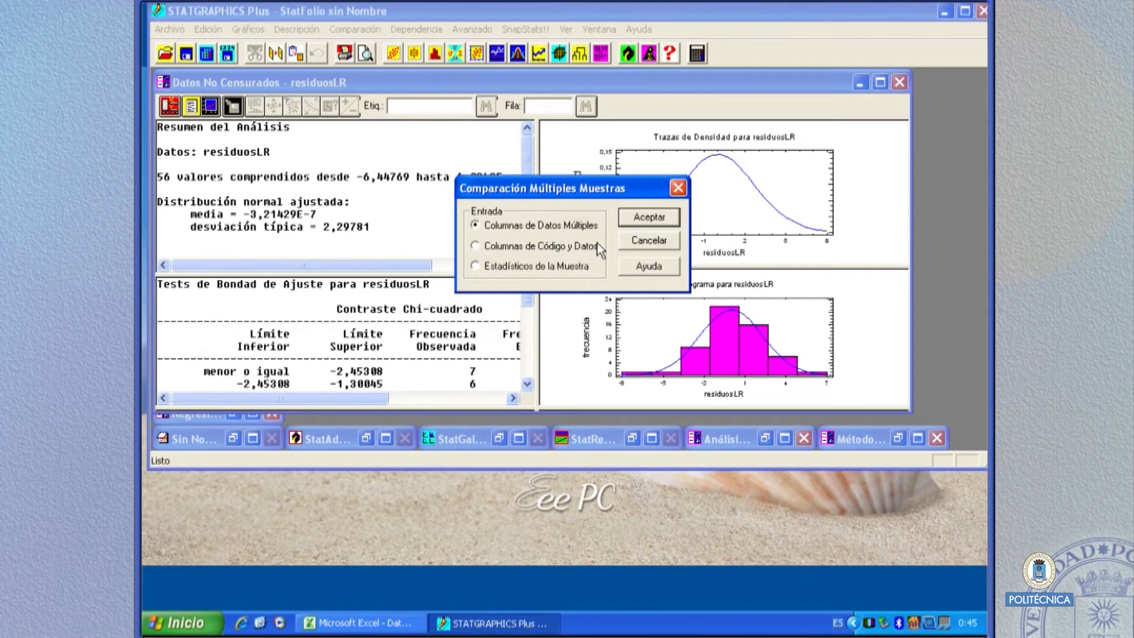
pyautogui.click(506, 248)
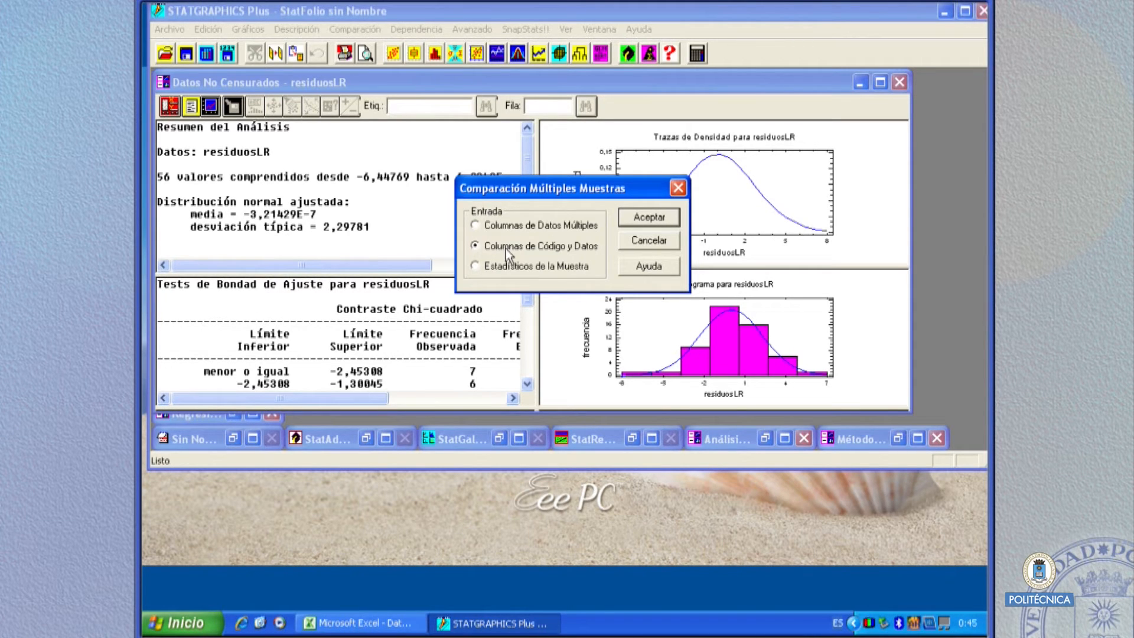
pyautogui.click(671, 223)
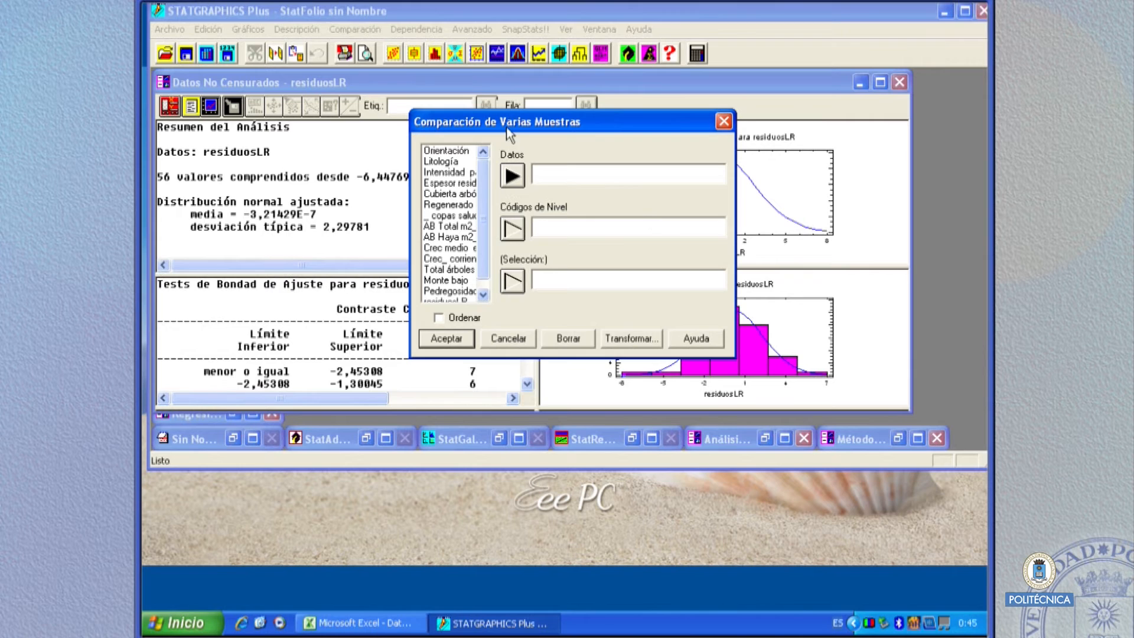
# - Assign residuosLR as the data and Orientación as the level codes, and run the multiple-sample comparison
pyautogui.moveTo(482, 168); pyautogui.dragTo(485, 221)
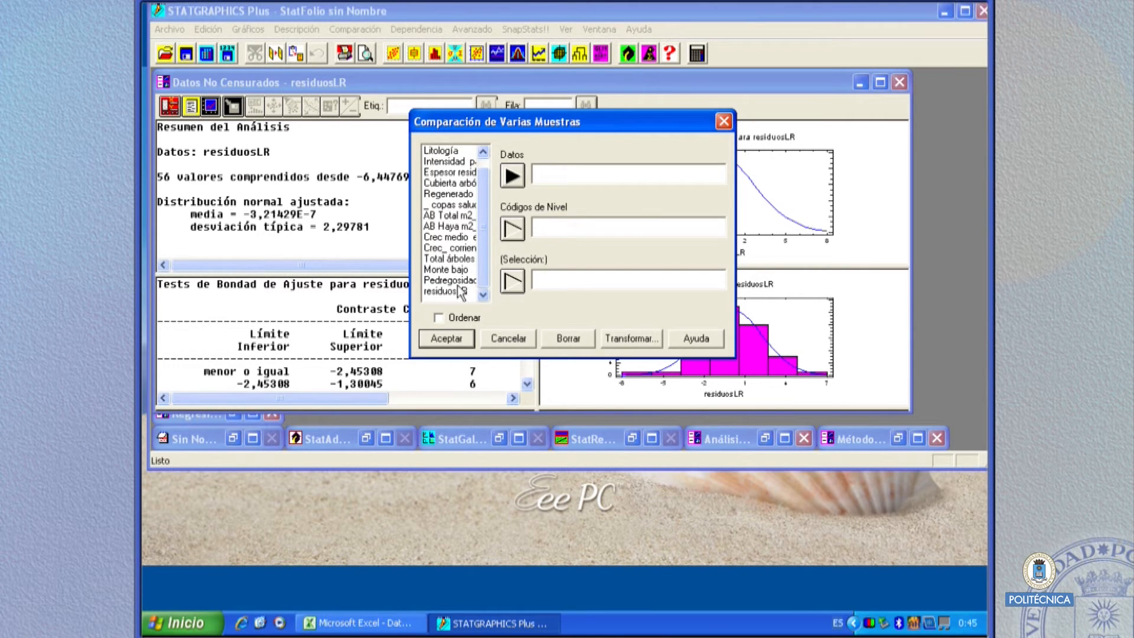
pyautogui.click(455, 291)
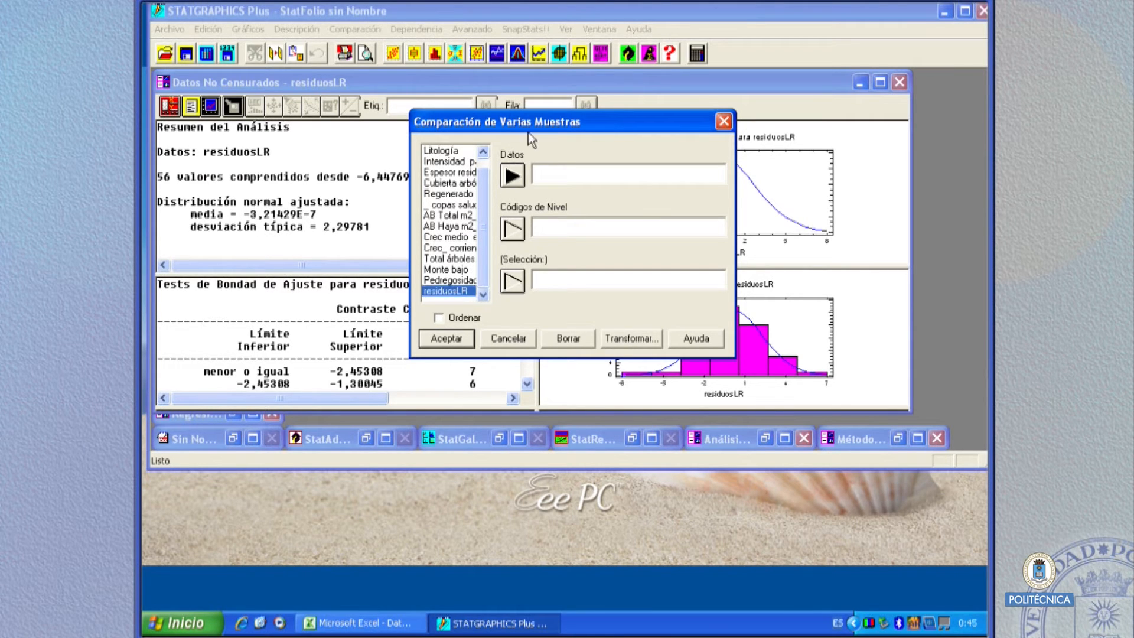
pyautogui.click(512, 176)
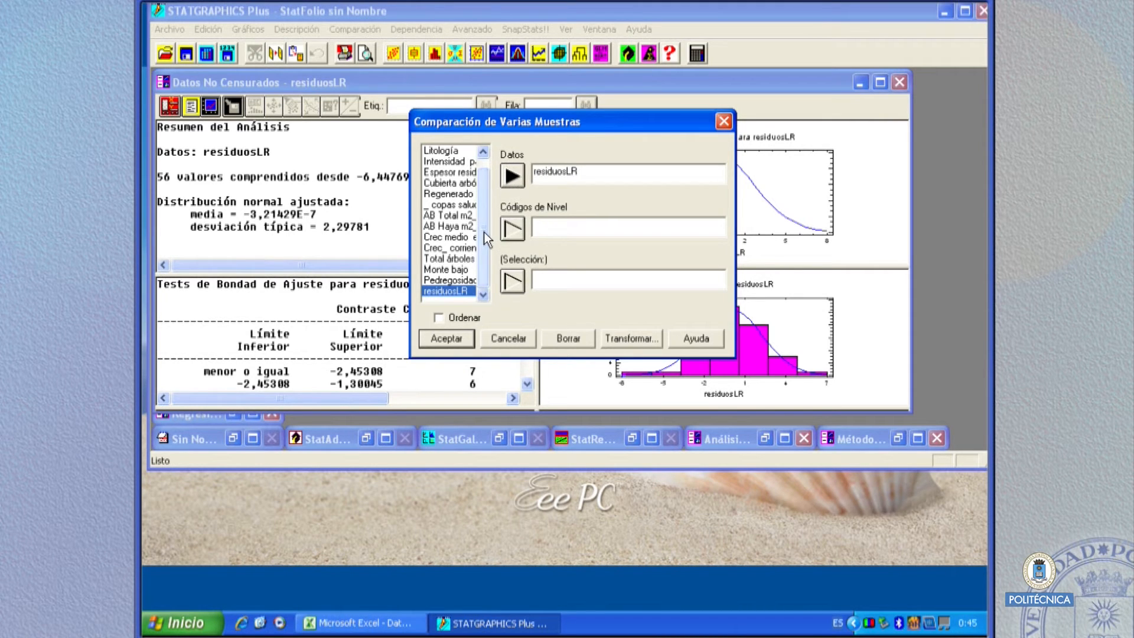
pyautogui.moveTo(485, 227); pyautogui.dragTo(486, 213)
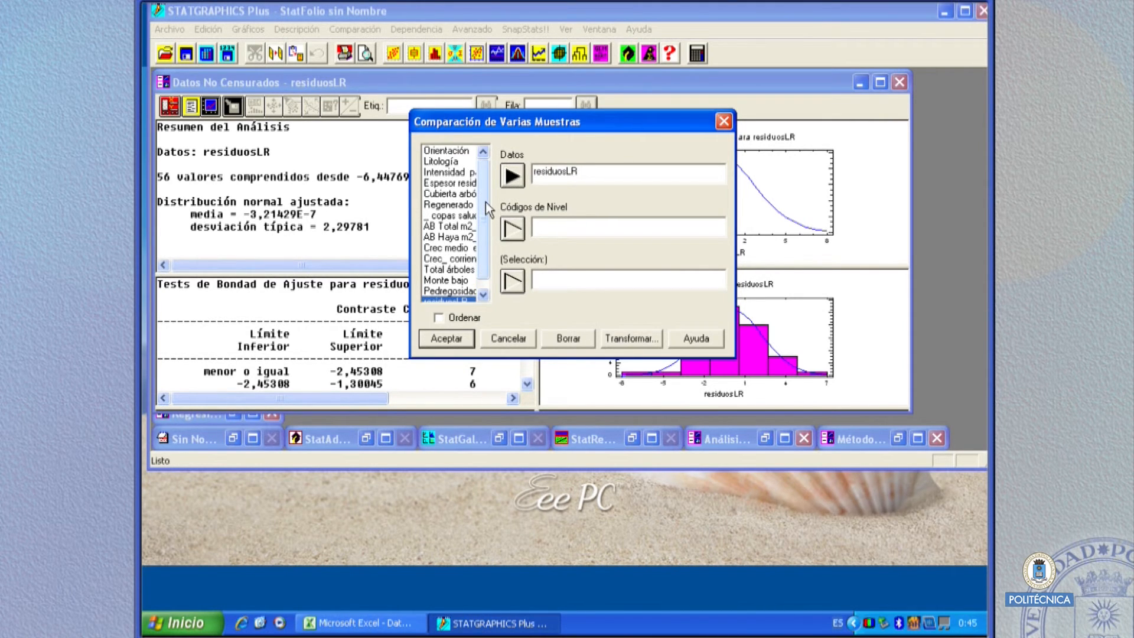
pyautogui.click(446, 151)
pyautogui.click(512, 229)
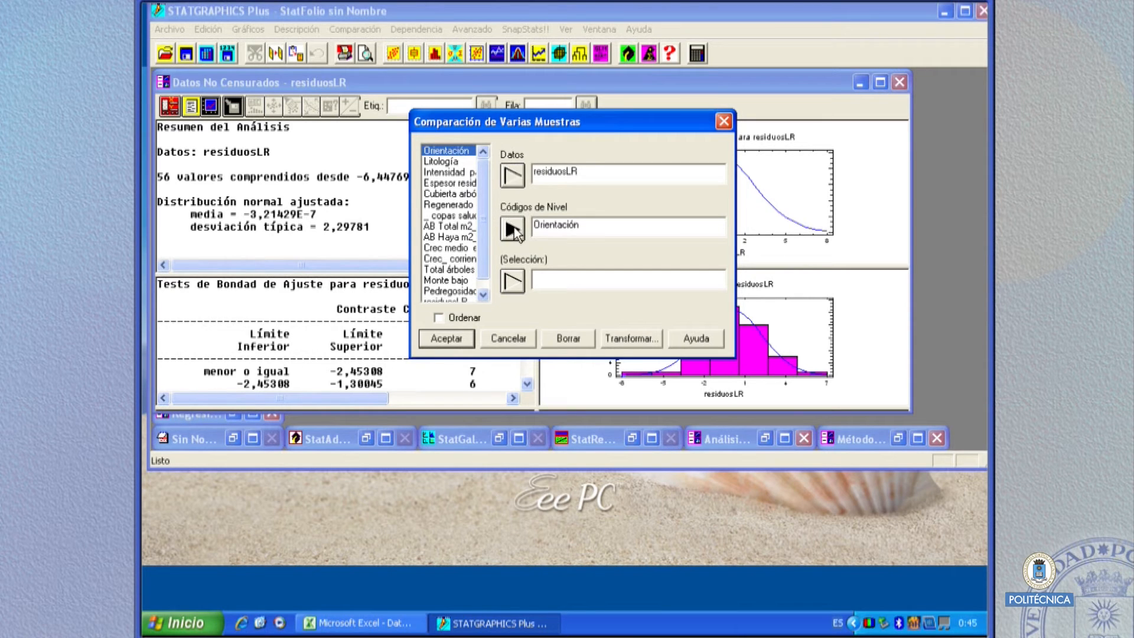
pyautogui.click(446, 339)
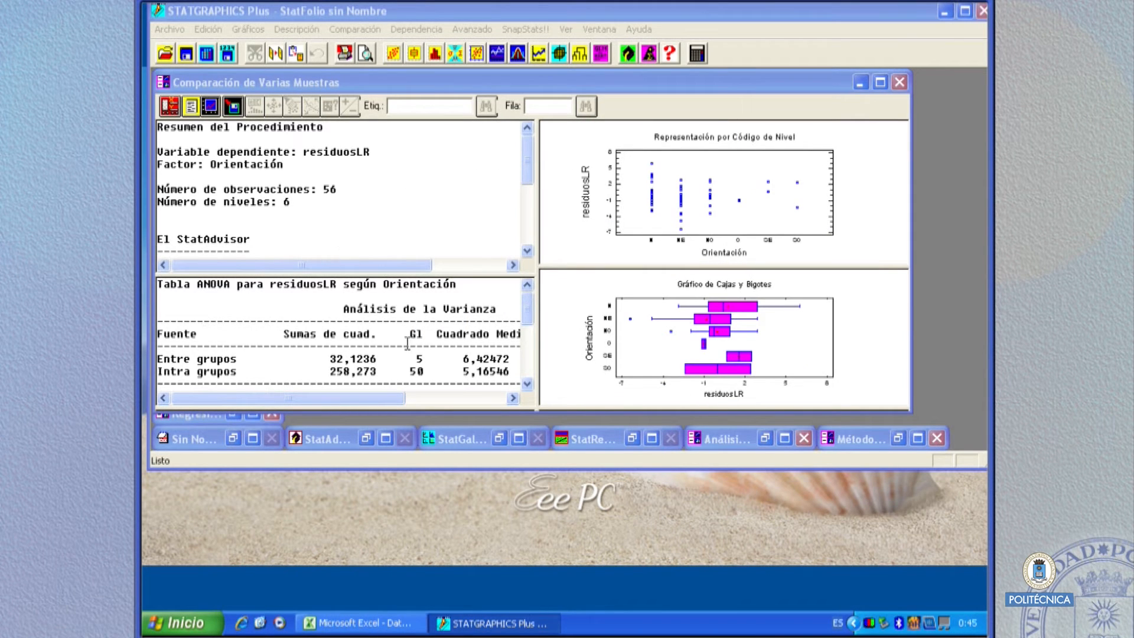
# - Add the variance check (Contraste de Varianza) table to the comparison, examine it enlarged, and restore the multi-pane view
pyautogui.click(191, 107)
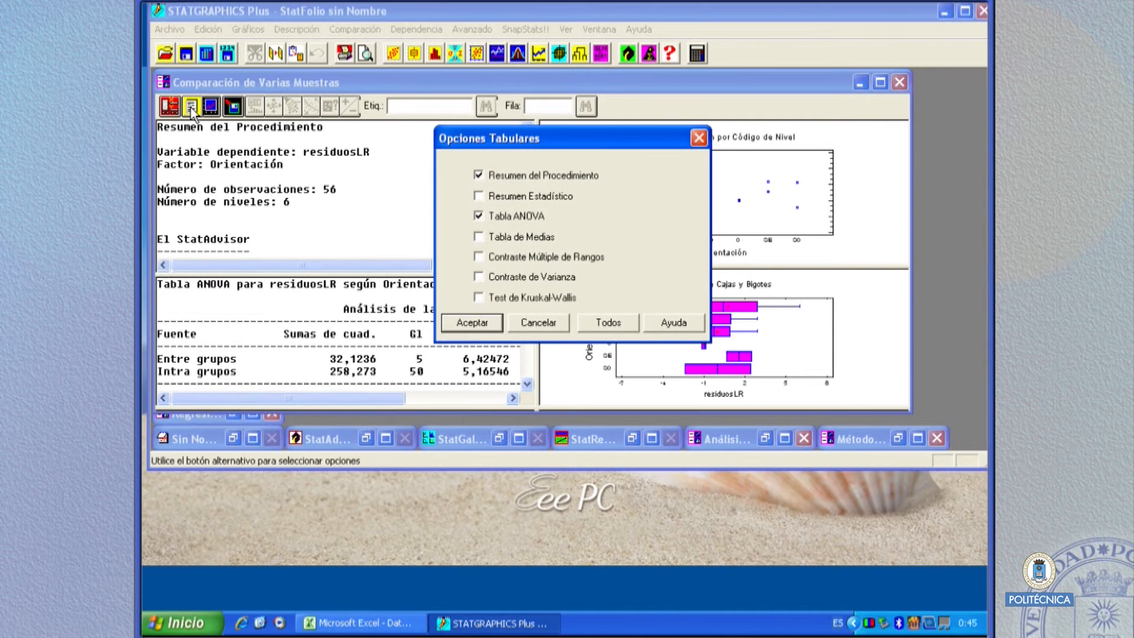
pyautogui.click(509, 282)
pyautogui.click(477, 322)
pyautogui.doubleClick(432, 371)
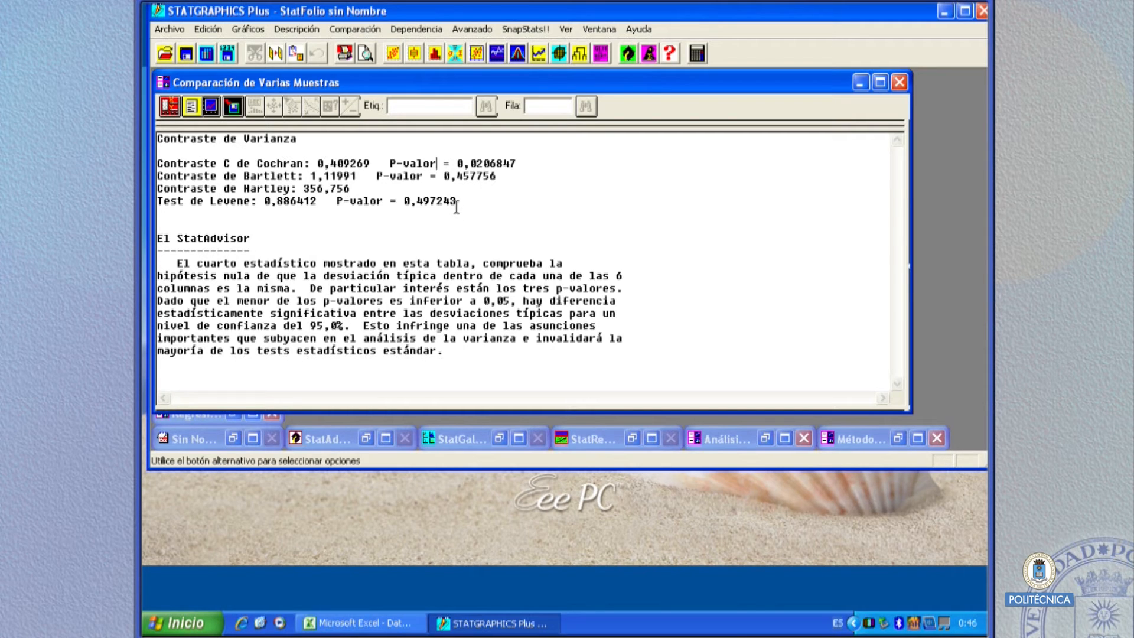
pyautogui.doubleClick(576, 213)
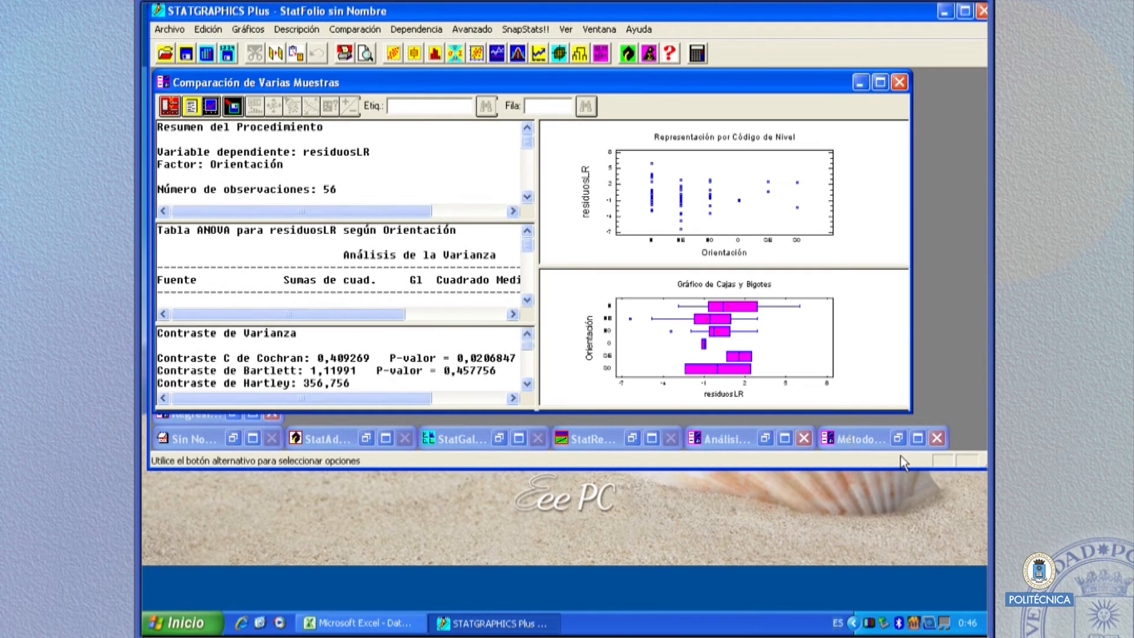
# - Maximize the simple regression window, examine the enlarged lack-of-fit variance table, and restore the multi-pane view
pyautogui.click(785, 438)
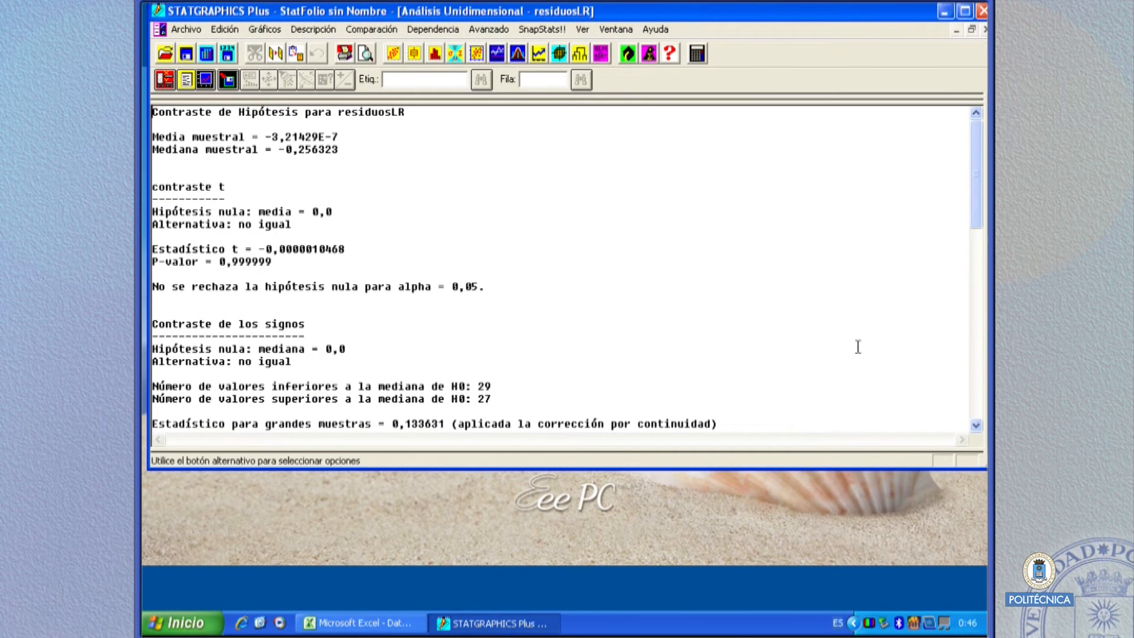
pyautogui.click(954, 32)
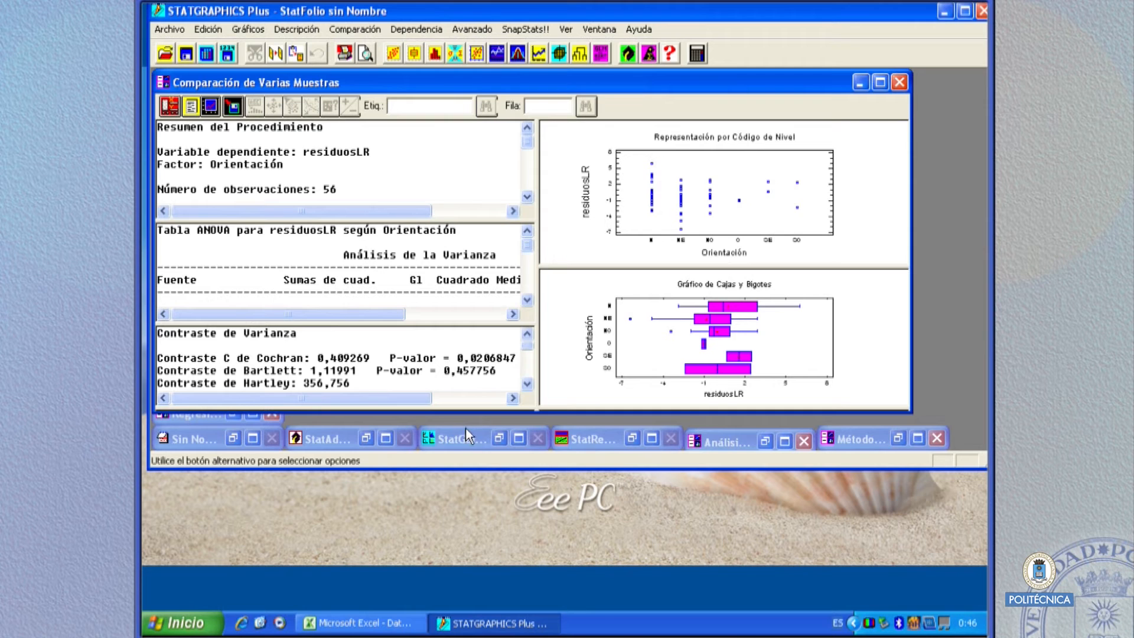
pyautogui.click(253, 417)
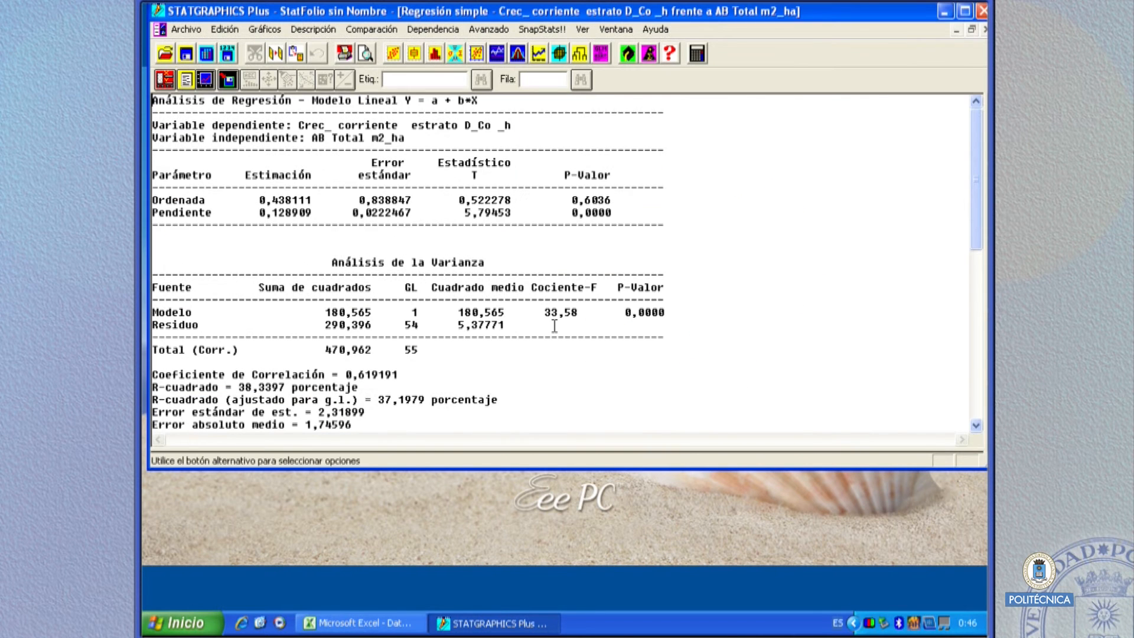
pyautogui.doubleClick(555, 325)
pyautogui.doubleClick(418, 351)
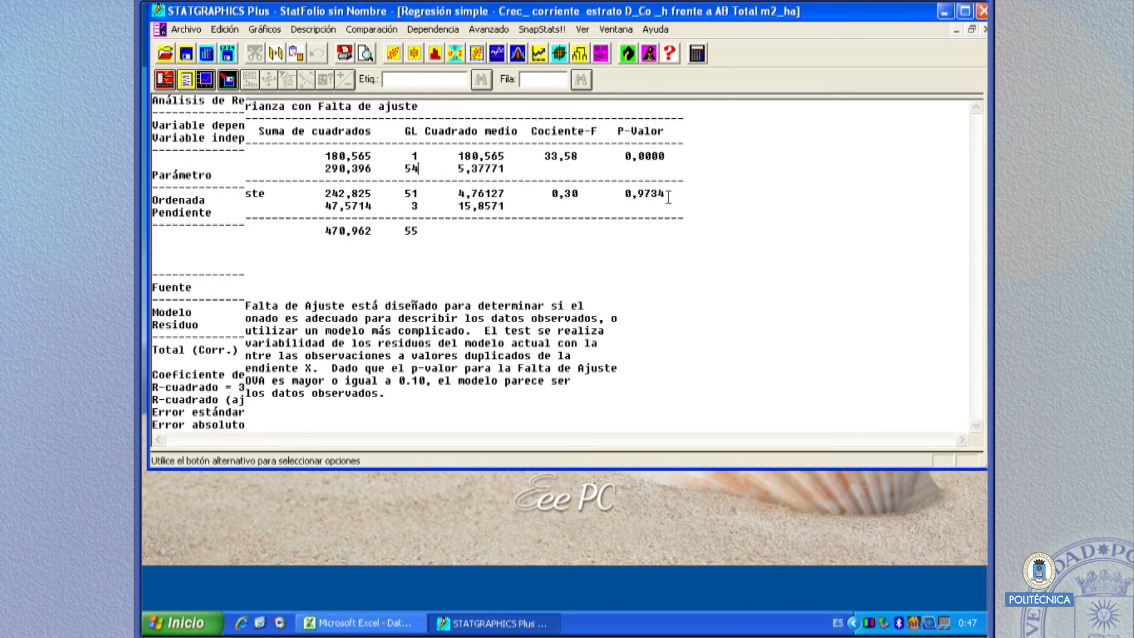
pyautogui.click(732, 232)
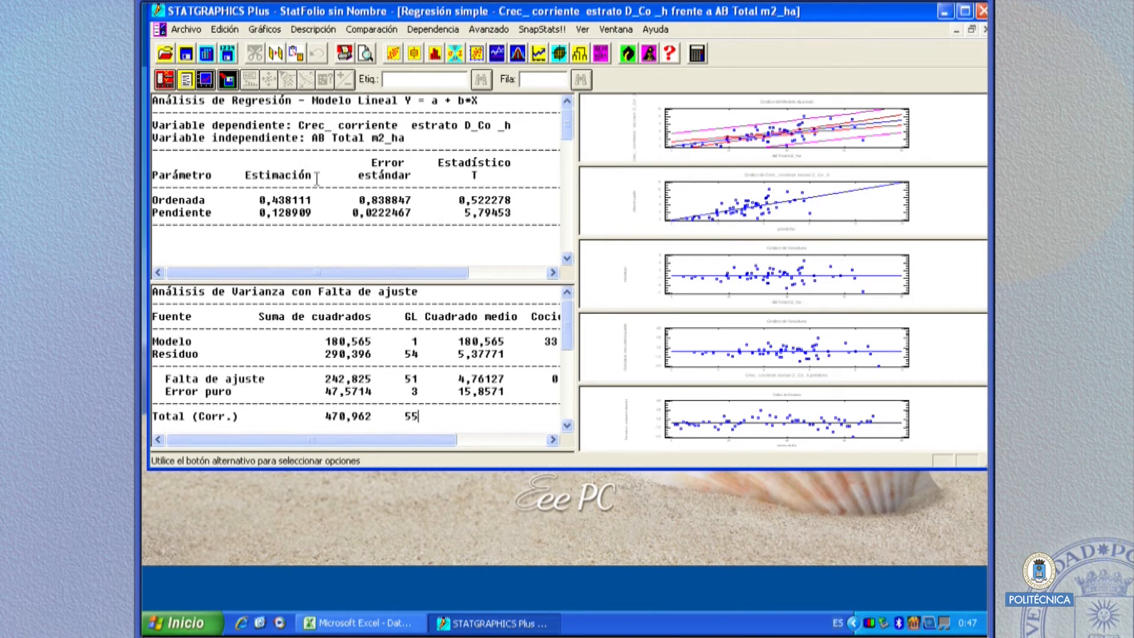
# - Add the predictions (Predicciones) table to the simple regression and enlarge it
pyautogui.click(187, 83)
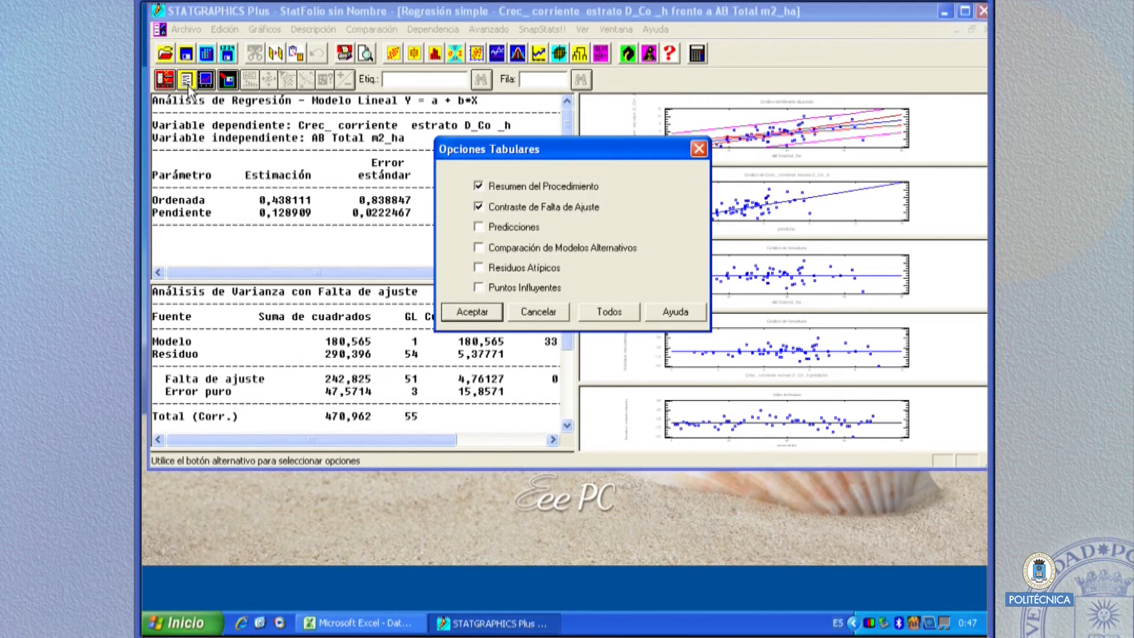
pyautogui.click(534, 223)
pyautogui.click(481, 307)
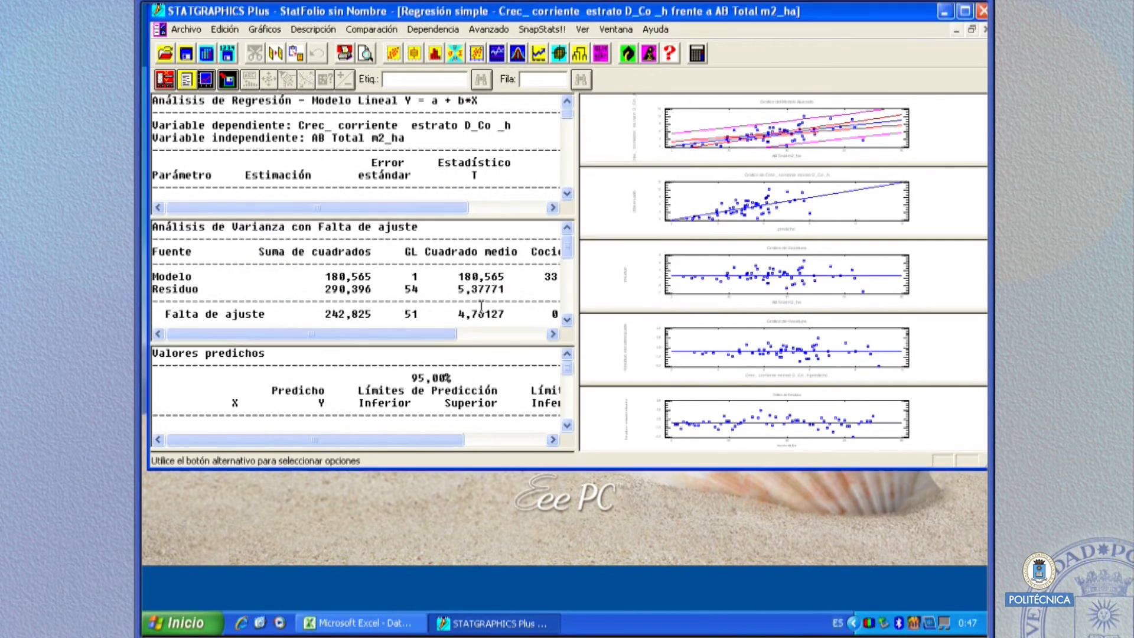
pyautogui.doubleClick(353, 381)
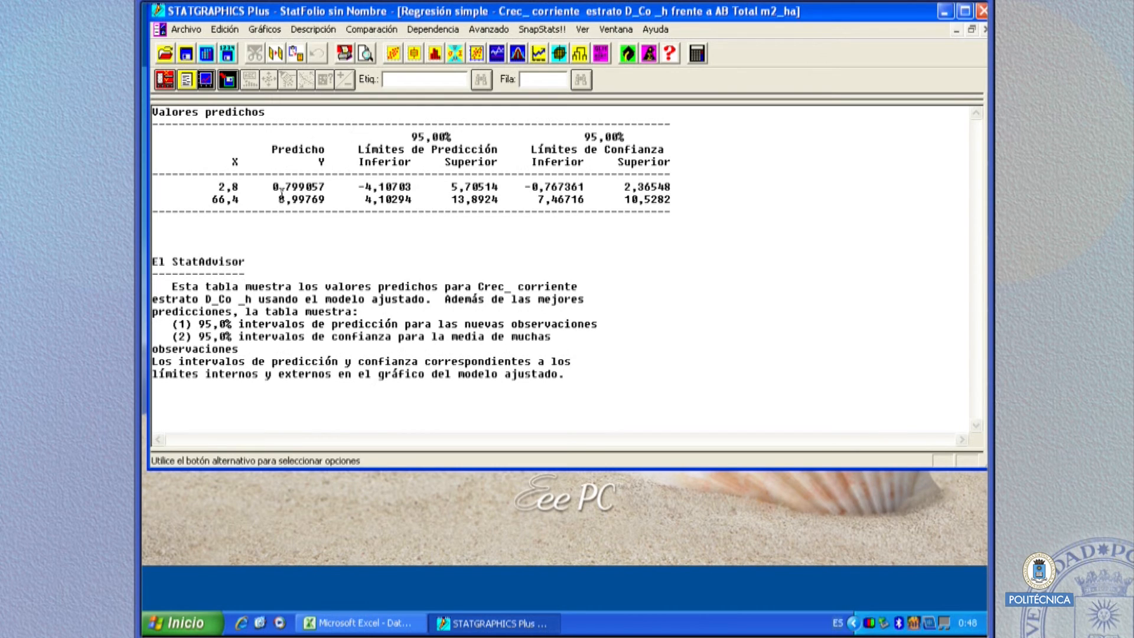
# - Add a prediction at X = 44 to the predicted values table and restore the multi-pane view
pyautogui.rightClick(356, 228)
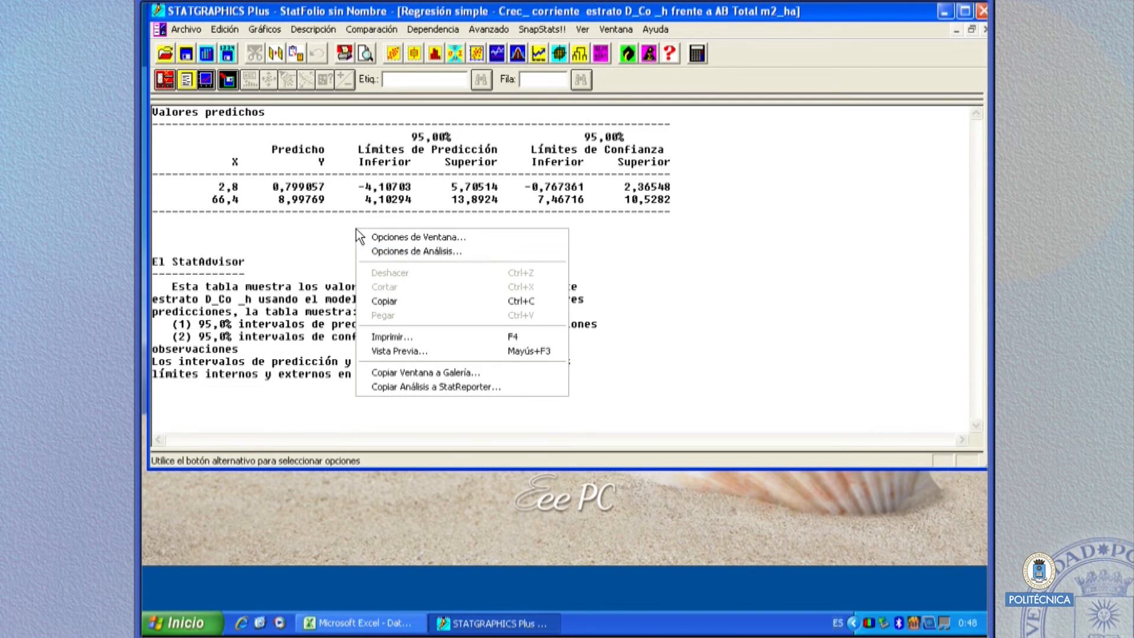
pyautogui.click(400, 236)
pyautogui.click(477, 273)
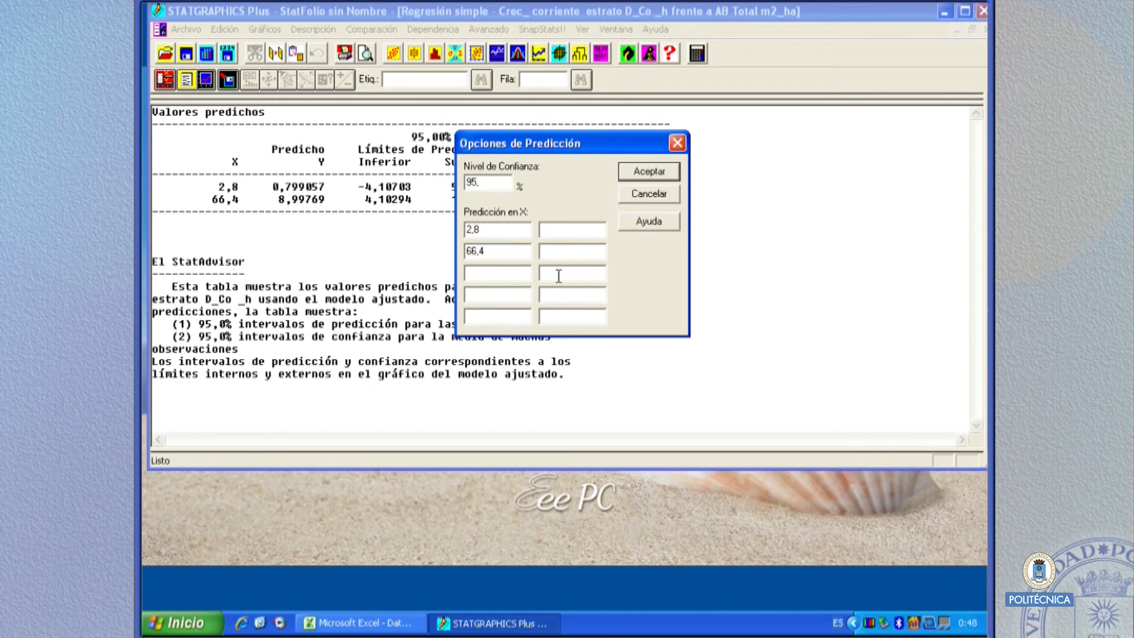
pyautogui.write('44')
pyautogui.click(661, 173)
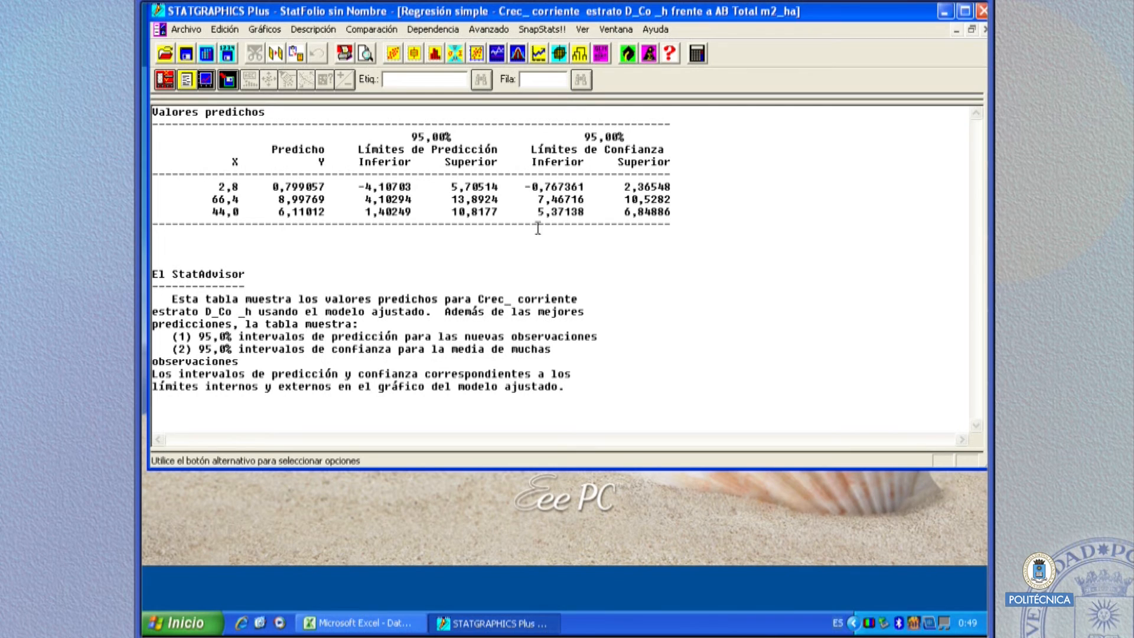
pyautogui.doubleClick(604, 288)
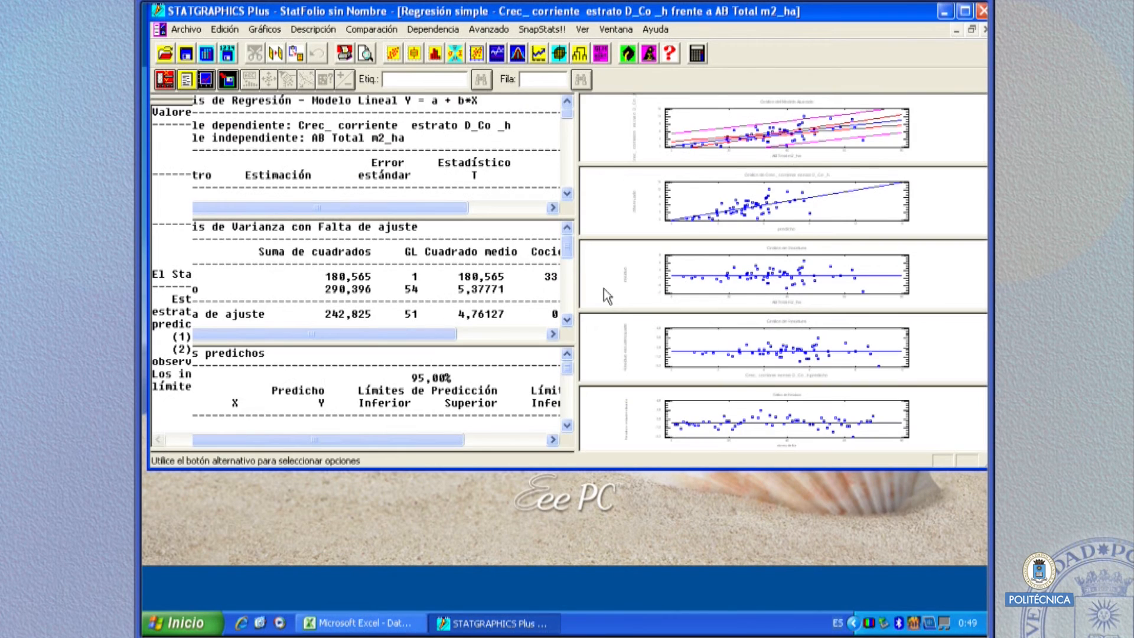
# - Examine the fitted model plot enlarged, and add the alternative models comparison table (Comparación de Modelos Alternativos) in enlarged view
pyautogui.doubleClick(824, 138)
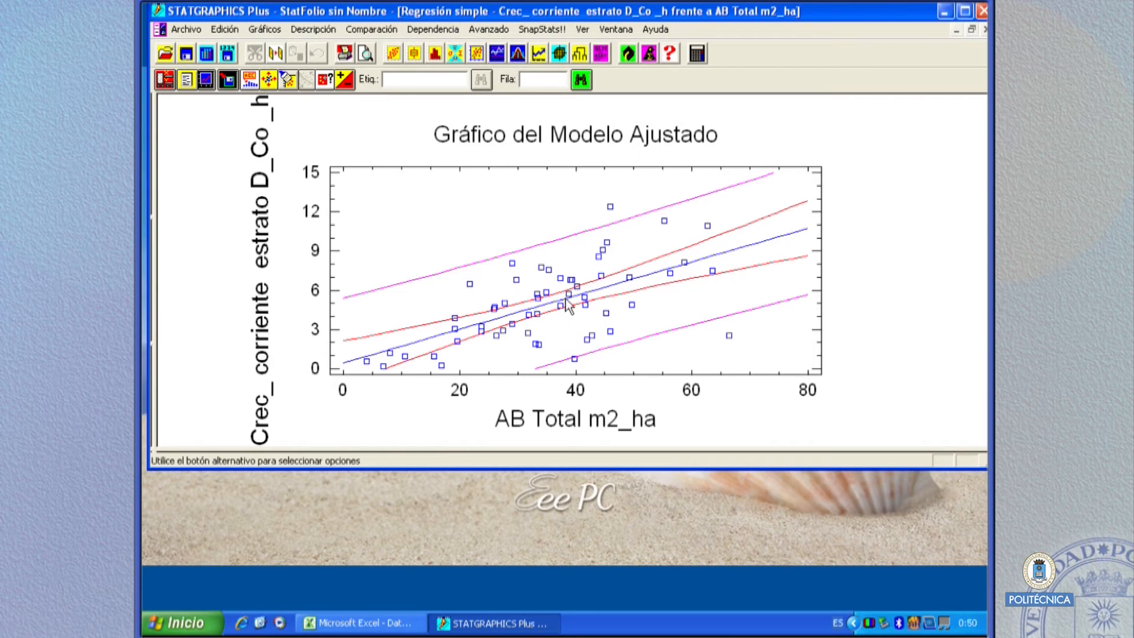
pyautogui.doubleClick(885, 246)
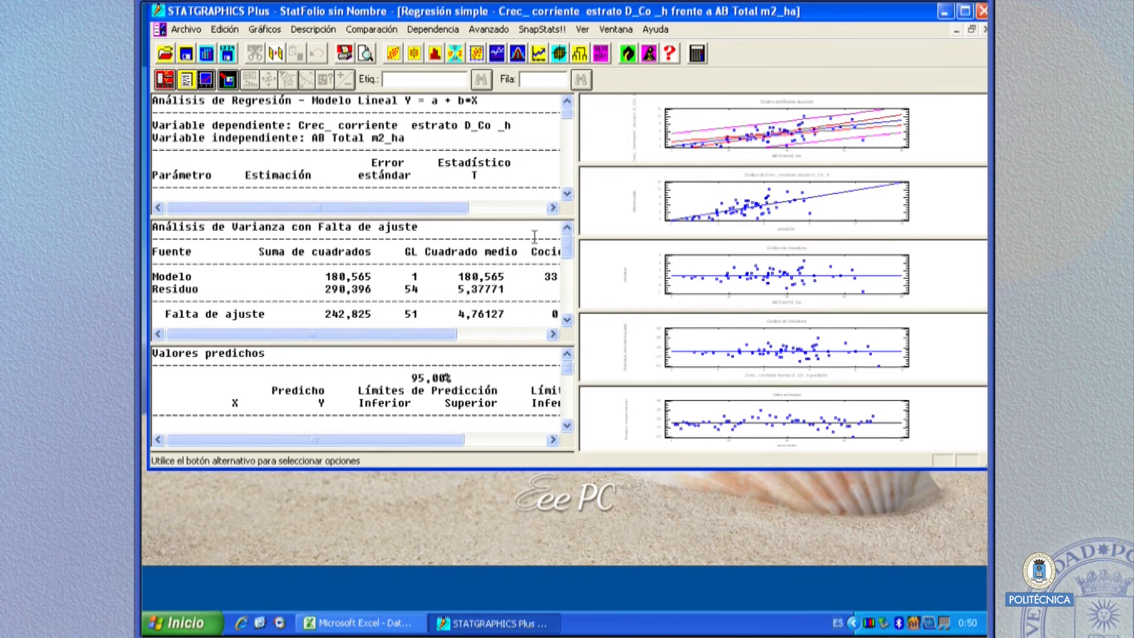
pyautogui.click(186, 84)
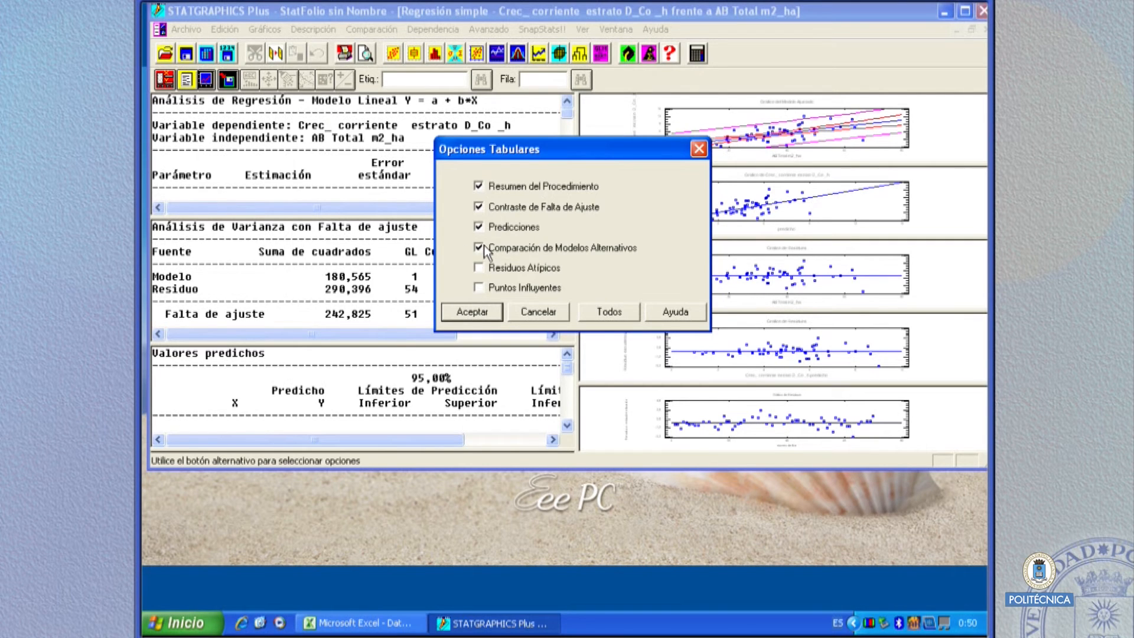
pyautogui.click(476, 311)
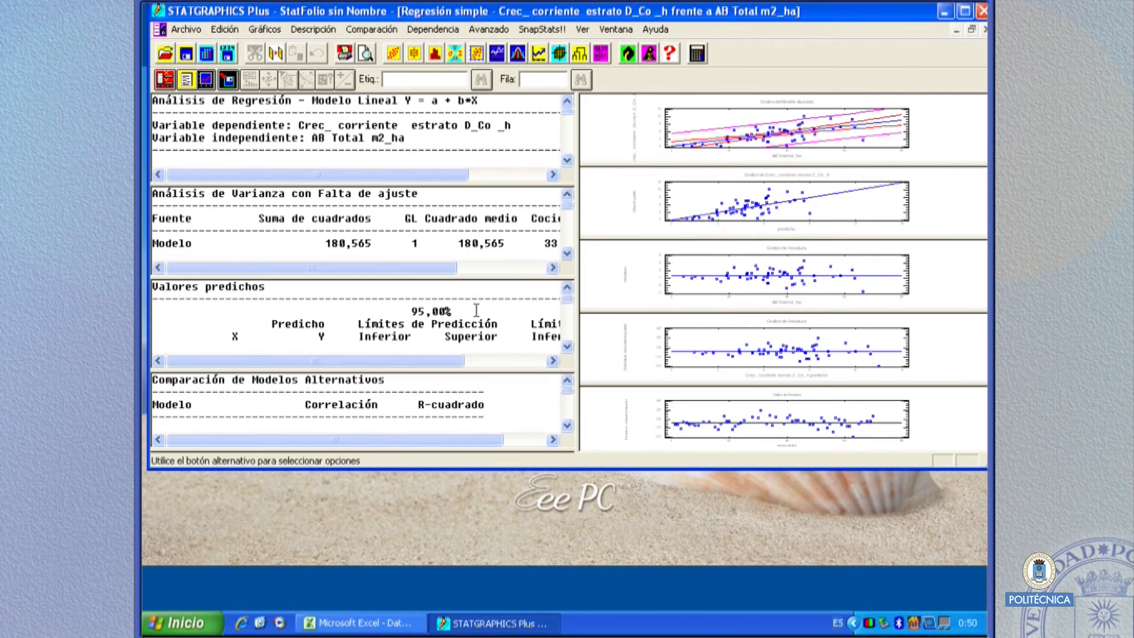
pyautogui.doubleClick(424, 402)
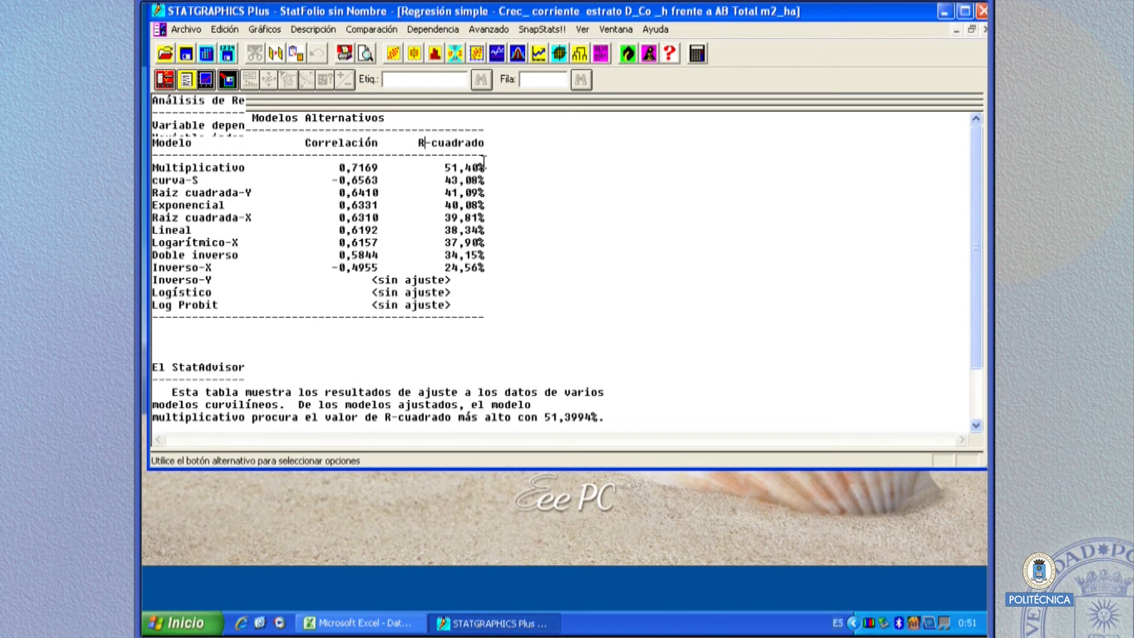
# - Change the simple regression's model type to Multiplicativo and restore the multi-pane view
pyautogui.rightClick(393, 160)
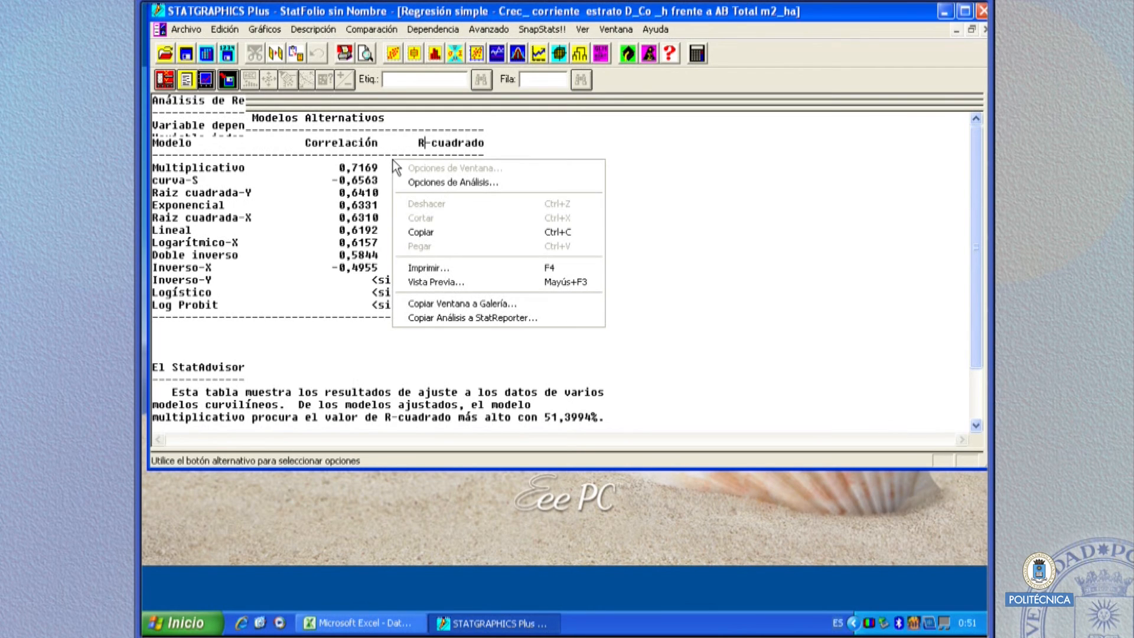
pyautogui.click(437, 183)
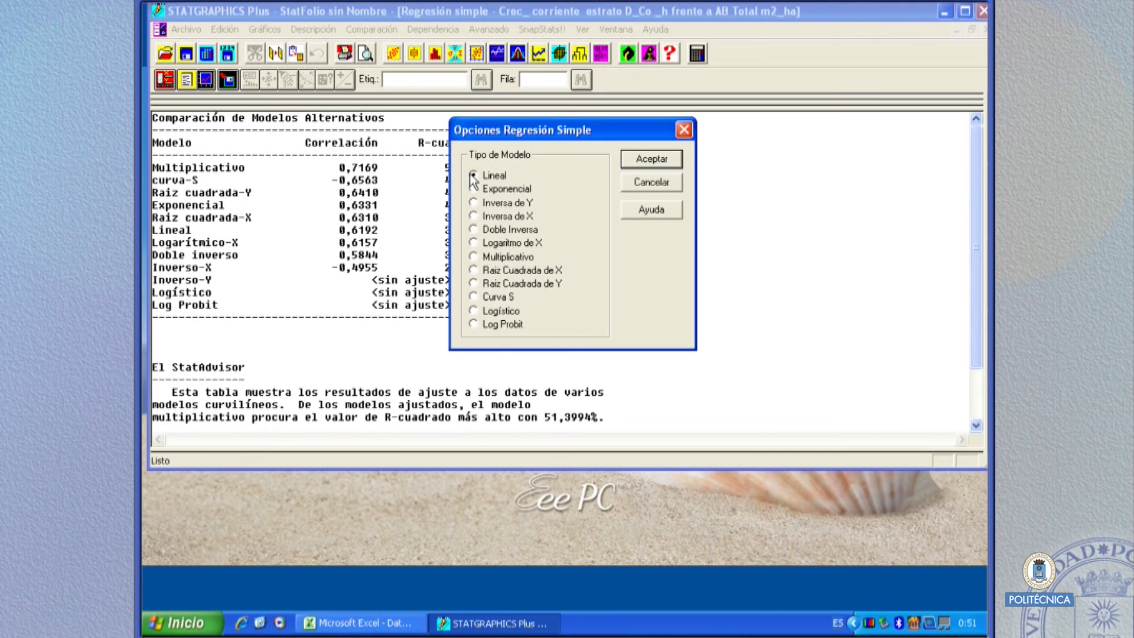
pyautogui.click(512, 261)
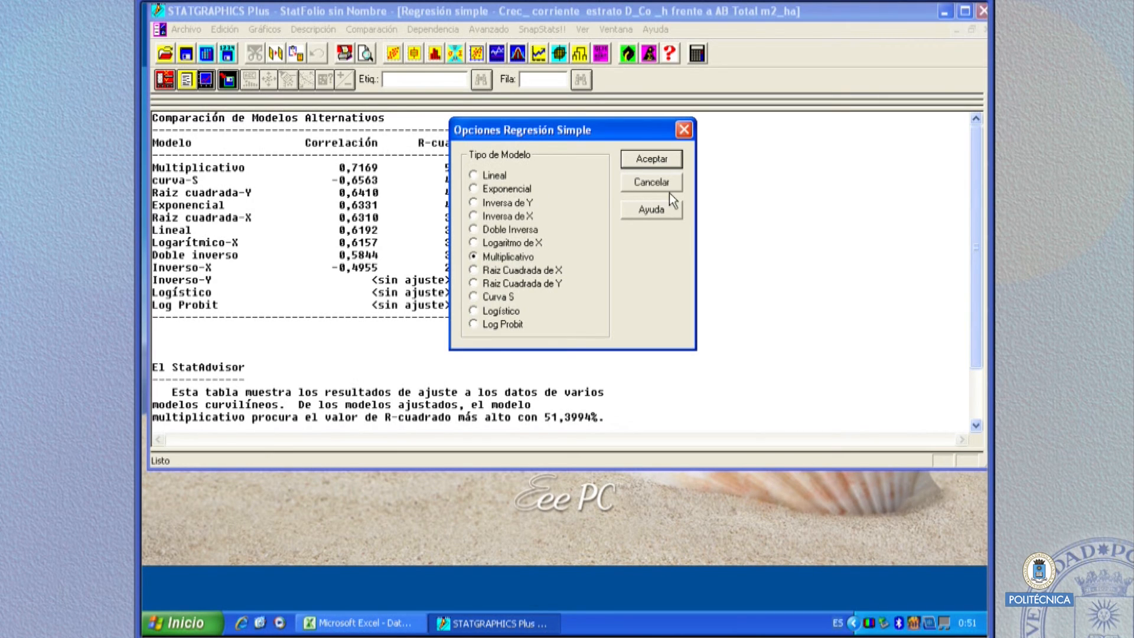
pyautogui.click(644, 159)
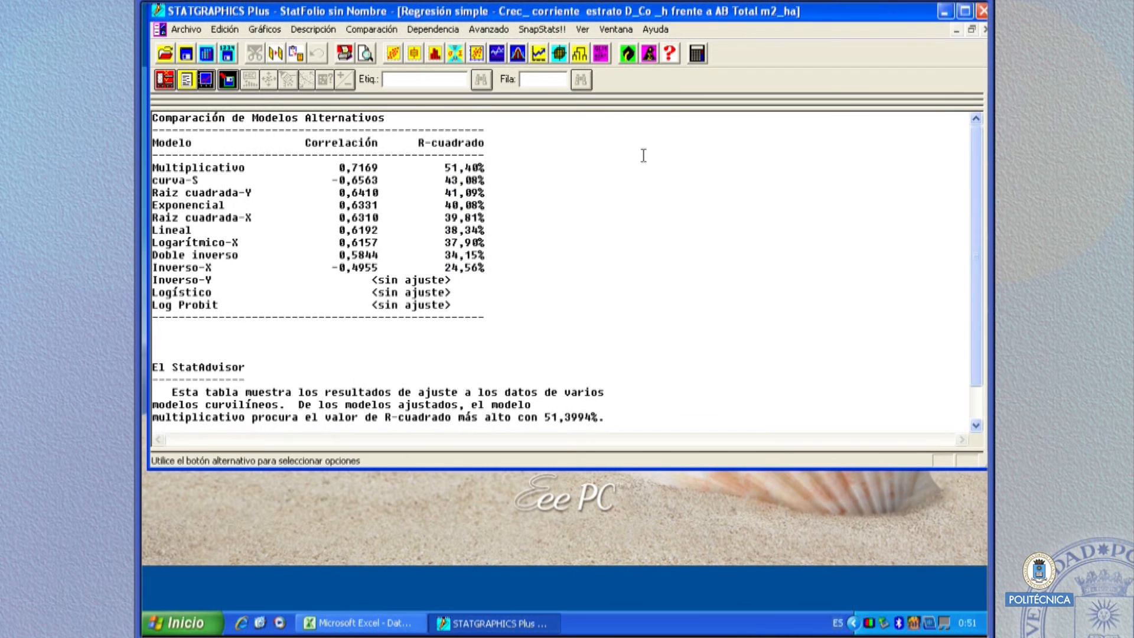
pyautogui.doubleClick(615, 185)
# - Examine the multiplicative model's enlarged regression summary down to its Durbin-Watson statistic, as well as its lack-of-fit variance table
pyautogui.doubleClick(446, 113)
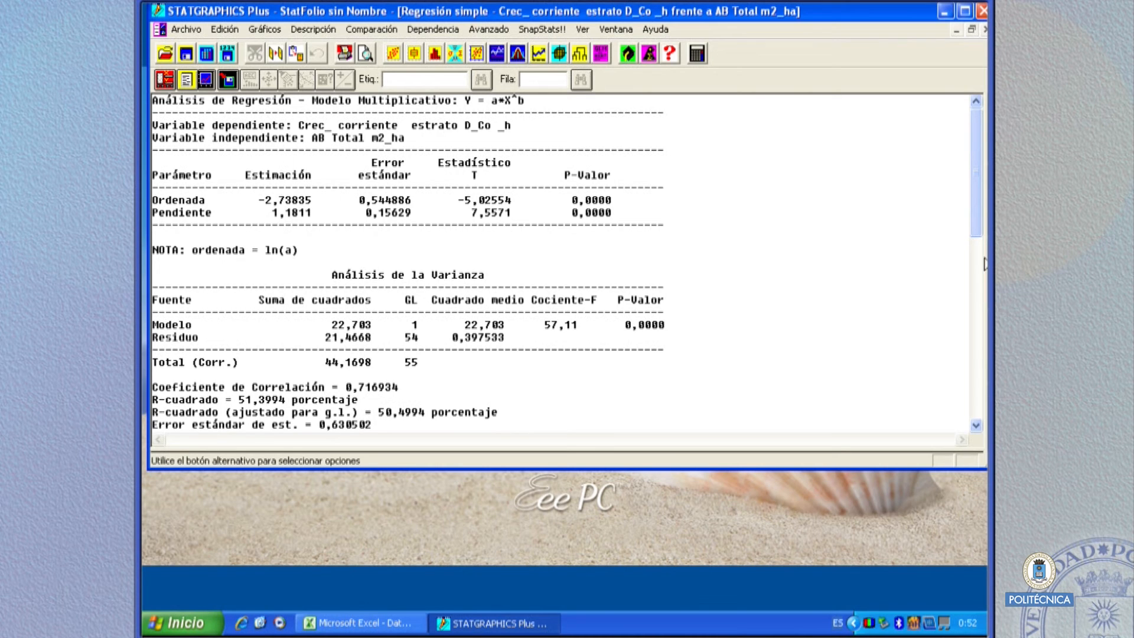
pyautogui.moveTo(975, 224); pyautogui.dragTo(973, 229)
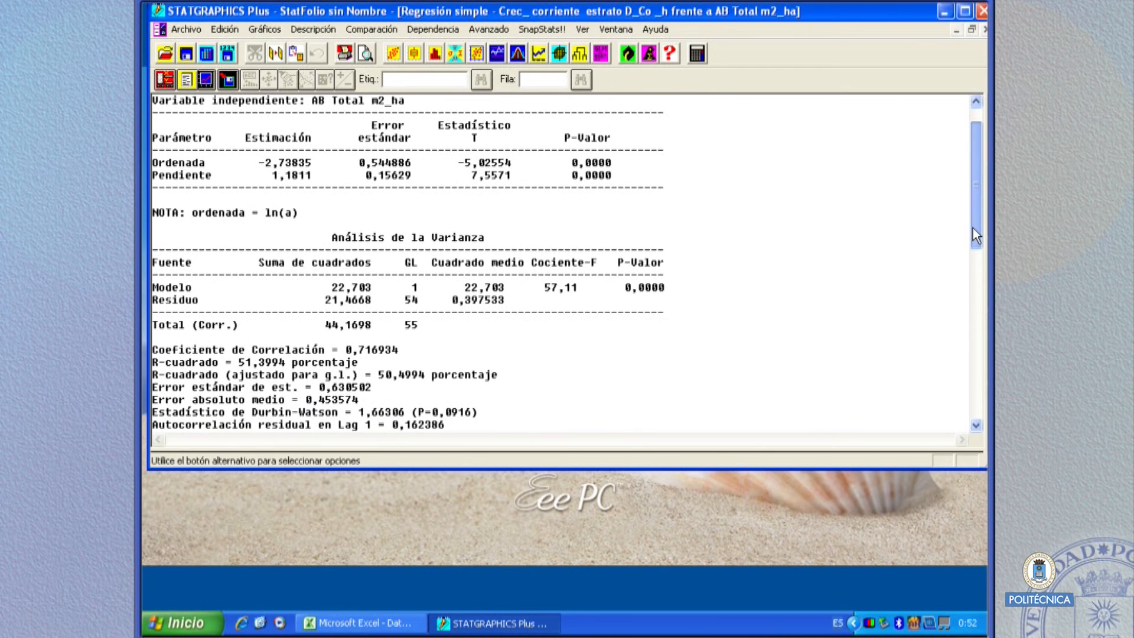
pyautogui.moveTo(973, 228); pyautogui.dragTo(973, 236)
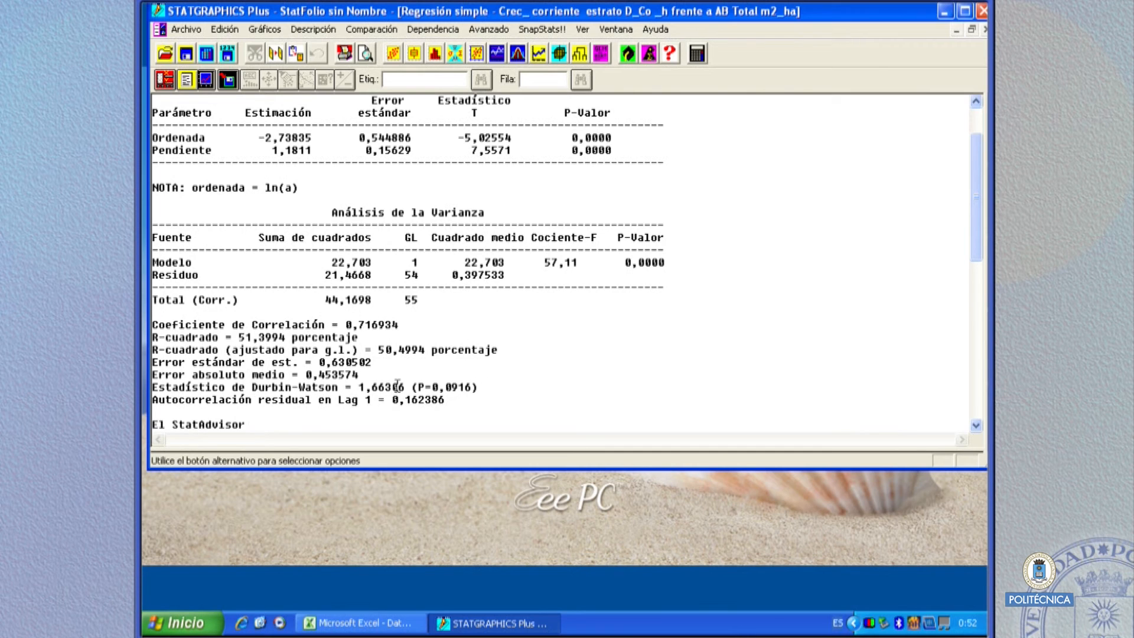
pyautogui.doubleClick(560, 370)
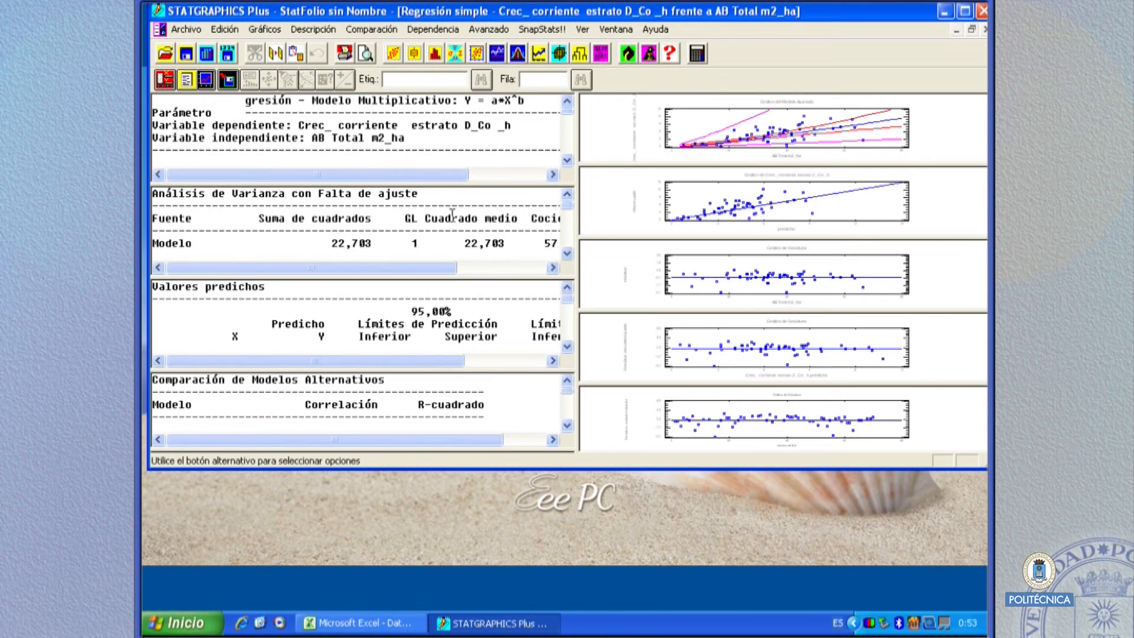
pyautogui.doubleClick(496, 229)
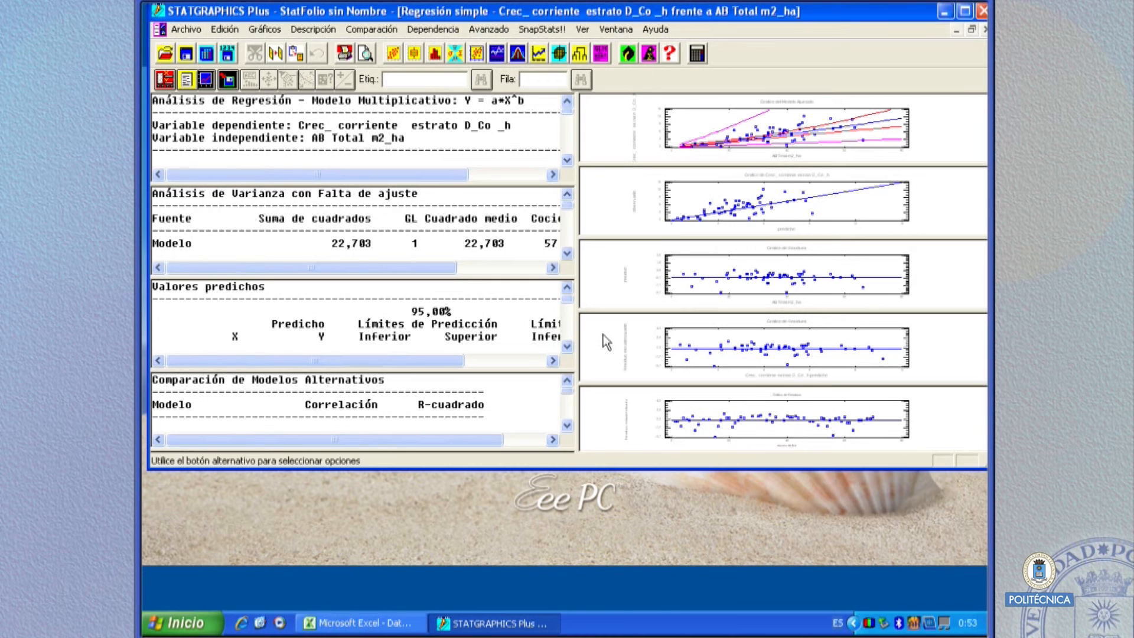
# - Save the multiplicative model's residuals to the data sheet as the variable residuosML
pyautogui.click(227, 79)
pyautogui.moveTo(668, 235); pyautogui.dragTo(644, 235)
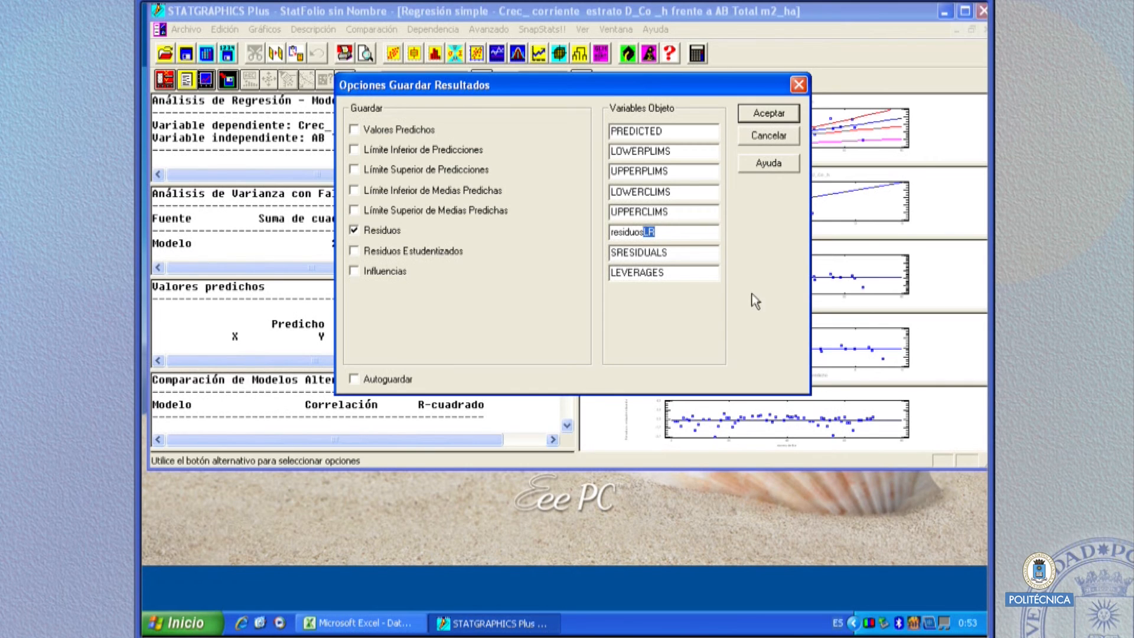
pyautogui.write('ML')
pyautogui.click(778, 115)
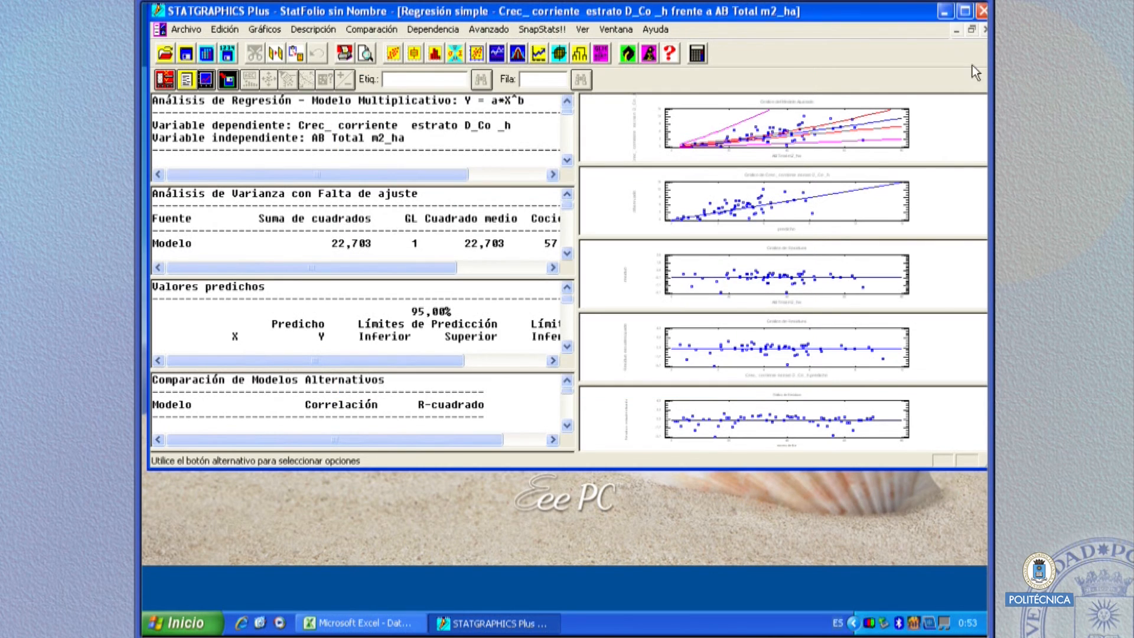
# - Minimize the regression, sample comparison and residual distribution windows to inspect the residuosML column in the Datos ejemplo.sf3 data sheet
pyautogui.click(958, 31)
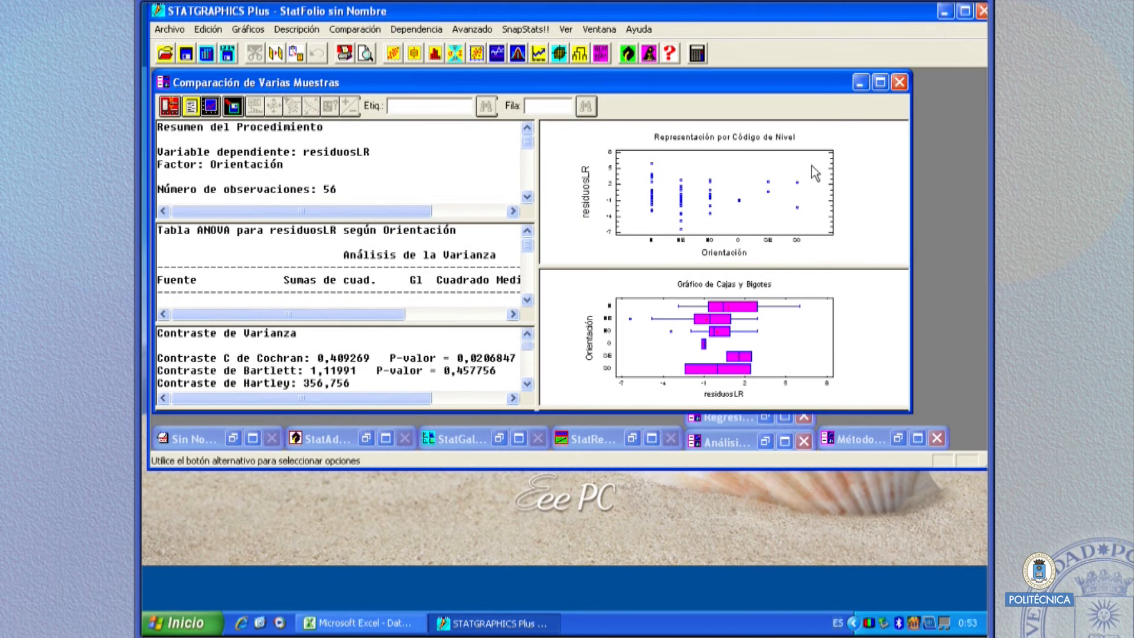
pyautogui.click(859, 85)
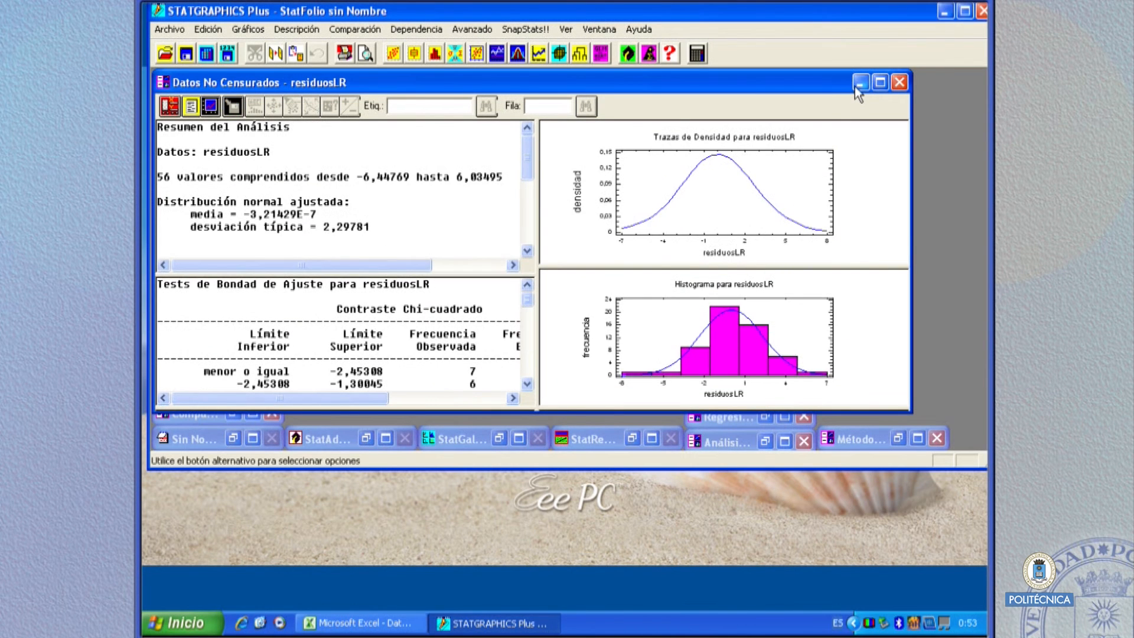
pyautogui.click(859, 84)
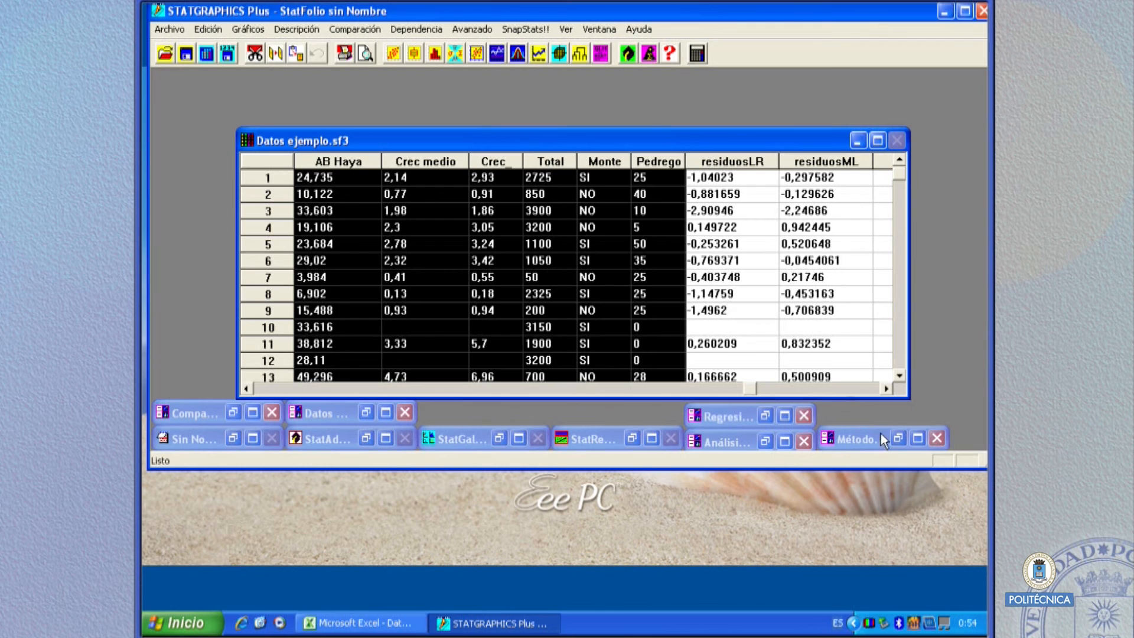
pyautogui.click(886, 388)
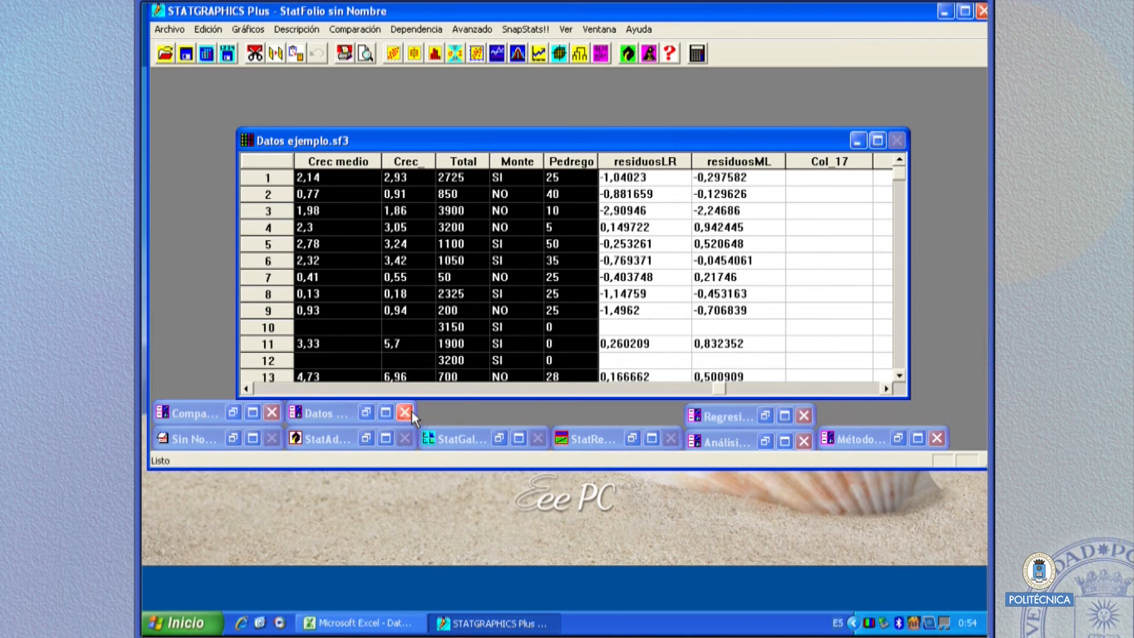
# - Maximize the simple regression window, examine the multiplicative model's enlarged fitted plot, and restore the multi-pane view
pyautogui.click(786, 416)
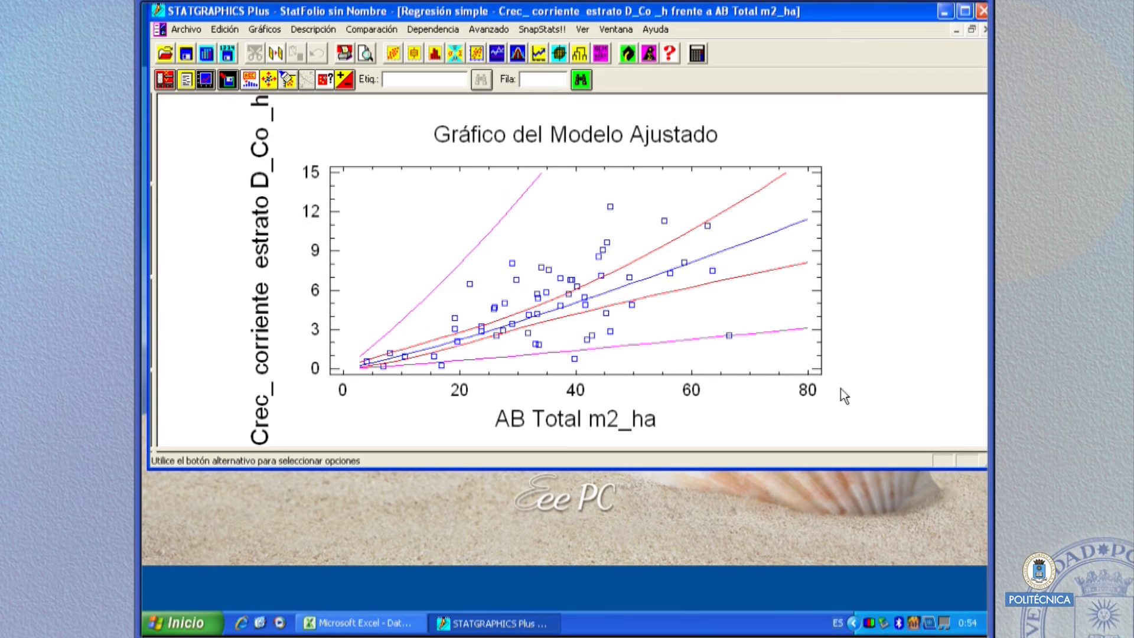
pyautogui.doubleClick(914, 282)
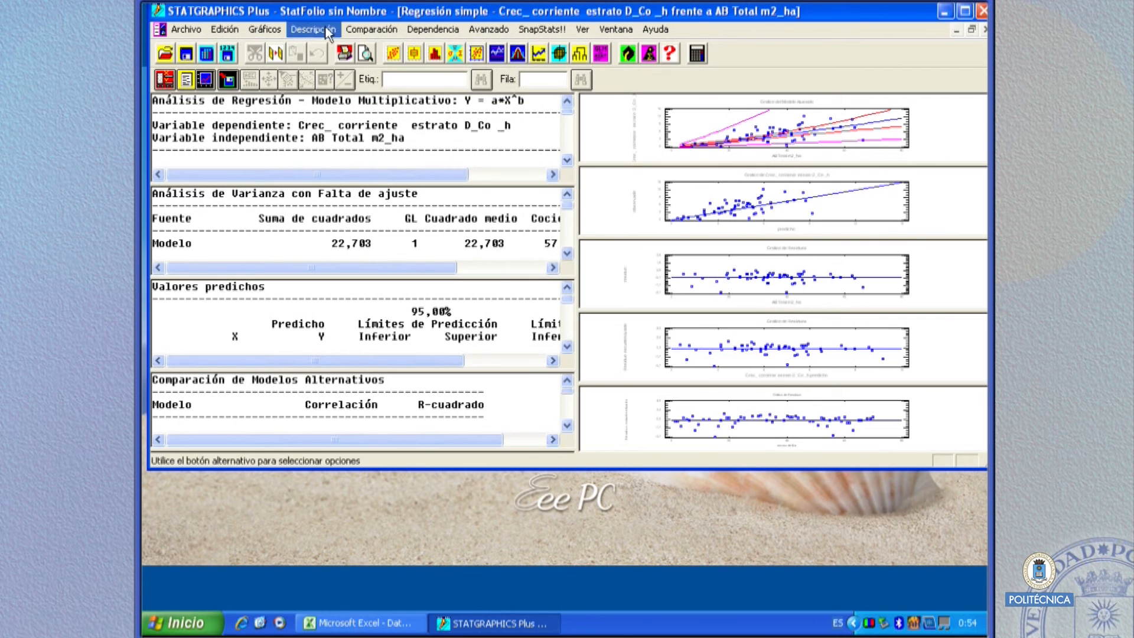
# - Run a polynomial regression with Crec_ corriente estrato D_Co _h as Y and AB Total m2_ha as X
pyautogui.click(430, 30)
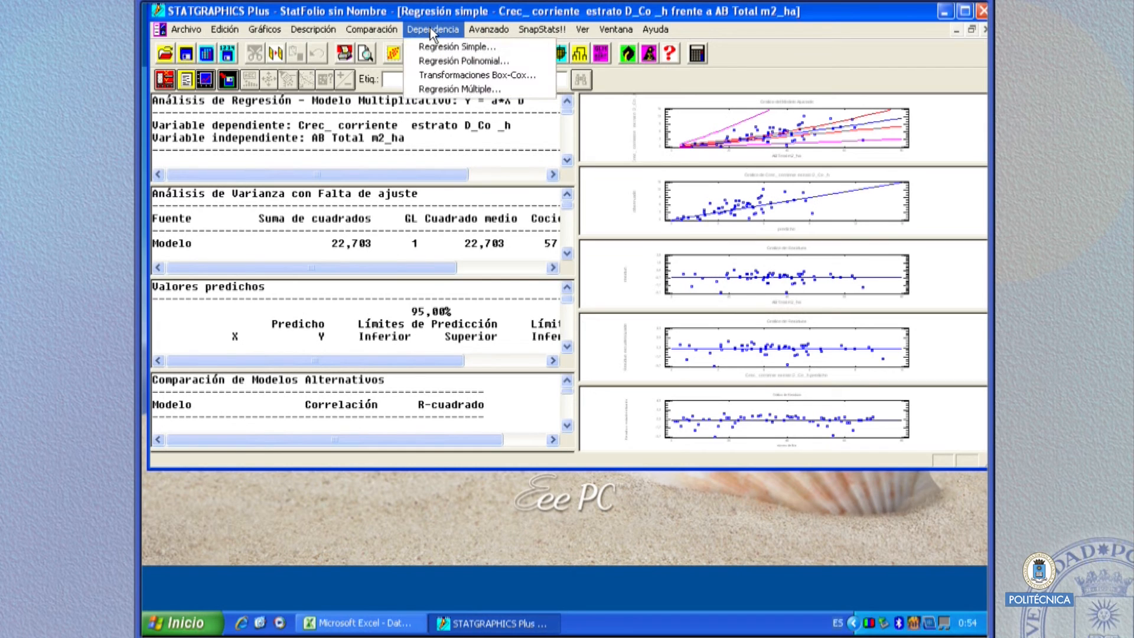
pyautogui.click(430, 60)
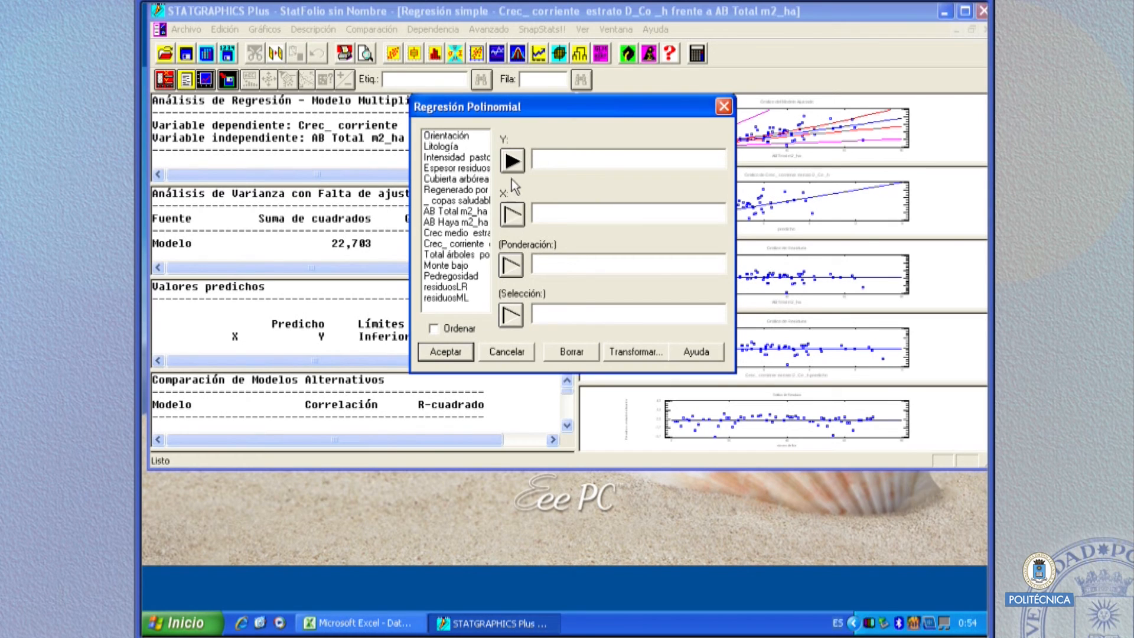
pyautogui.click(455, 246)
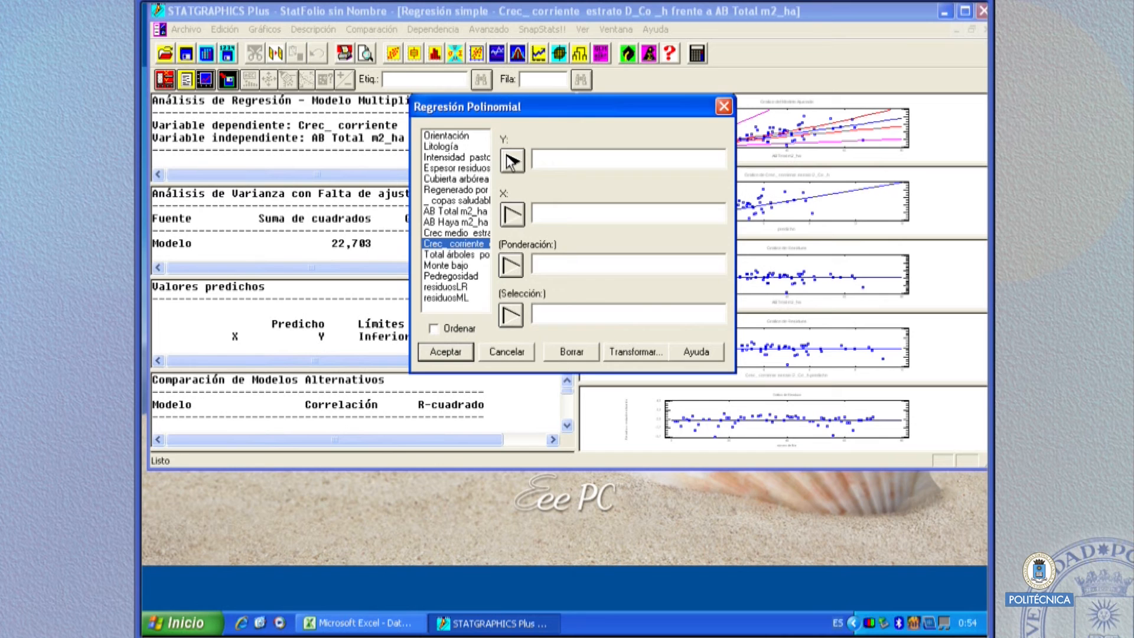
pyautogui.click(510, 159)
pyautogui.click(469, 212)
pyautogui.click(512, 214)
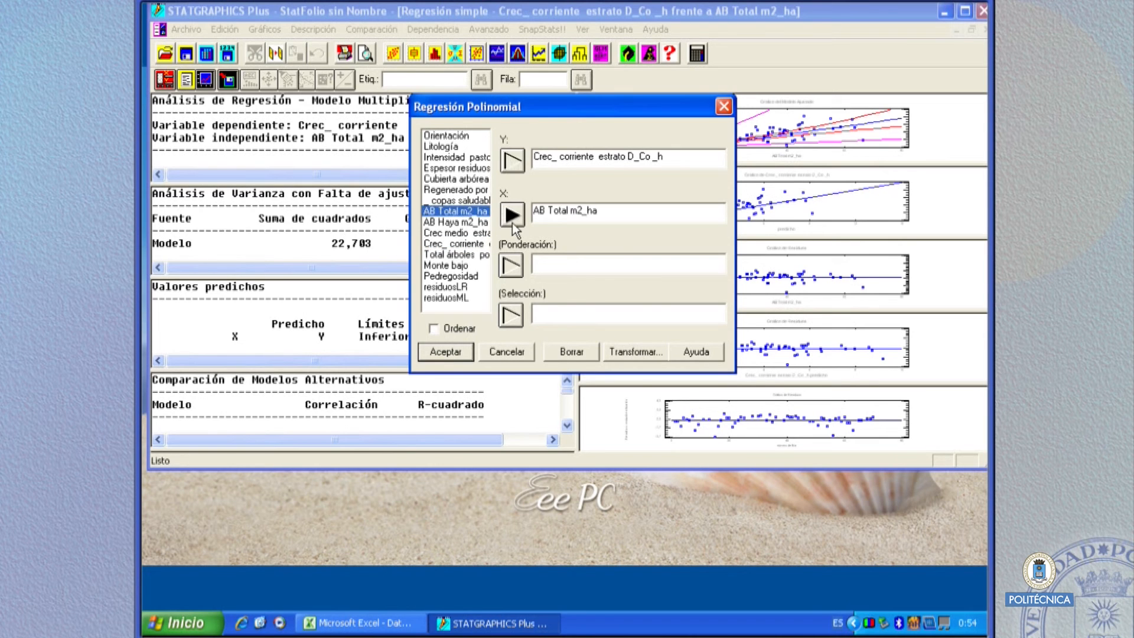
pyautogui.click(447, 352)
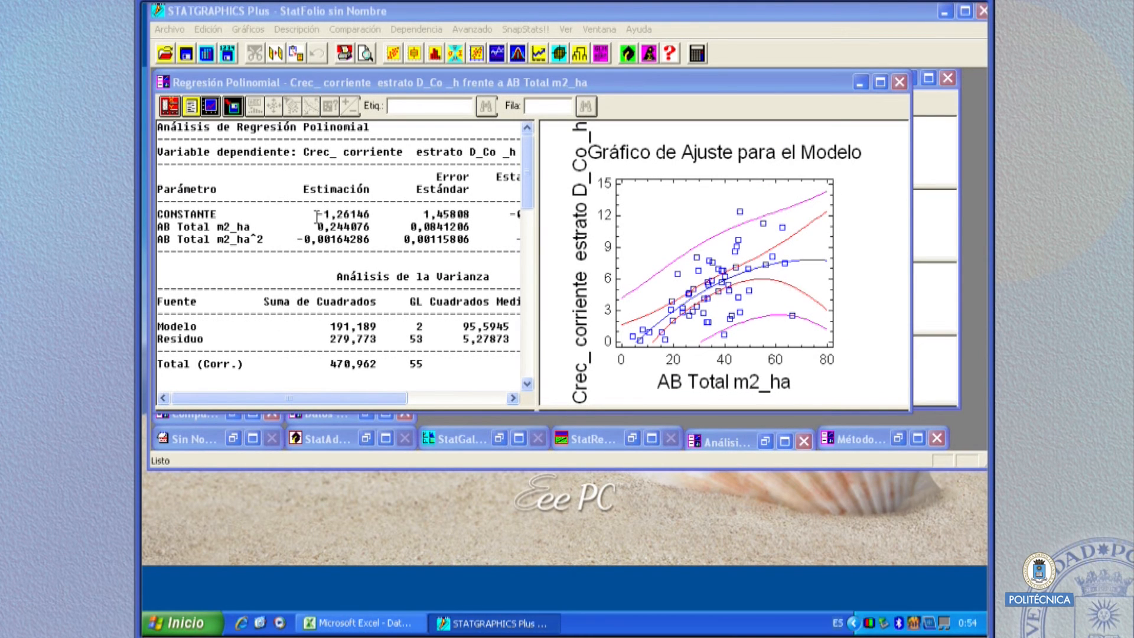
# - Enlarge the polynomial regression summary and examine its coefficients, variance analysis, fit statistics and StatAdvisor interpretation
pyautogui.doubleClick(275, 238)
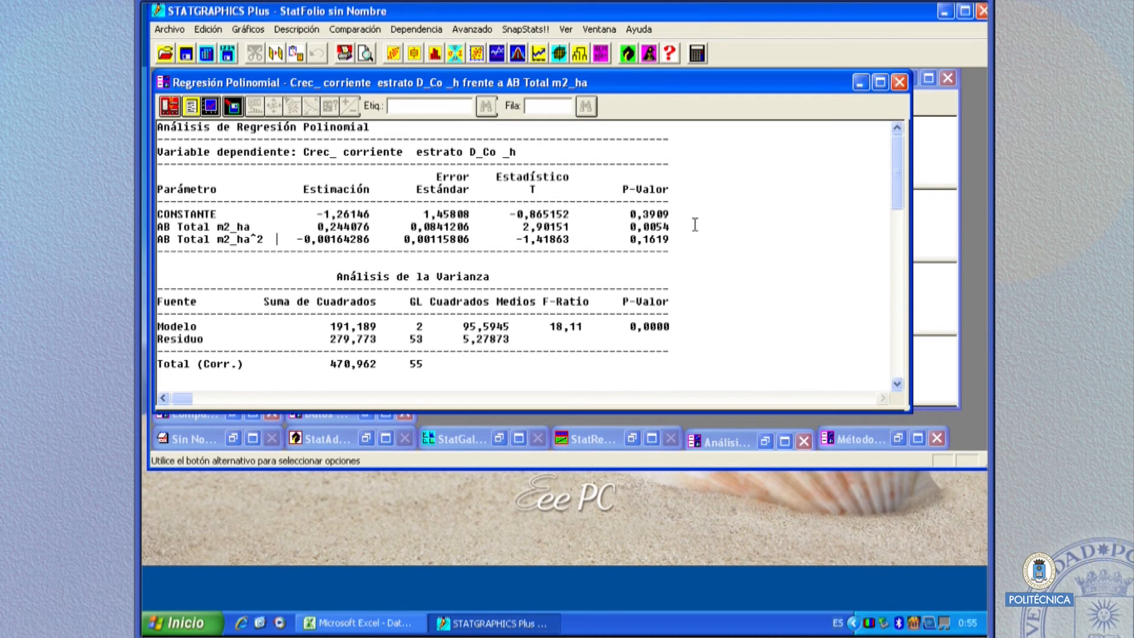
pyautogui.scroll(-1, 695, 224)
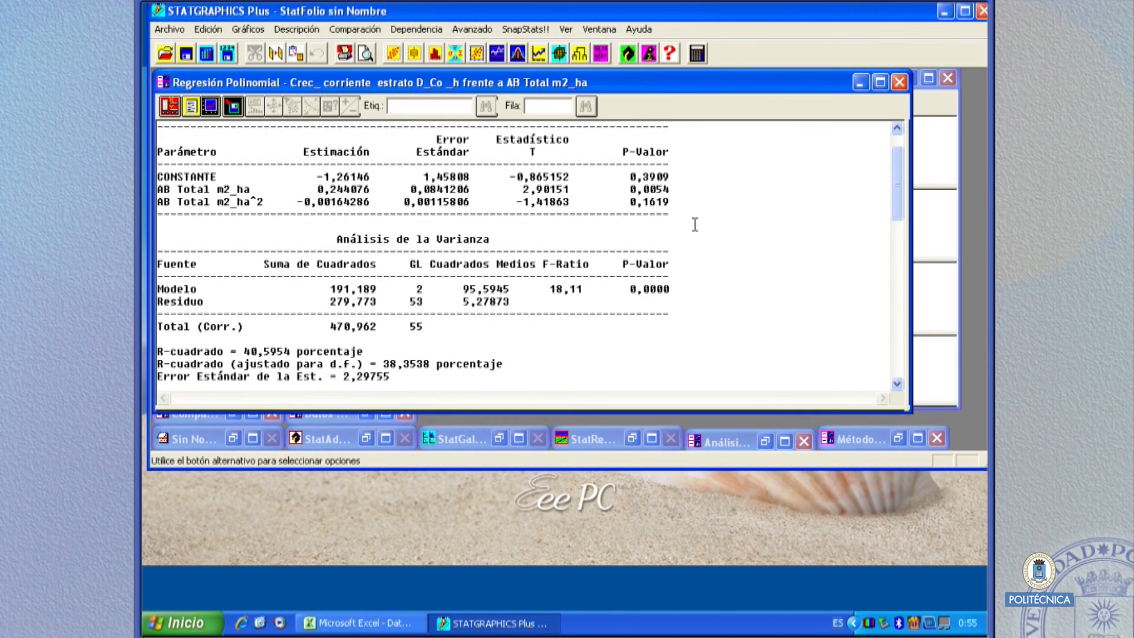
pyautogui.scroll(-2, 695, 224)
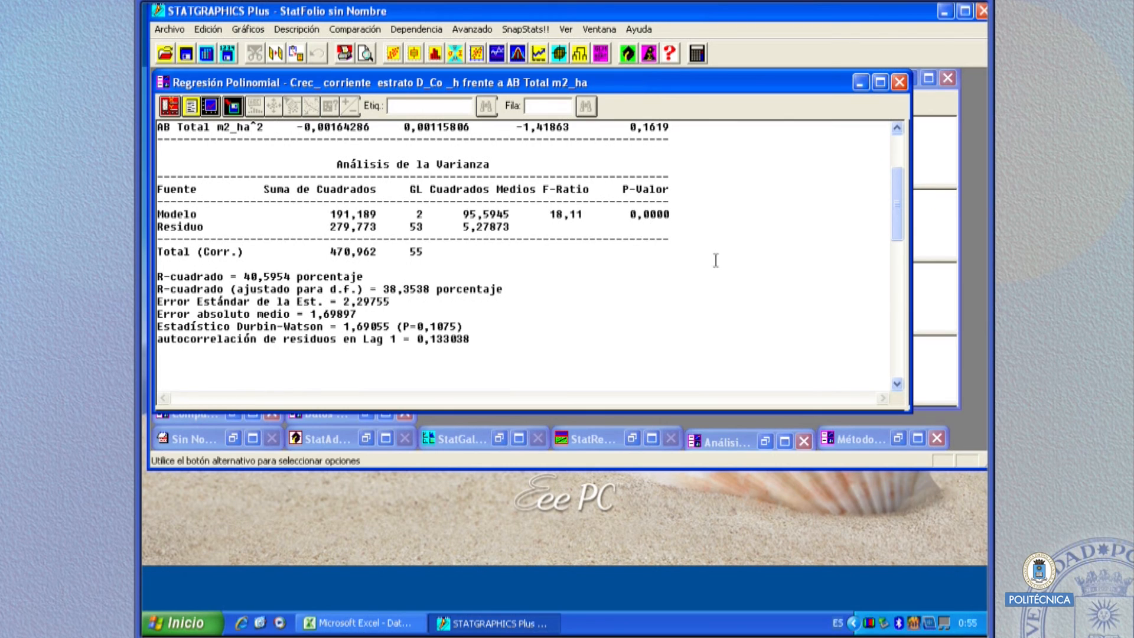
pyautogui.scroll(-2, 715, 260)
pyautogui.scroll(-3, 716, 260)
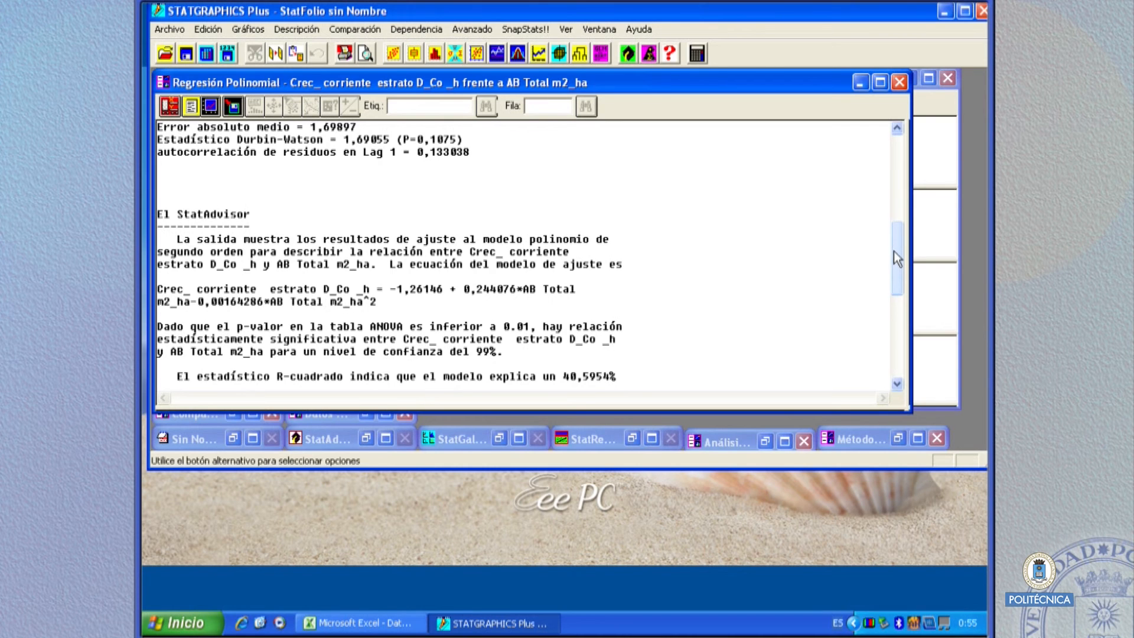
pyautogui.moveTo(894, 250); pyautogui.dragTo(895, 253)
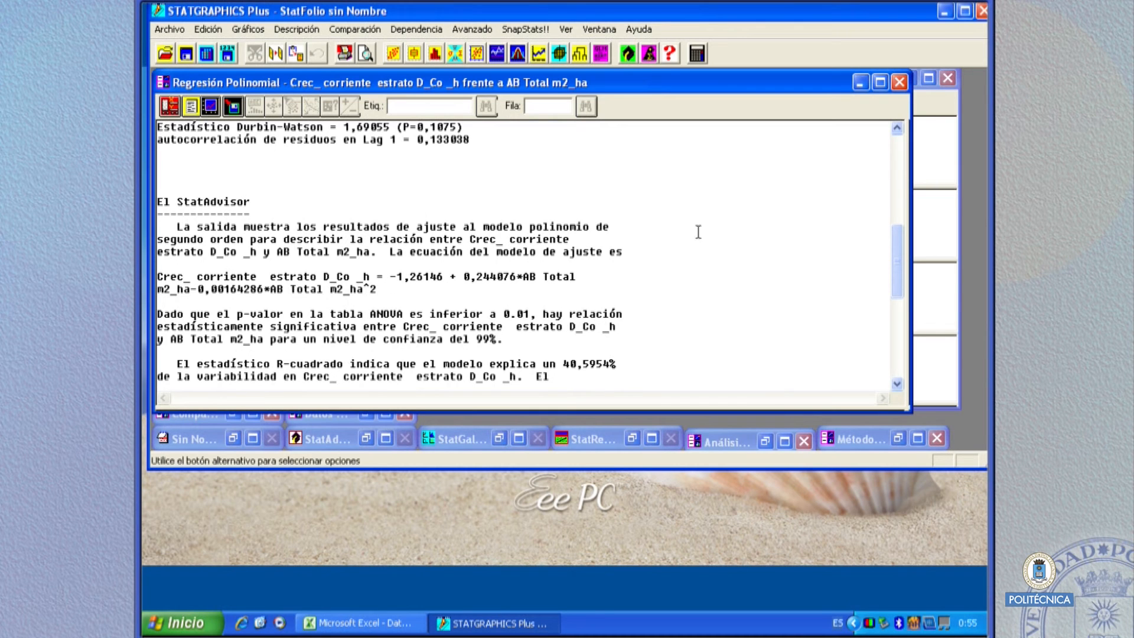
pyautogui.scroll(2, 695, 232)
pyautogui.scroll(6, 696, 231)
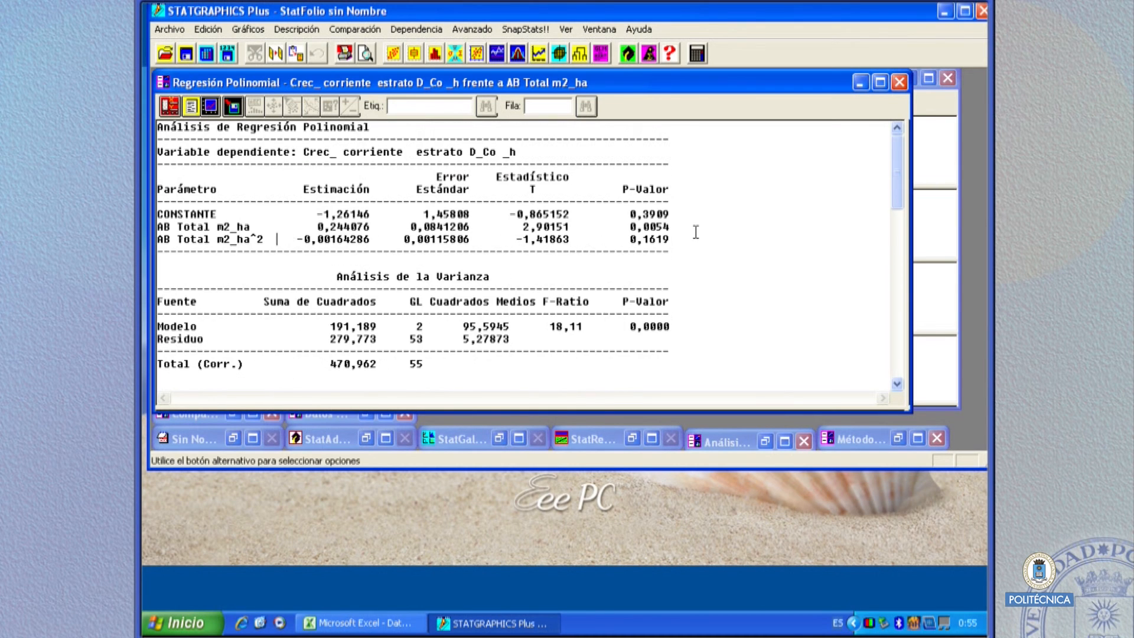
# - Set the polynomial regression's order to 3
pyautogui.rightClick(603, 202)
pyautogui.click(643, 222)
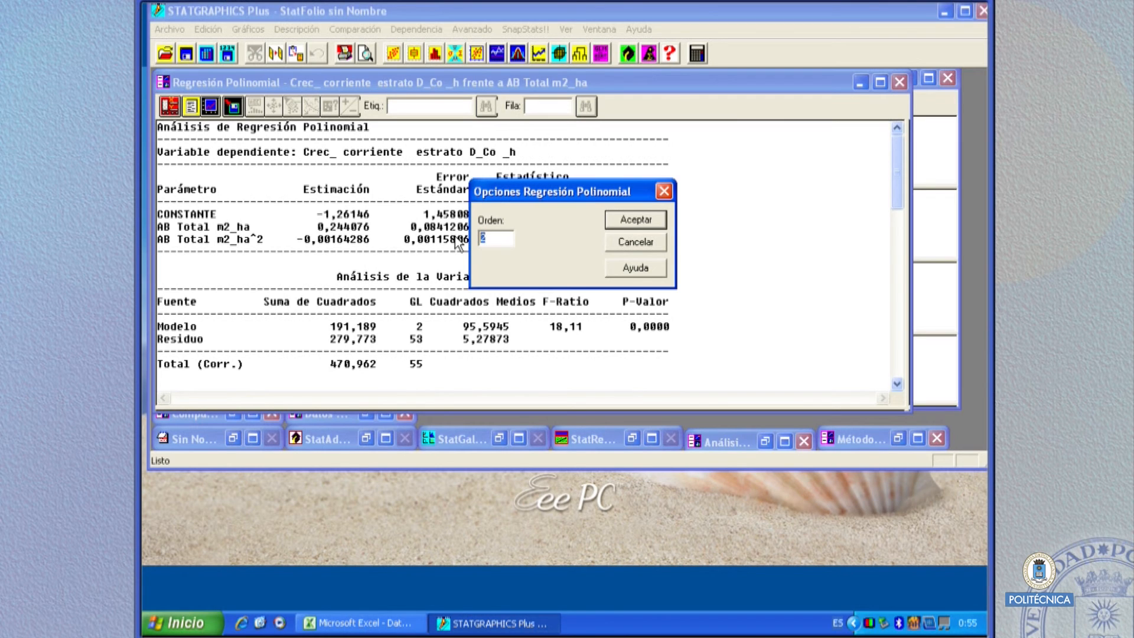
pyautogui.write('3')
pyautogui.click(648, 223)
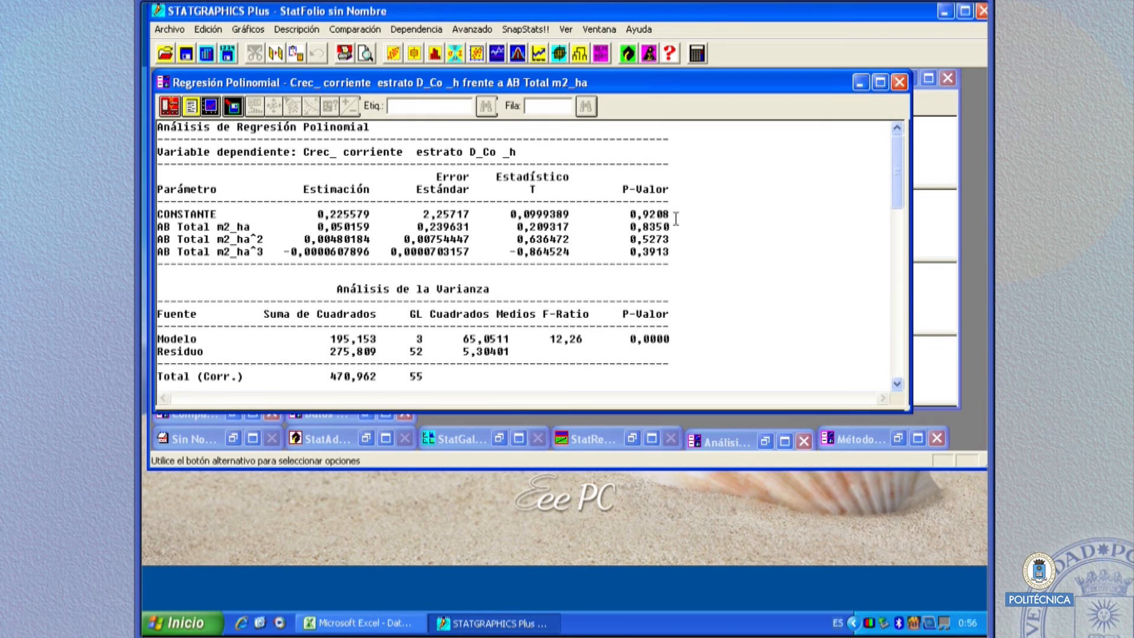
# - Restore the polynomial regression's multi-pane view, examine the third-order fitted plot, and delete this analysis
pyautogui.doubleClick(715, 220)
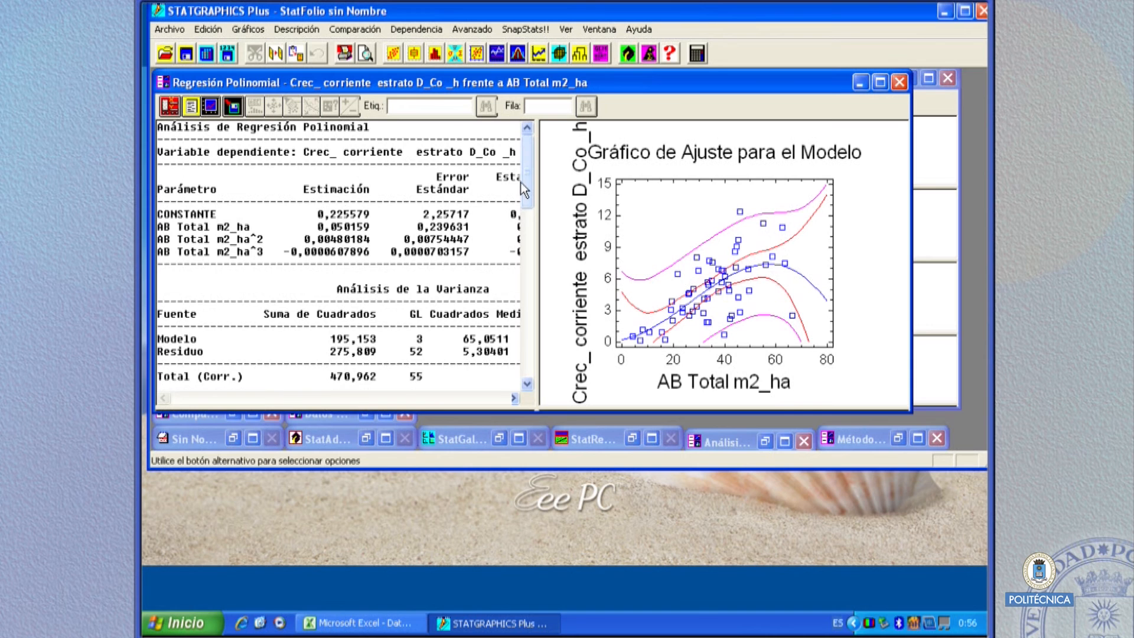
pyautogui.moveTo(526, 185); pyautogui.dragTo(528, 162)
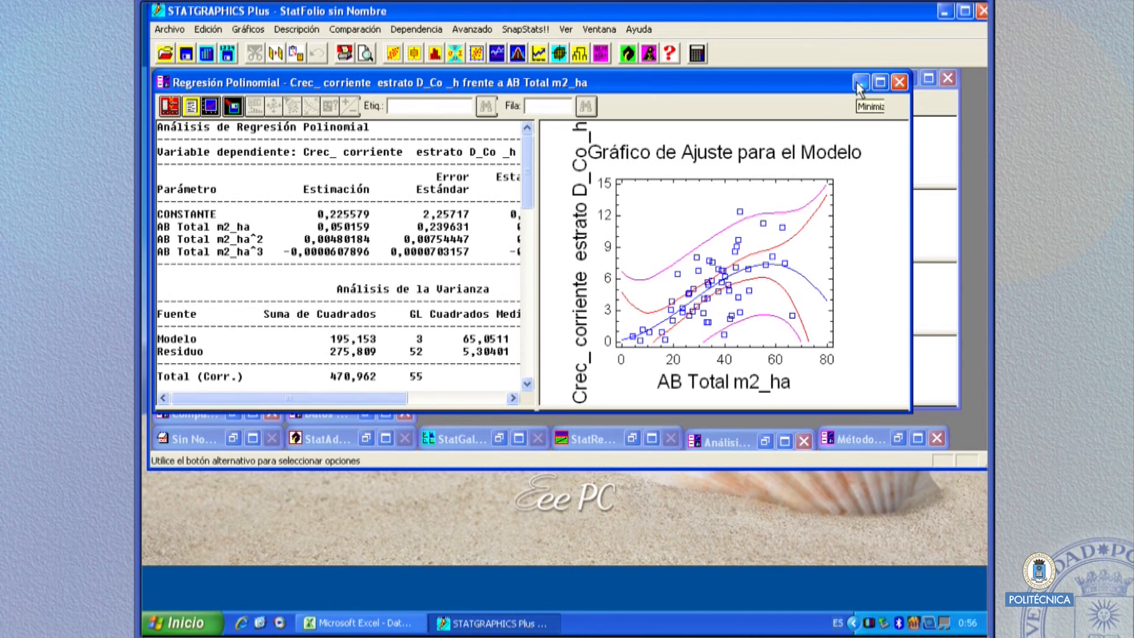
pyautogui.click(899, 82)
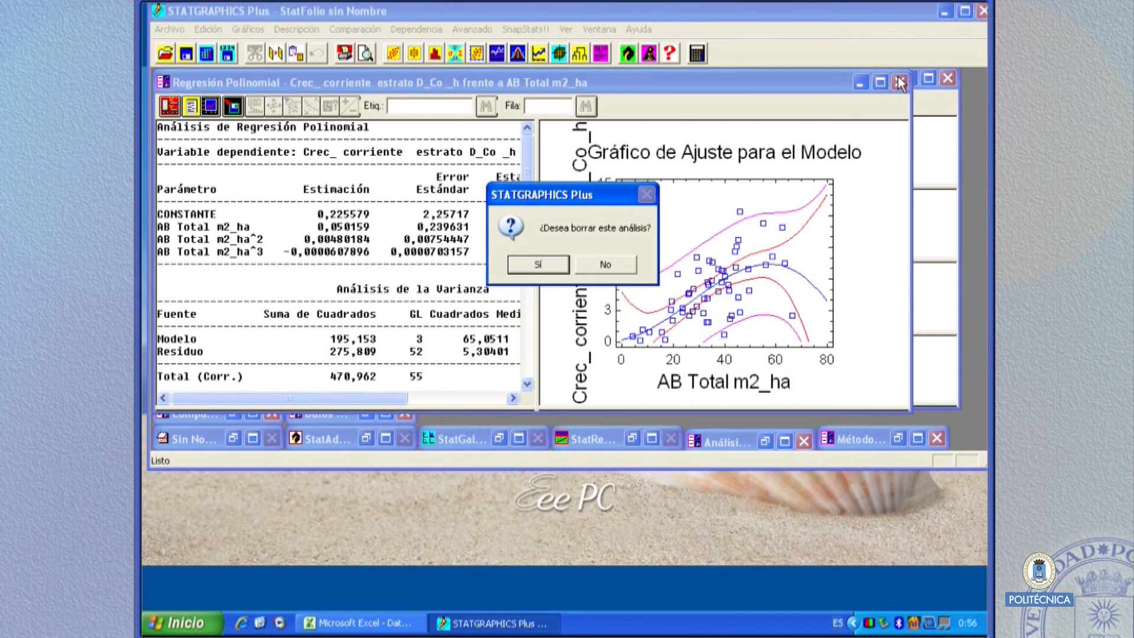
pyautogui.click(538, 267)
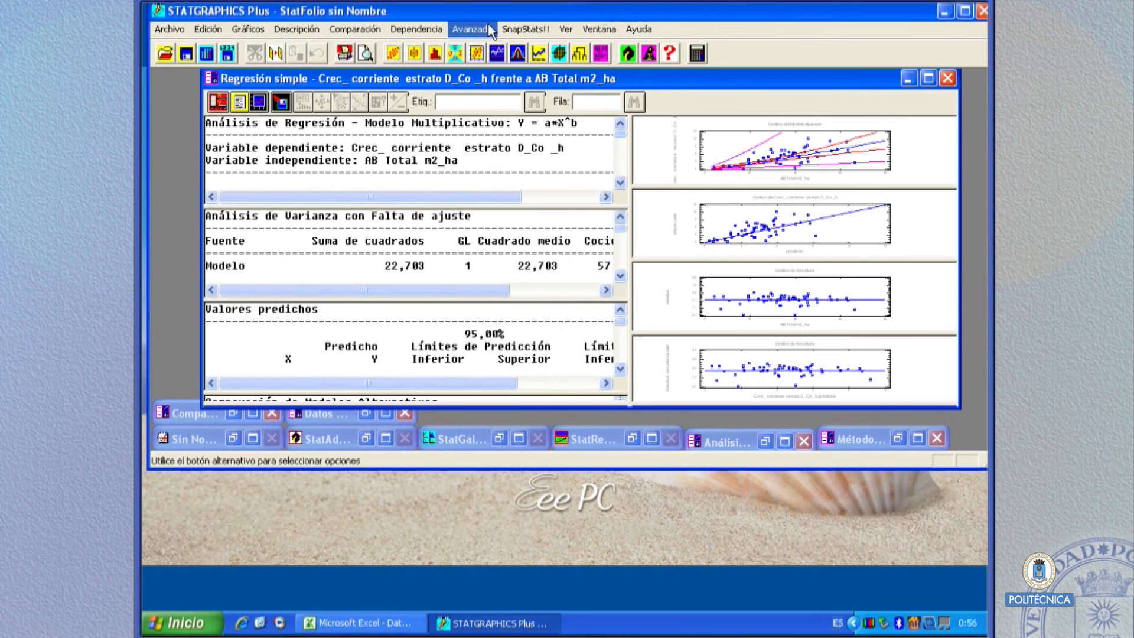
# - Run a multiple regression with Crec_ corriente estrato D_Co _h as dependent variable and Cubierta arbórea _%_ and AB Total m2_ha as independent variables
pyautogui.click(426, 30)
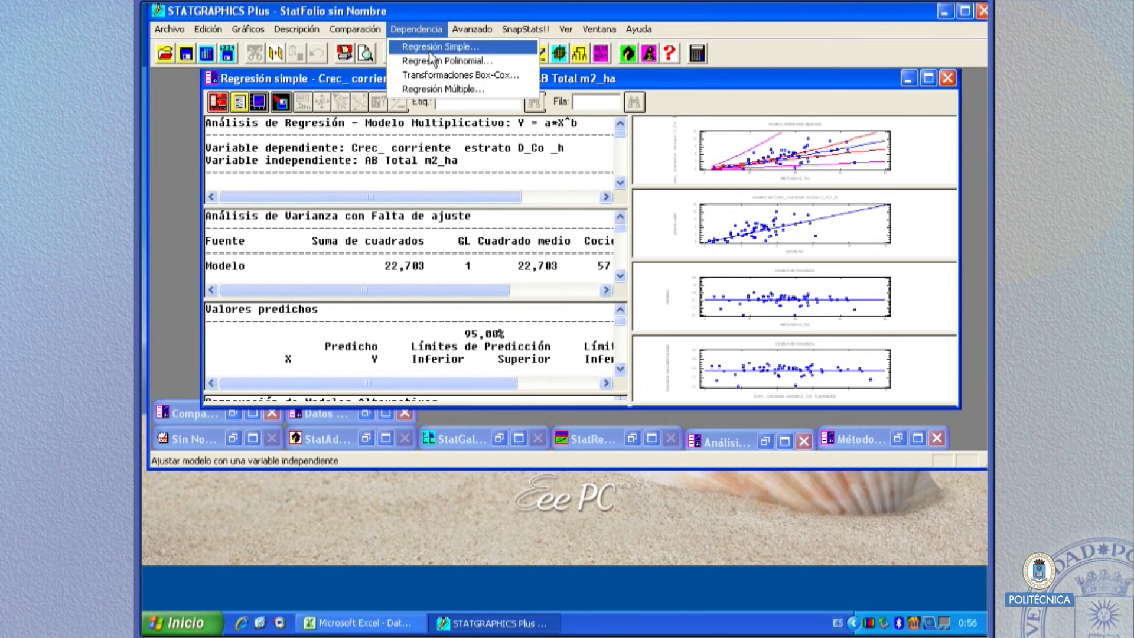
pyautogui.click(430, 90)
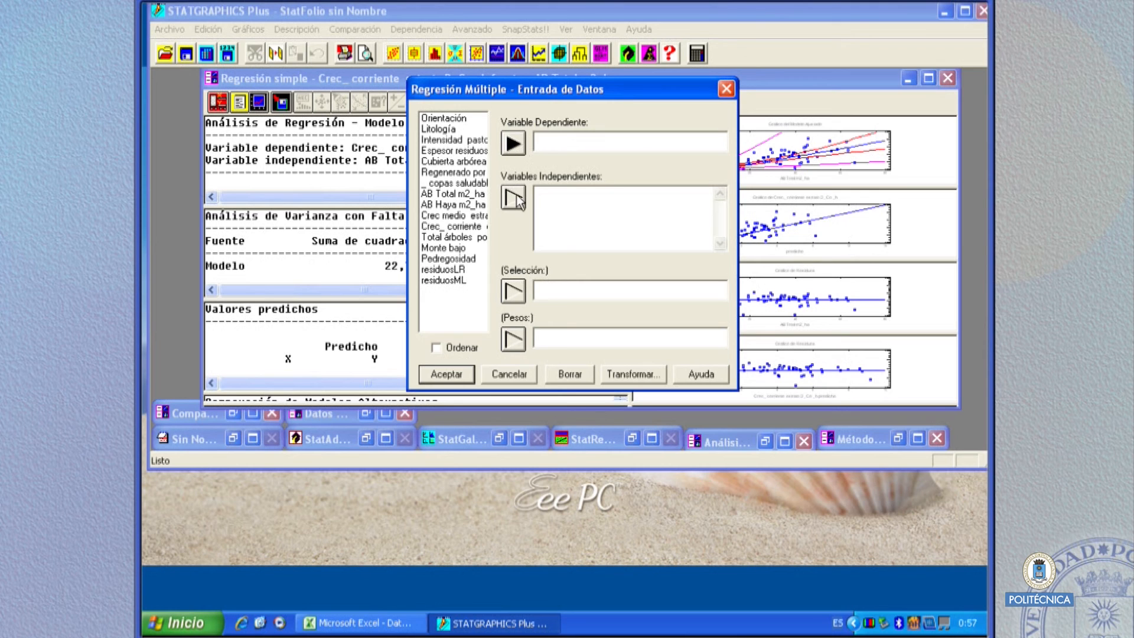
pyautogui.click(462, 228)
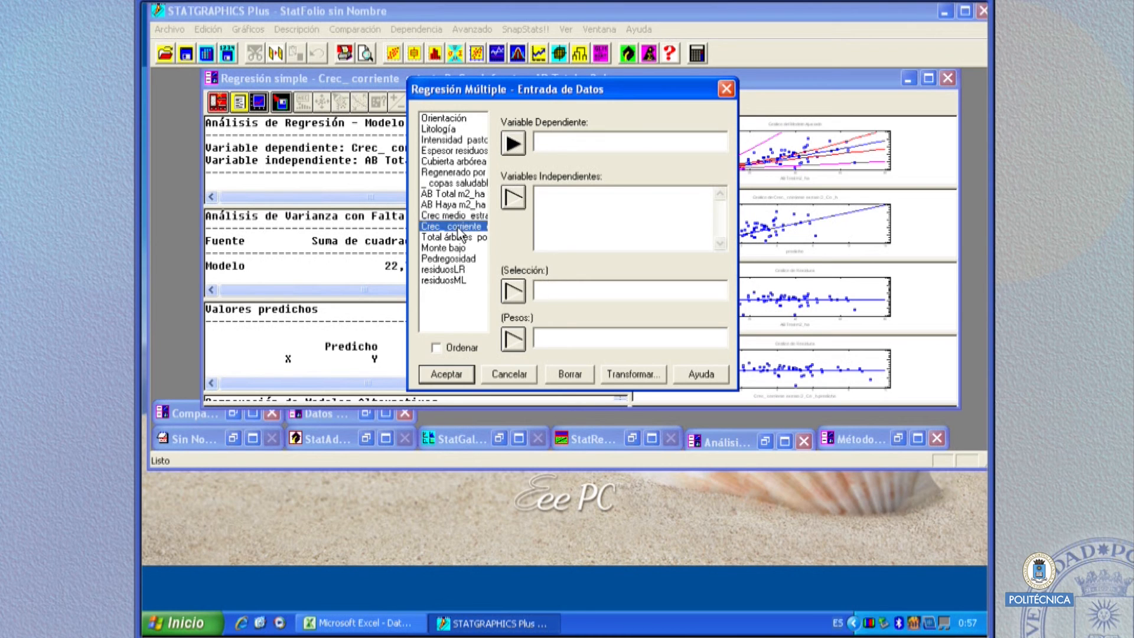
pyautogui.click(511, 145)
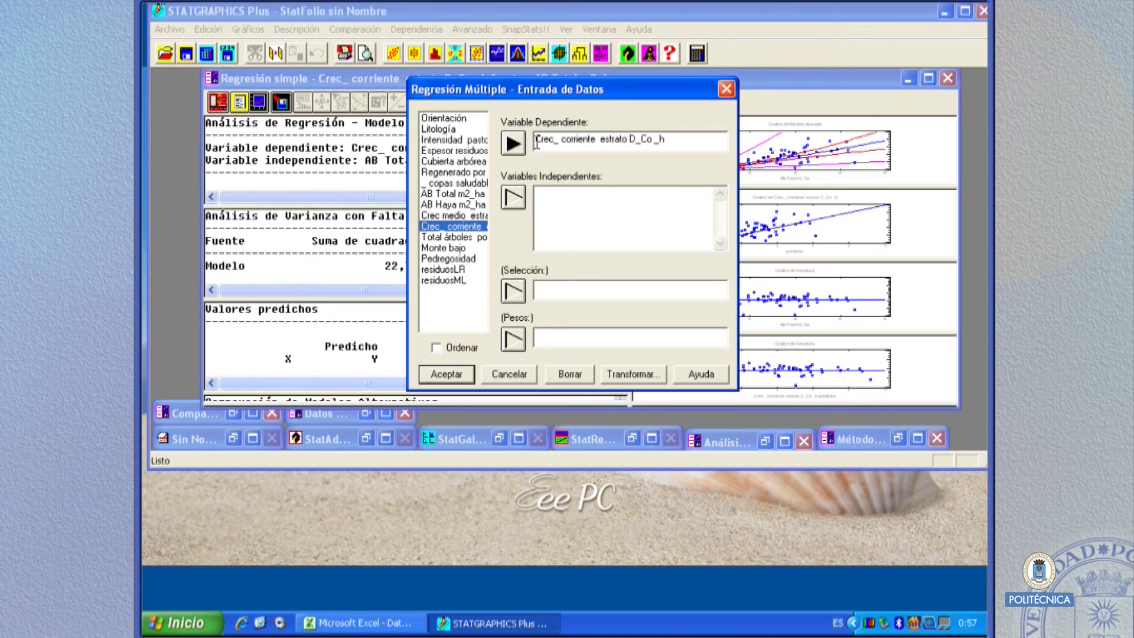
pyautogui.click(480, 161)
pyautogui.click(513, 198)
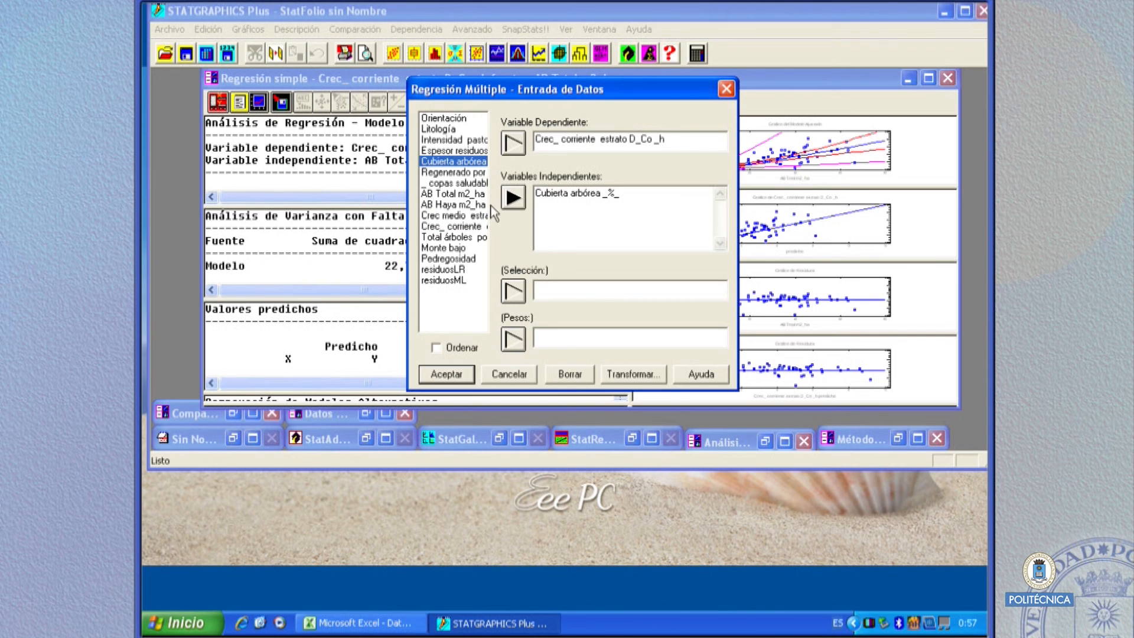
pyautogui.click(473, 206)
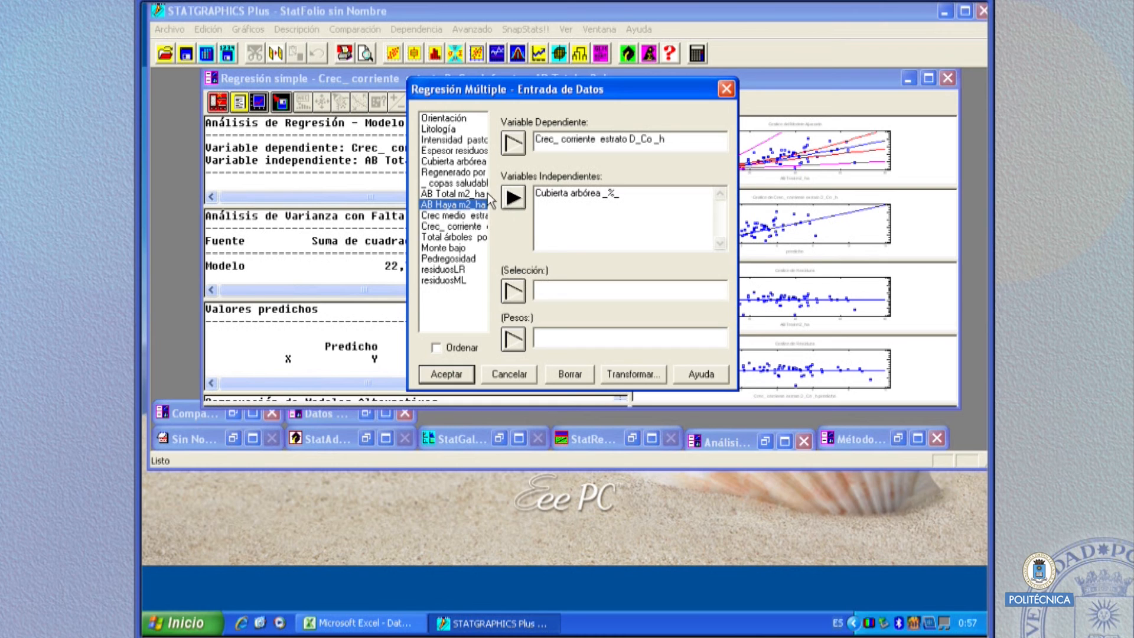
pyautogui.click(484, 195)
pyautogui.click(511, 198)
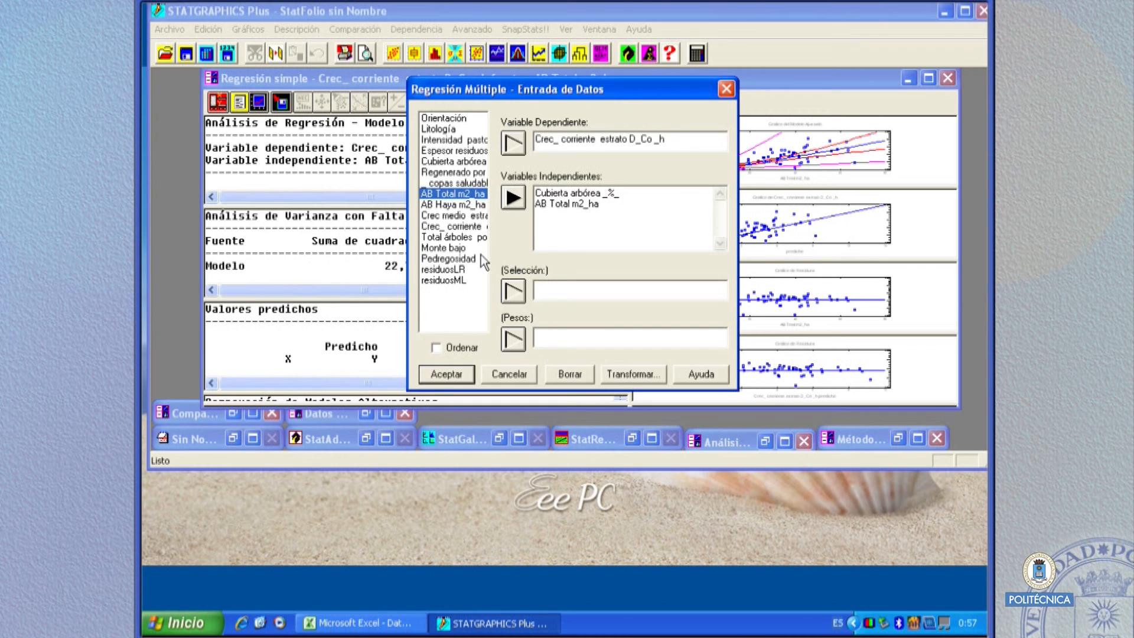
pyautogui.click(438, 380)
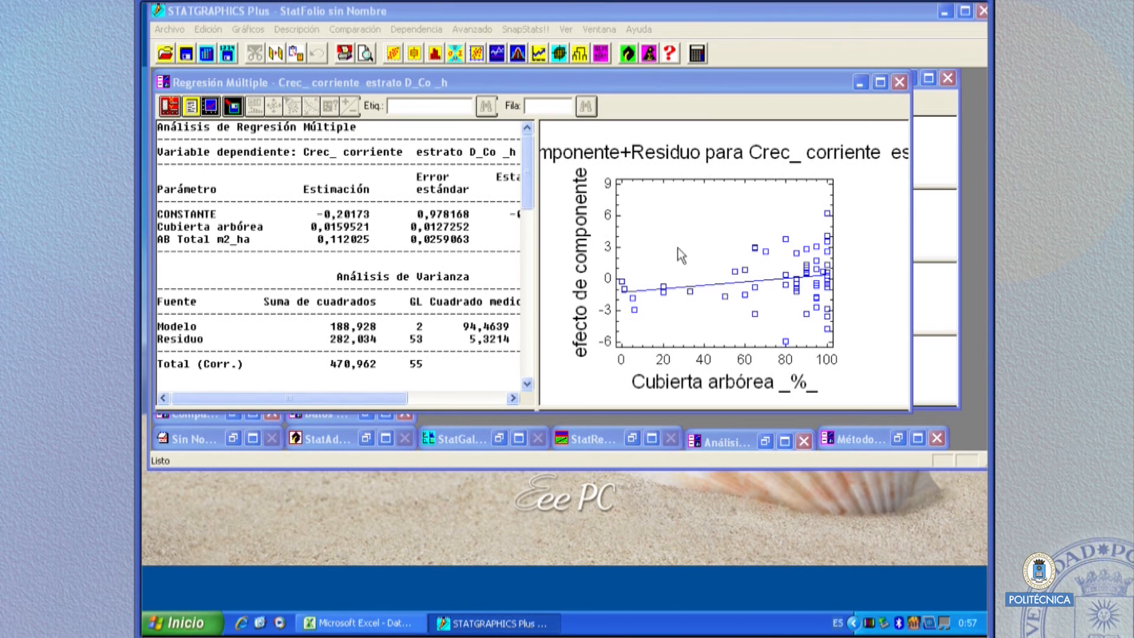
# - Enlarge the multiple regression summary and examine its coefficients, variance analysis, fit statistics and StatAdvisor equation
pyautogui.doubleClick(429, 232)
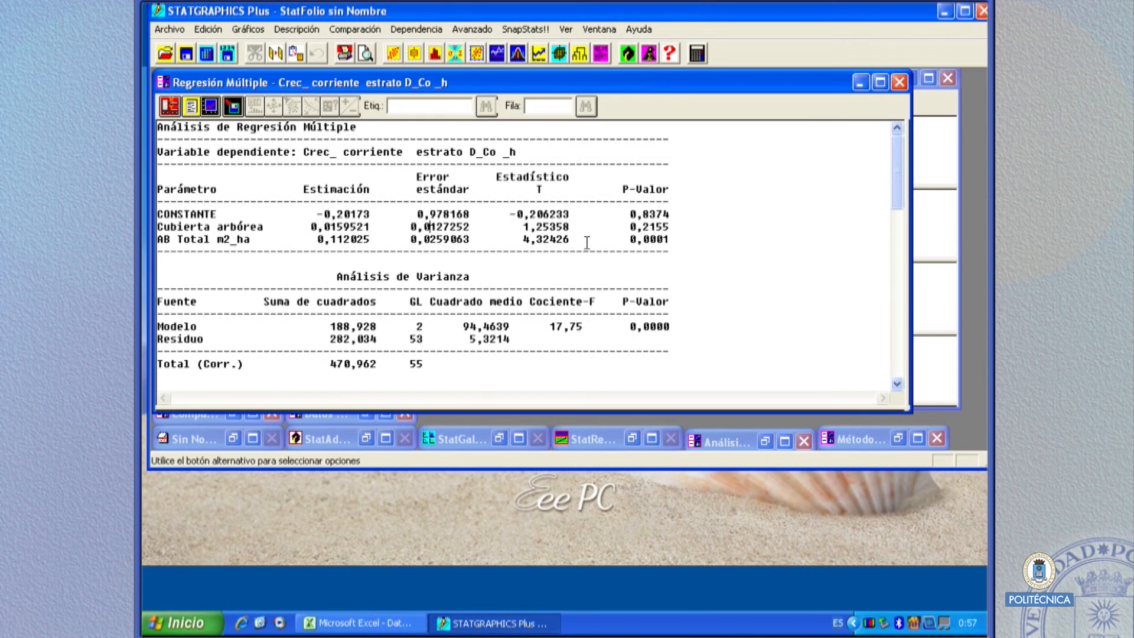
pyautogui.scroll(-2, 729, 245)
pyautogui.scroll(-1, 729, 244)
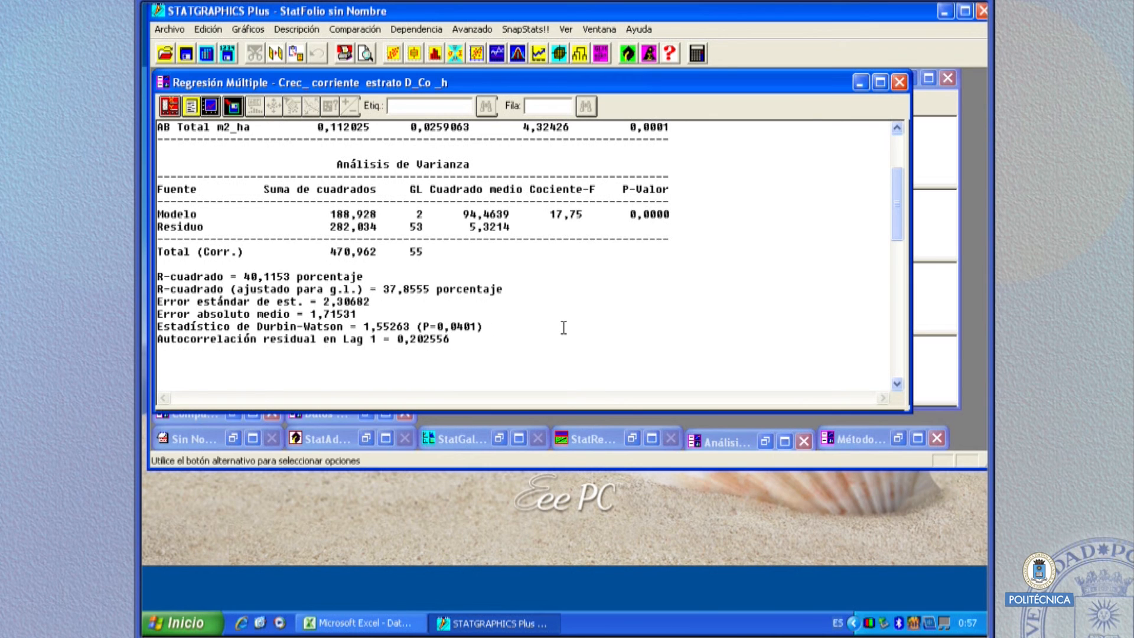
pyautogui.scroll(-4, 564, 327)
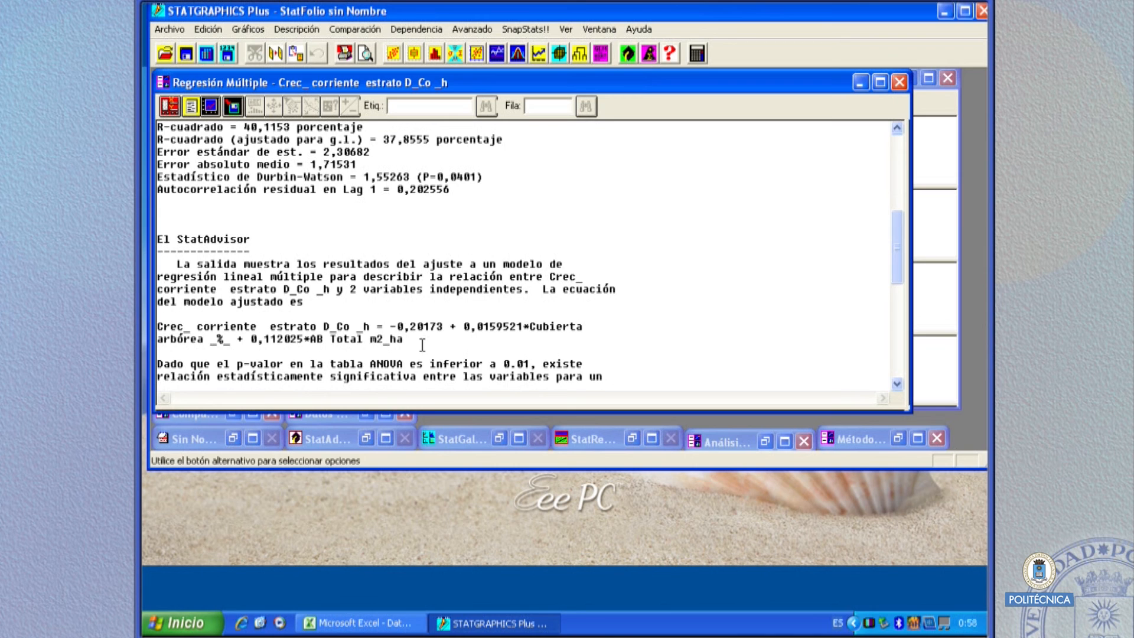
pyautogui.scroll(3, 692, 304)
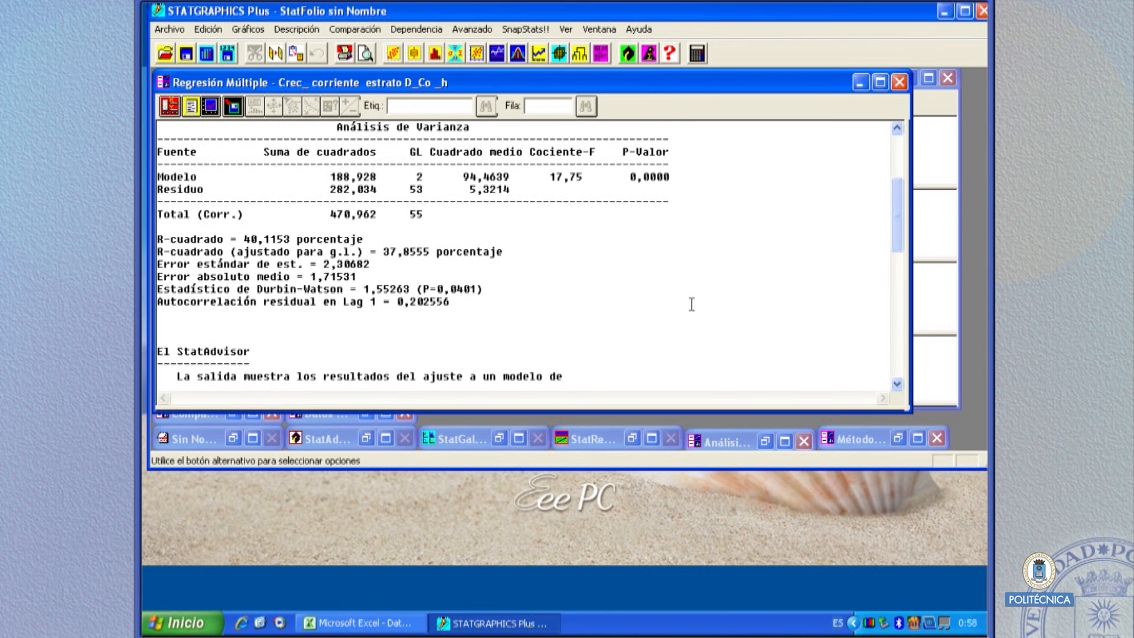
pyautogui.scroll(4, 692, 305)
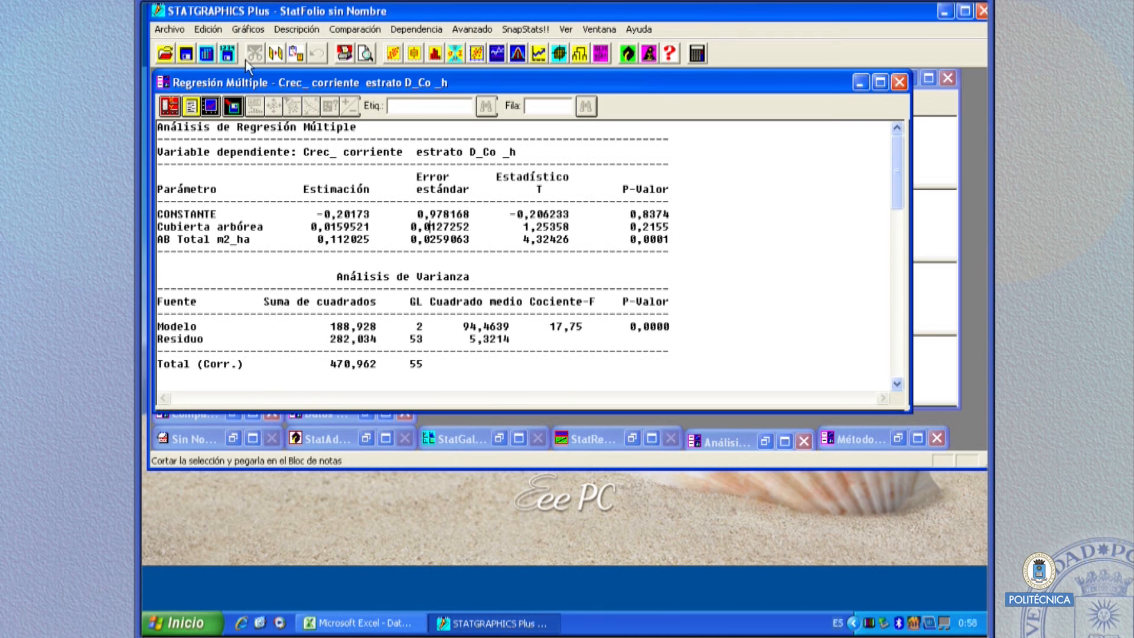
# - Refit the multiple regression using the forward selection method (Selección Hacia Adelante)
pyautogui.rightClick(311, 194)
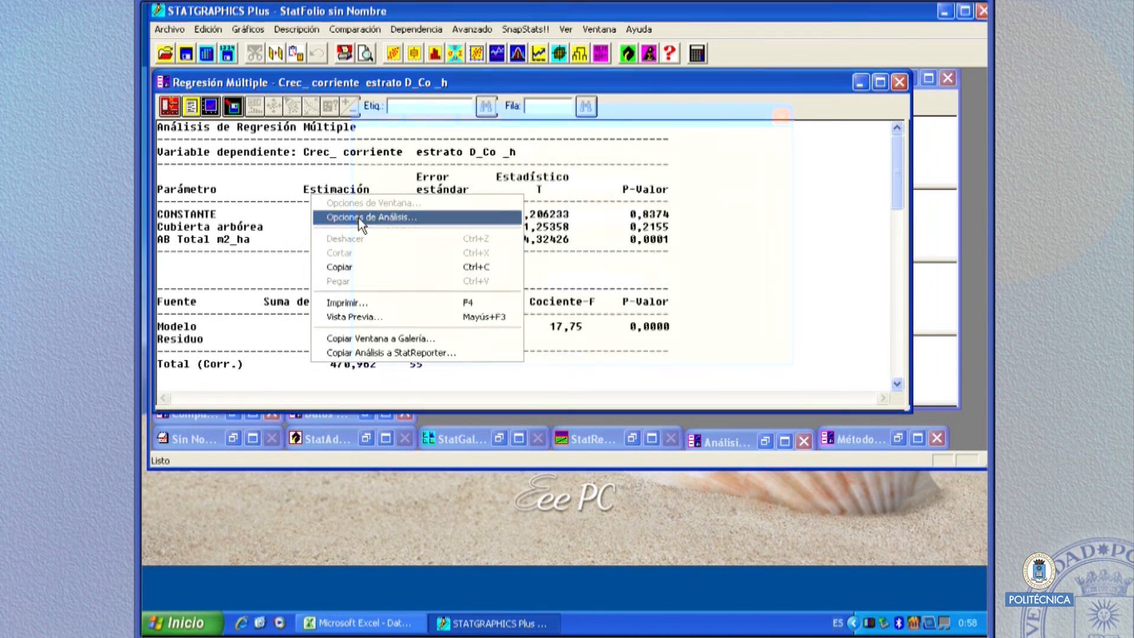
pyautogui.click(359, 218)
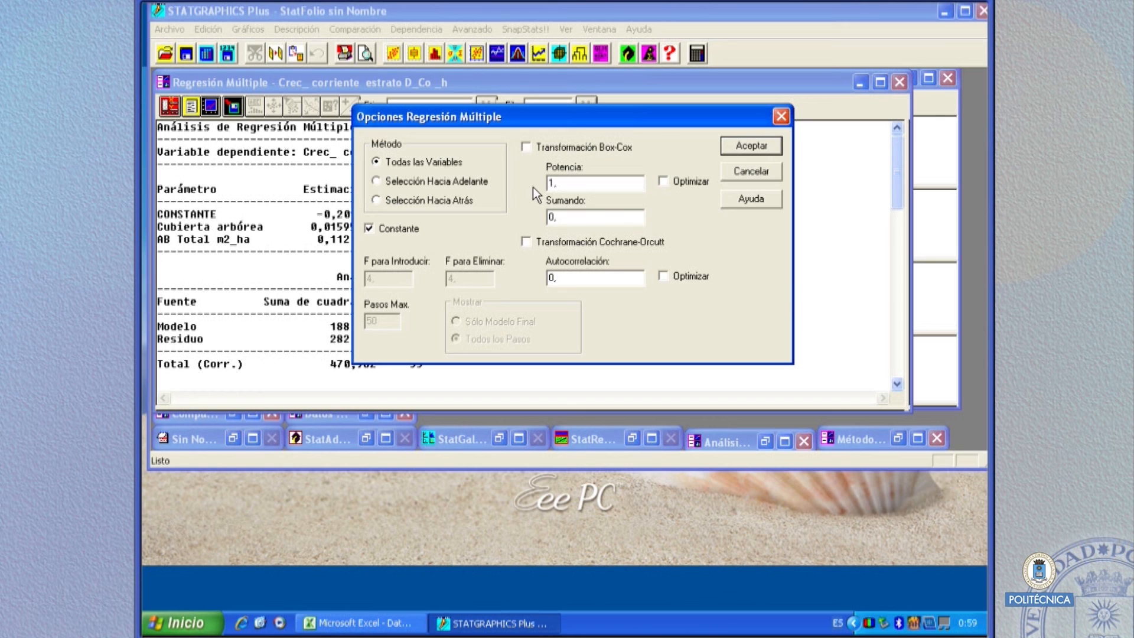
pyautogui.click(451, 186)
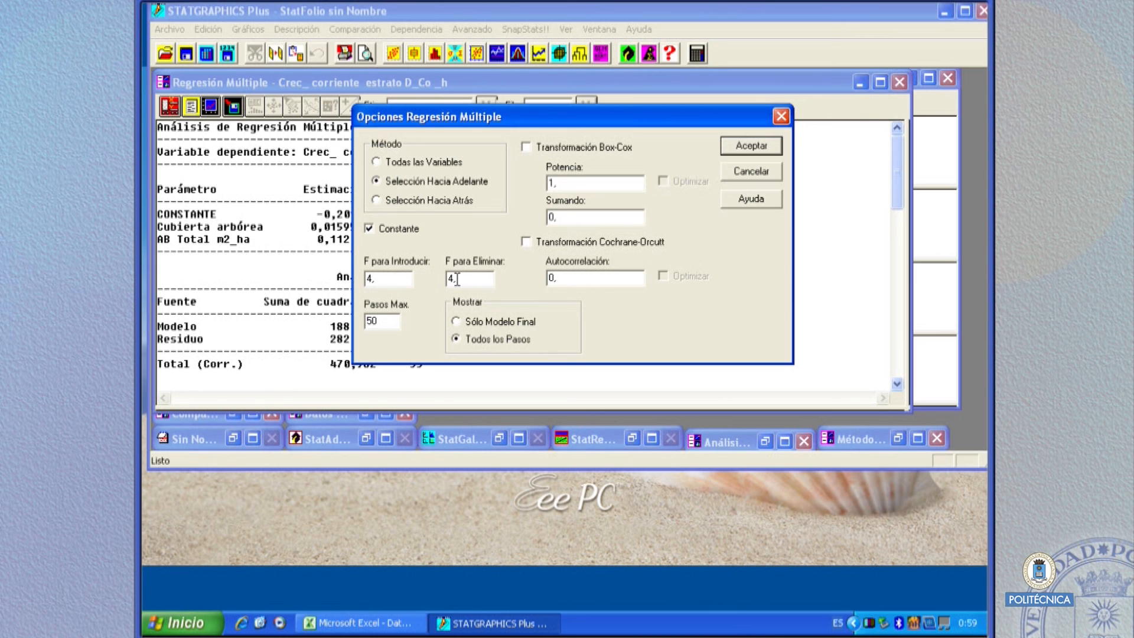
pyautogui.click(742, 148)
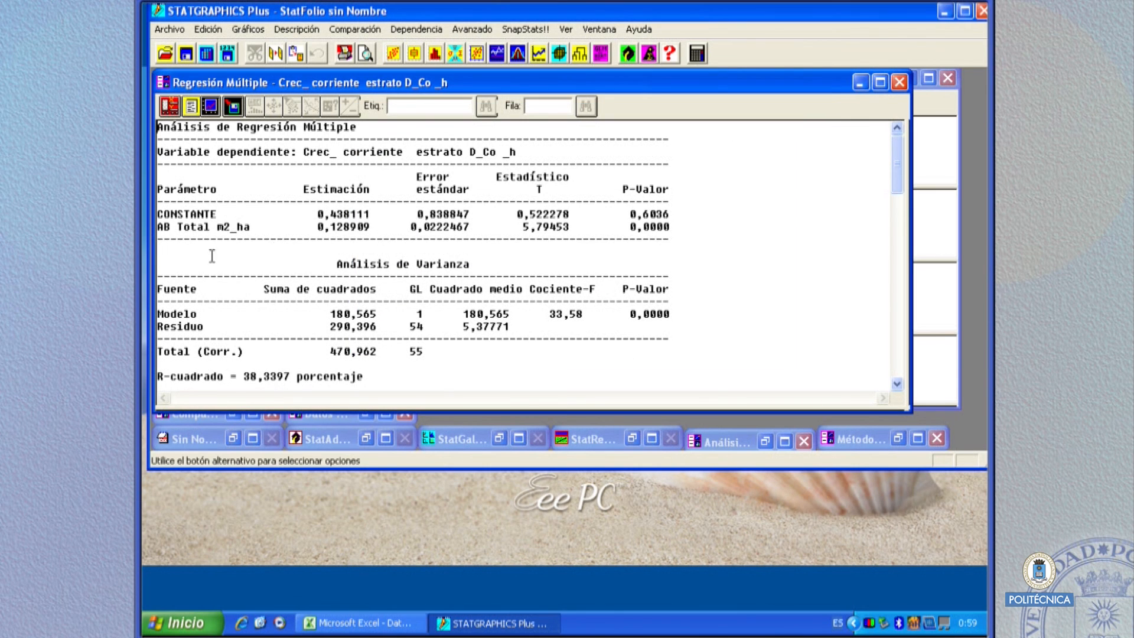
# - Switch the multiple regression's method to backward selection (Selección Hacia Atrás)
pyautogui.rightClick(767, 233)
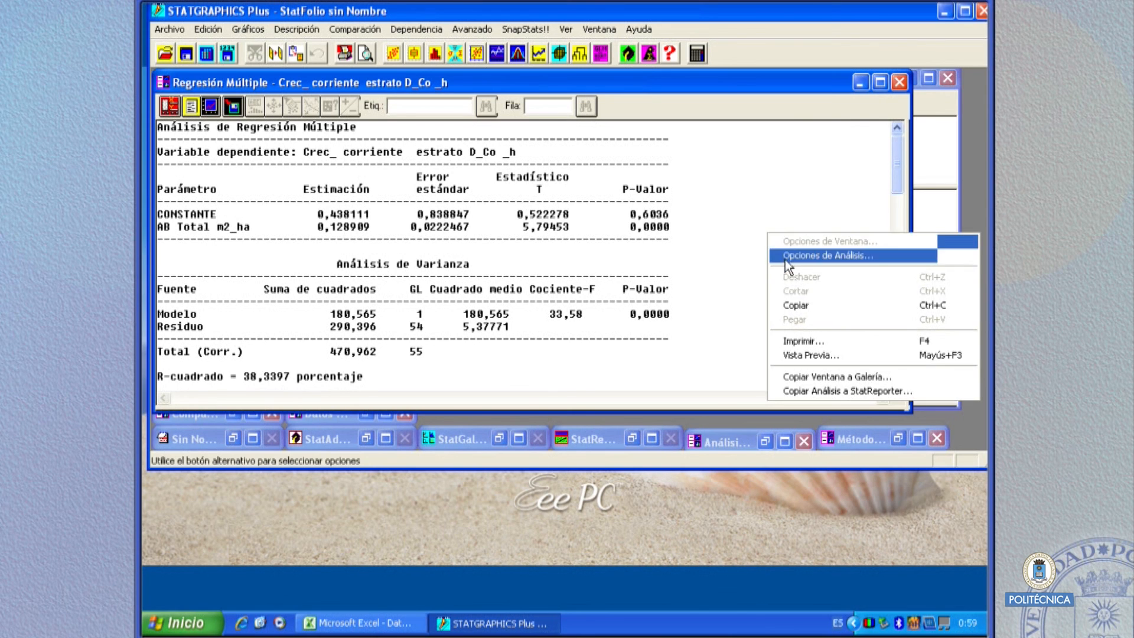
pyautogui.click(785, 259)
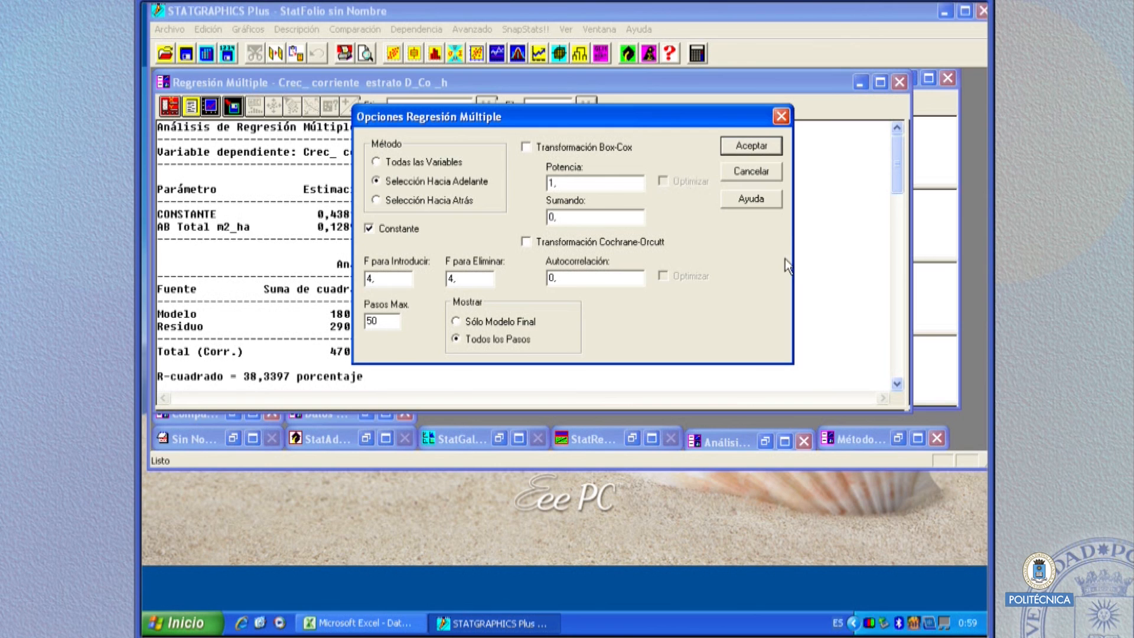
pyautogui.click(430, 203)
pyautogui.click(747, 148)
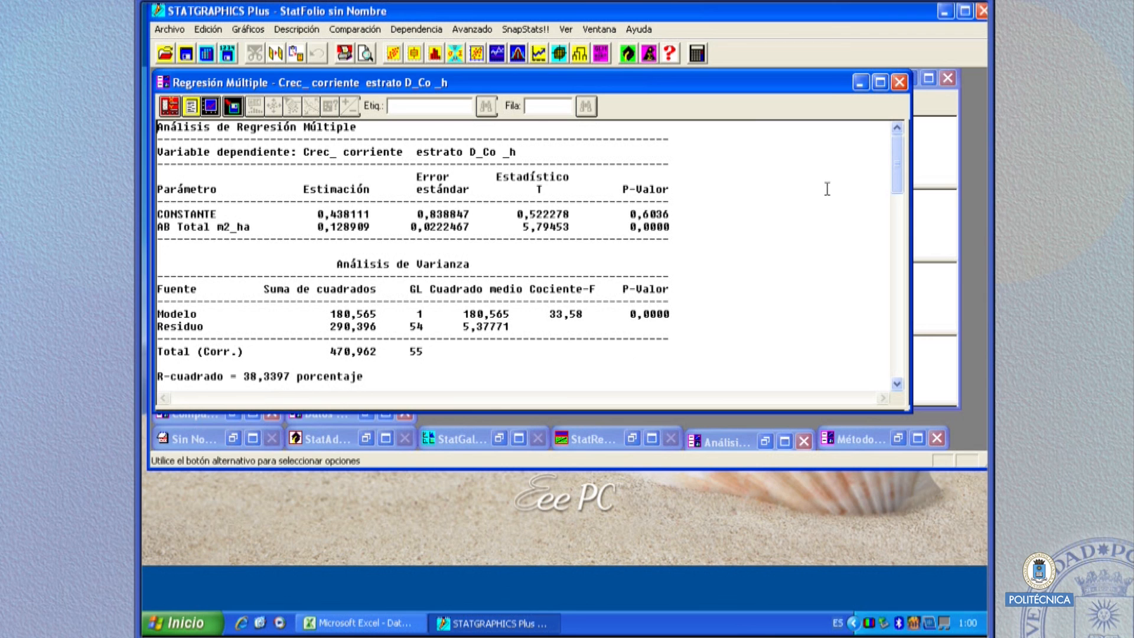
# - Exclude the constant from the multiple regression and examine the refitted coefficients, fit statistics and stepwise selection report
pyautogui.rightClick(634, 213)
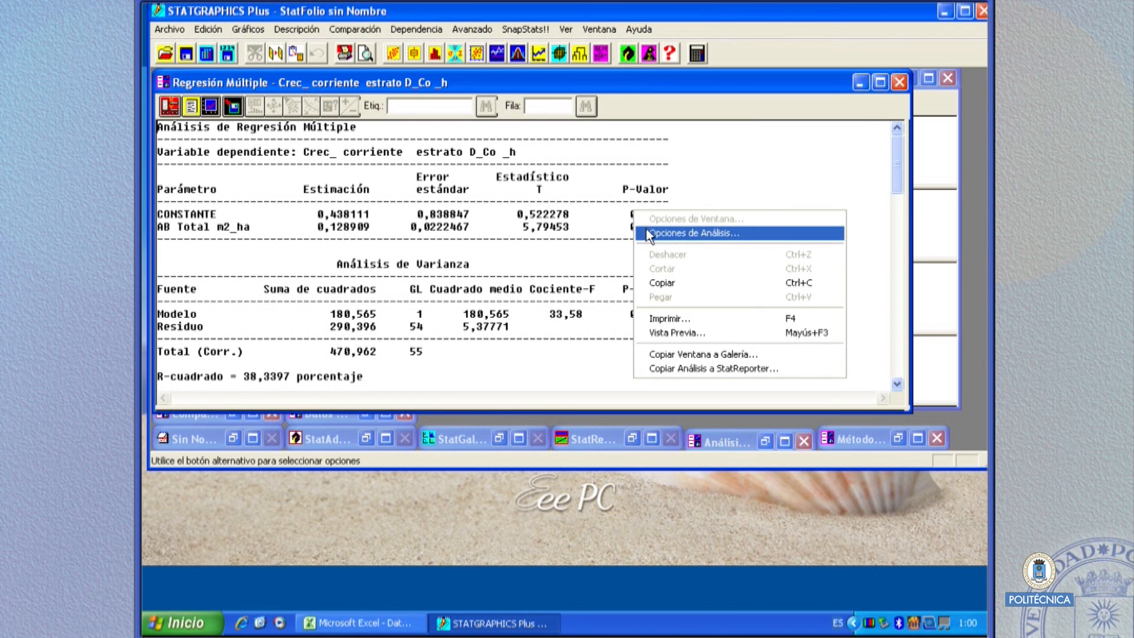
pyautogui.click(646, 232)
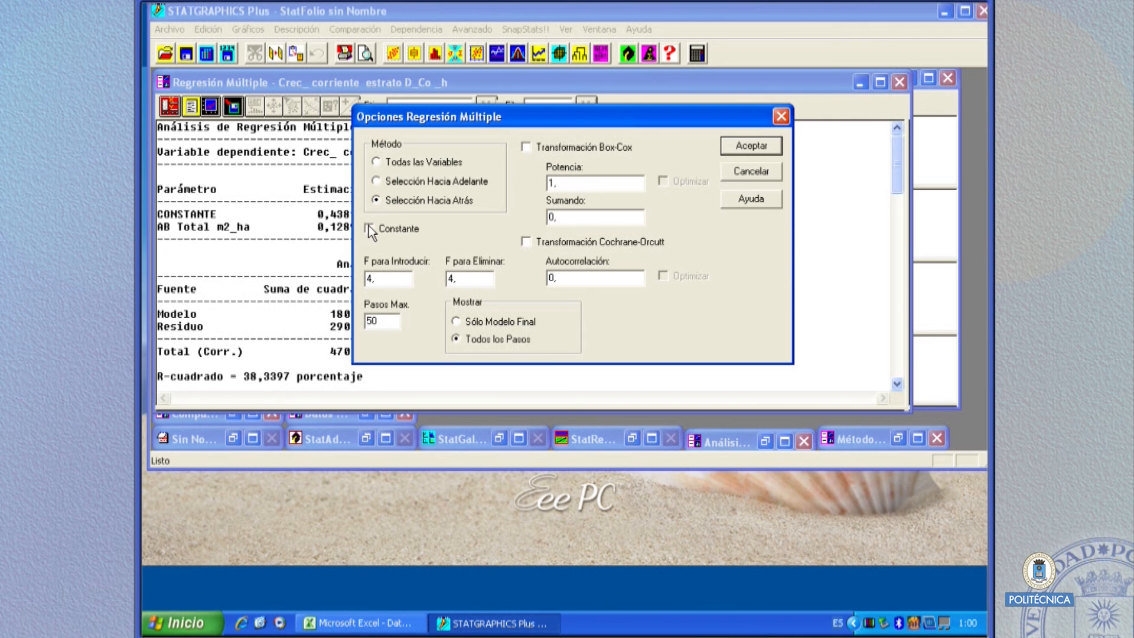
pyautogui.click(761, 147)
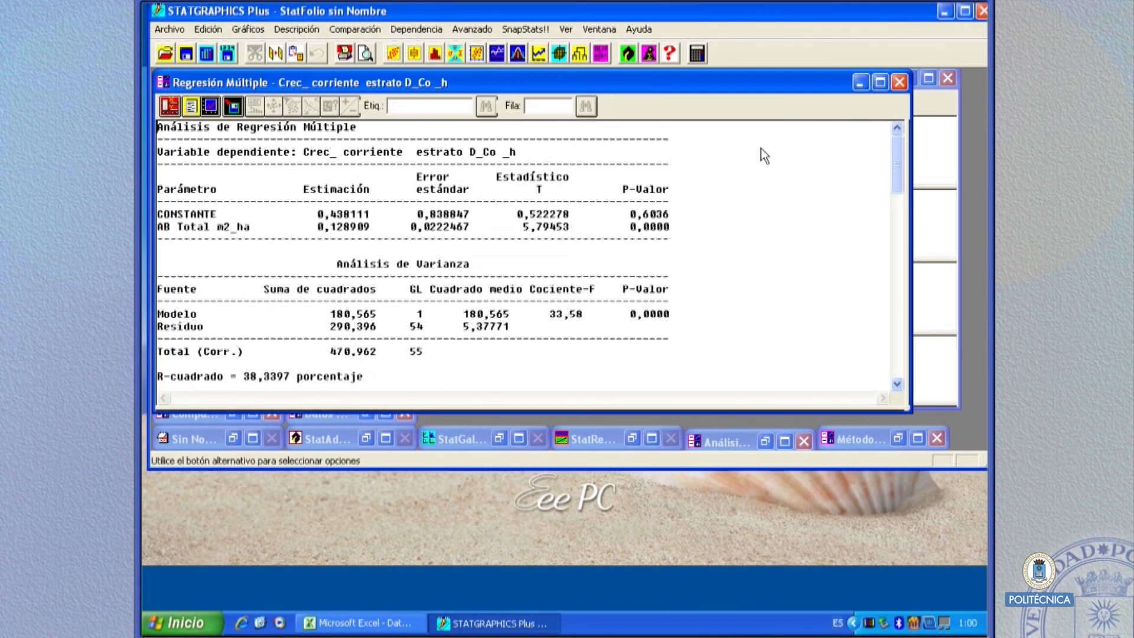
pyautogui.scroll(-1, 755, 152)
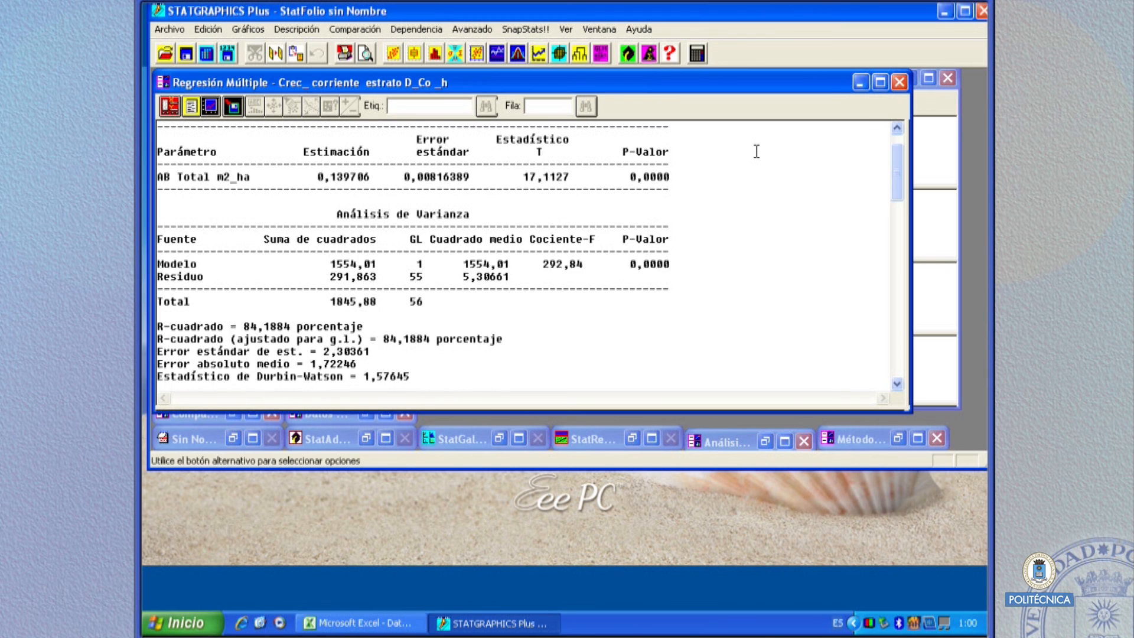
pyautogui.scroll(-2, 756, 152)
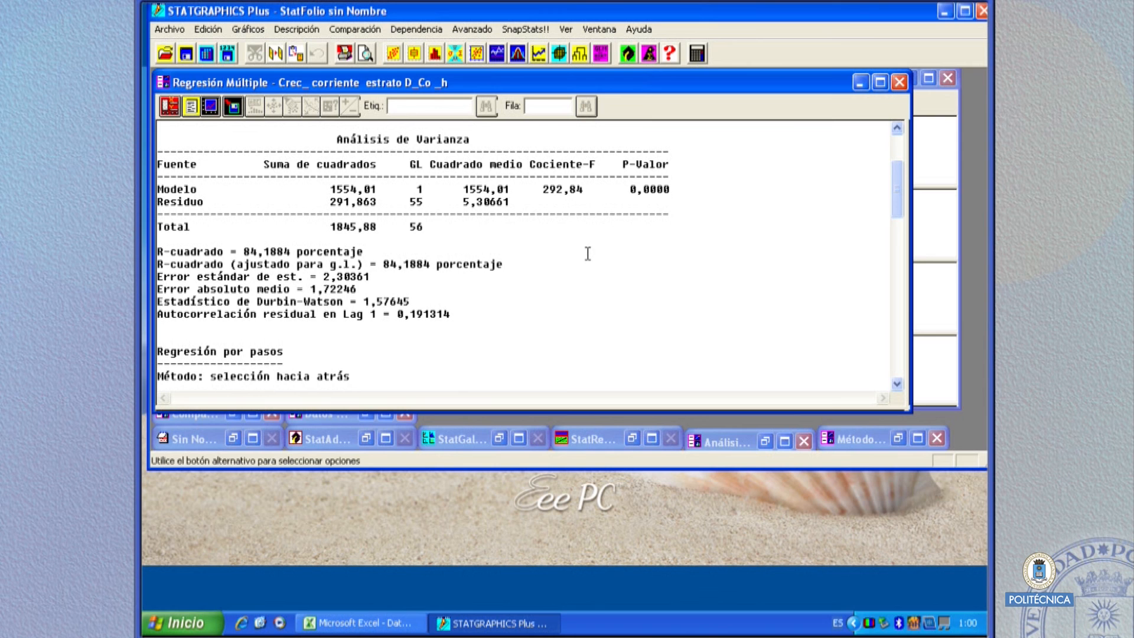
pyautogui.scroll(-1, 588, 254)
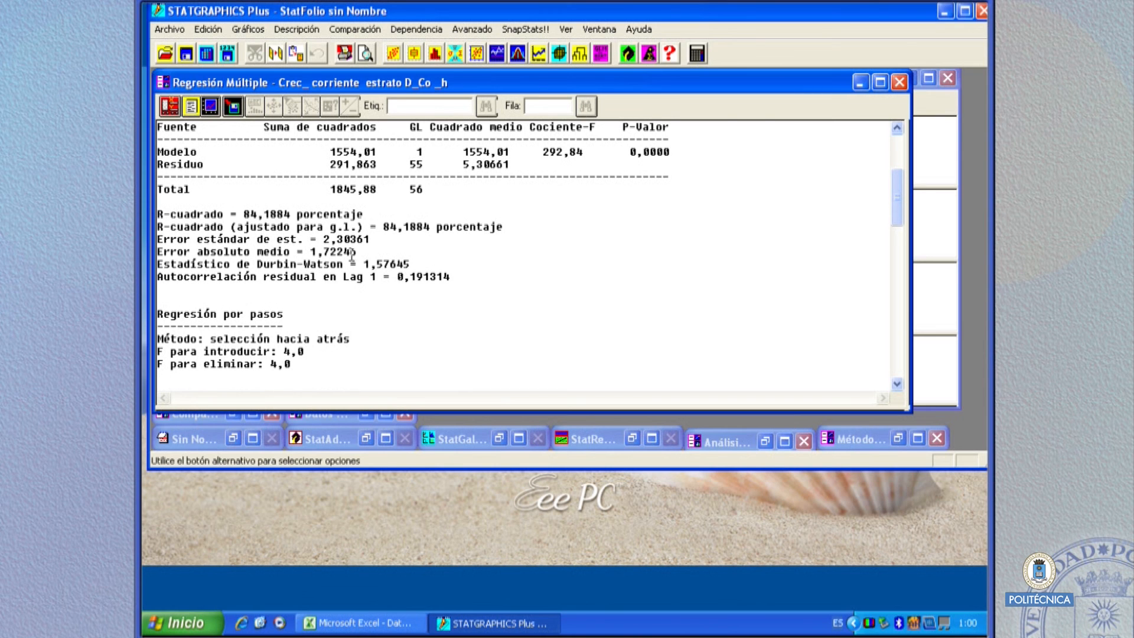
pyautogui.scroll(-5, 461, 279)
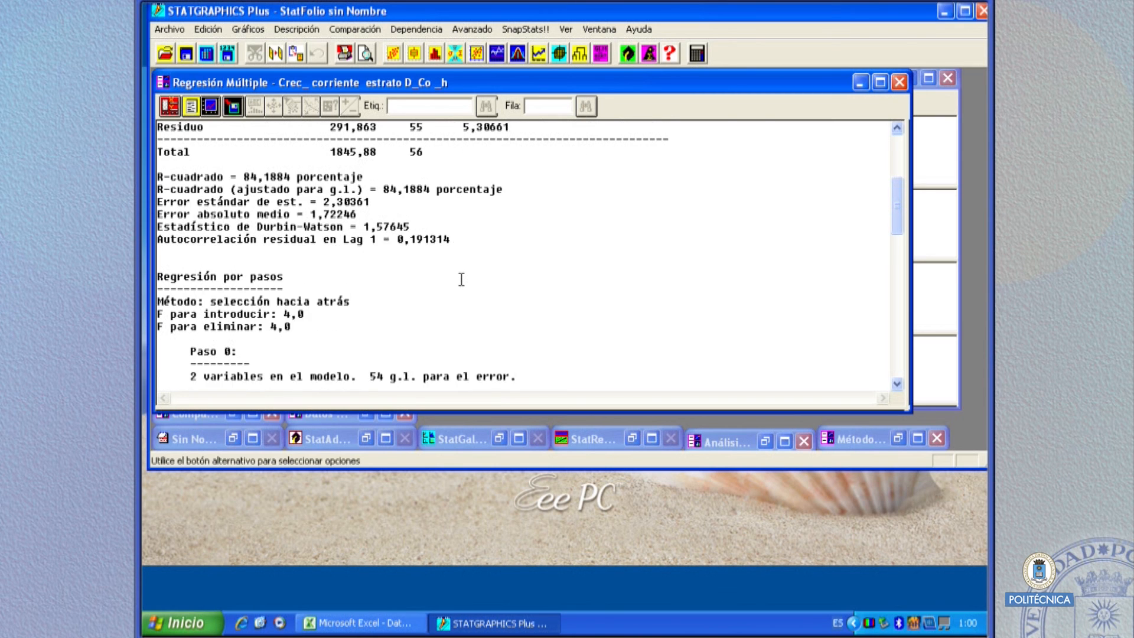
pyautogui.scroll(1, 462, 279)
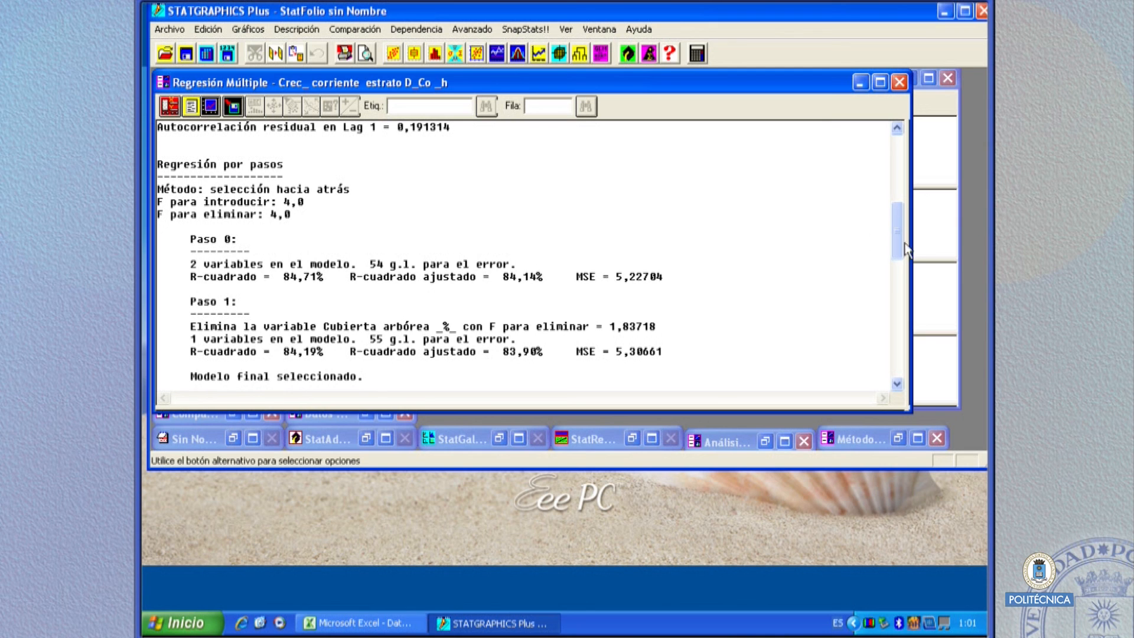
# - Refit the no-constant multiple regression with all variables included (Todas las Variables), keeping its summary enlarged
pyautogui.doubleClick(812, 231)
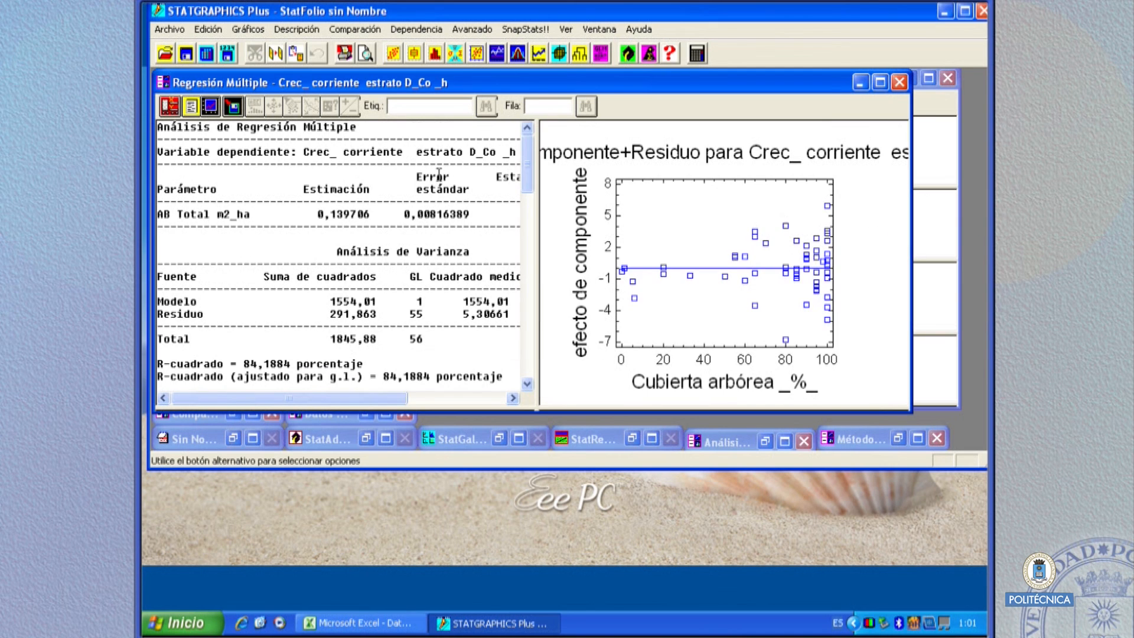
pyautogui.doubleClick(390, 189)
pyautogui.rightClick(390, 190)
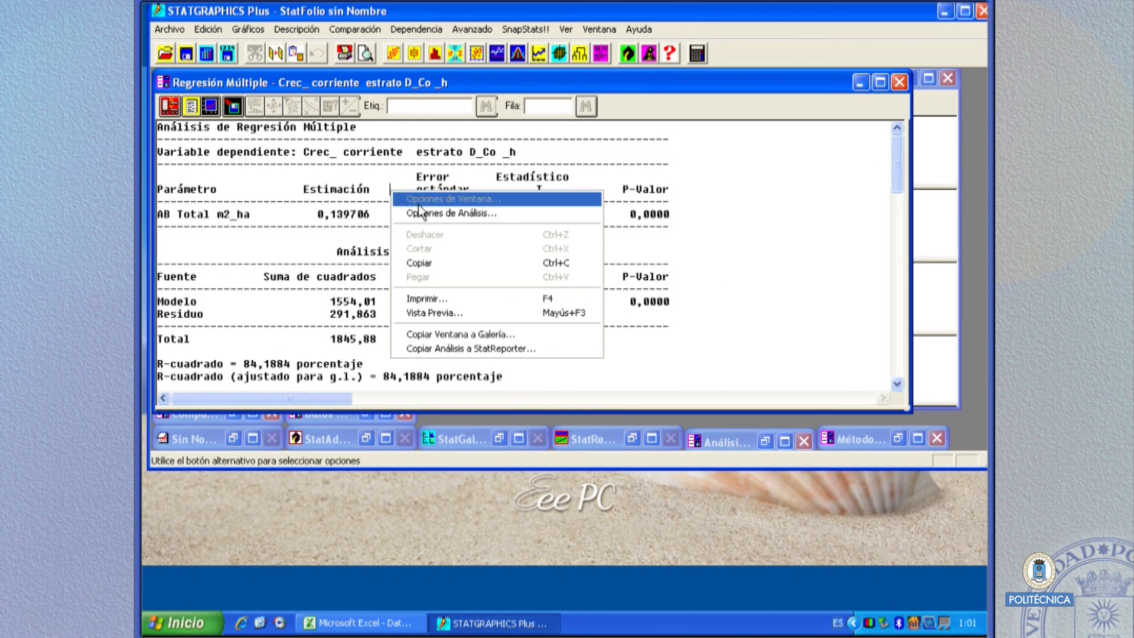
pyautogui.click(420, 213)
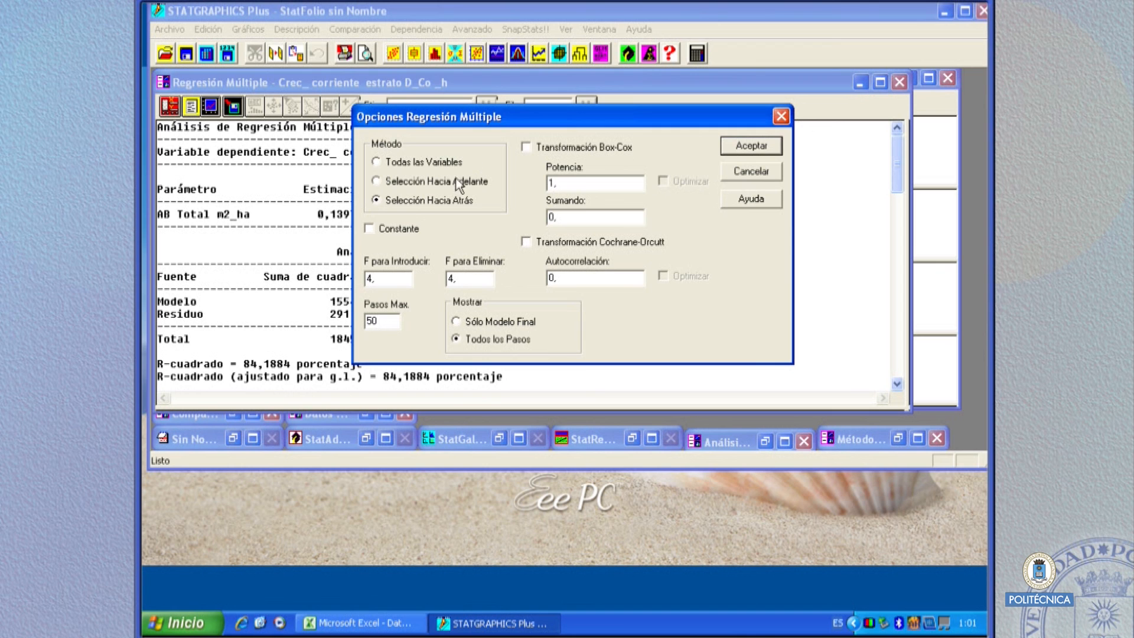
pyautogui.click(424, 162)
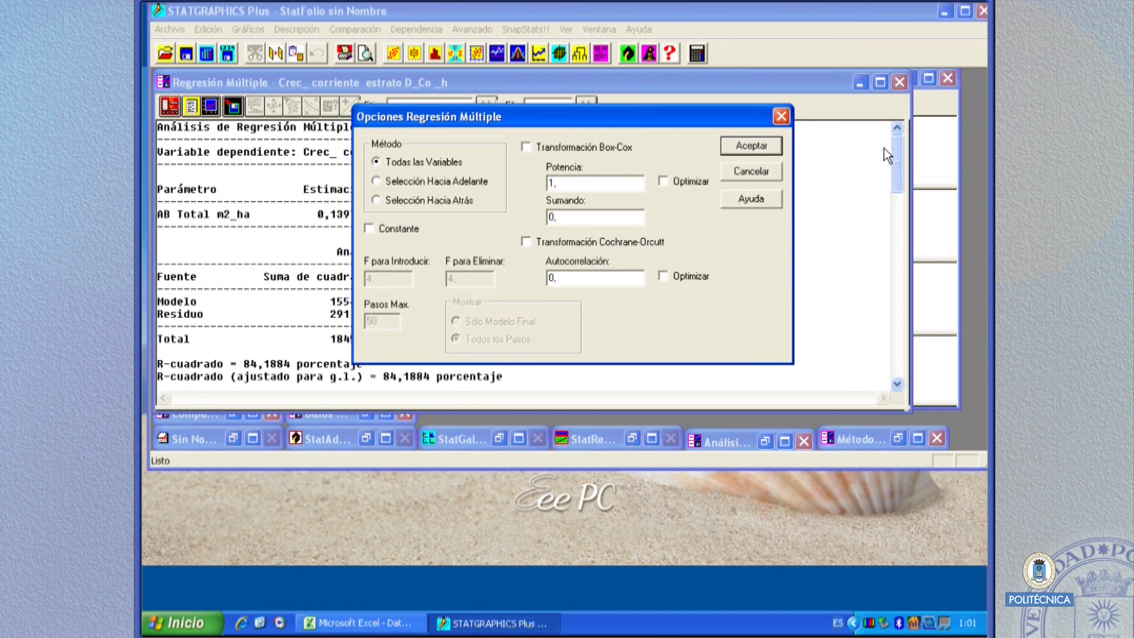
pyautogui.click(746, 146)
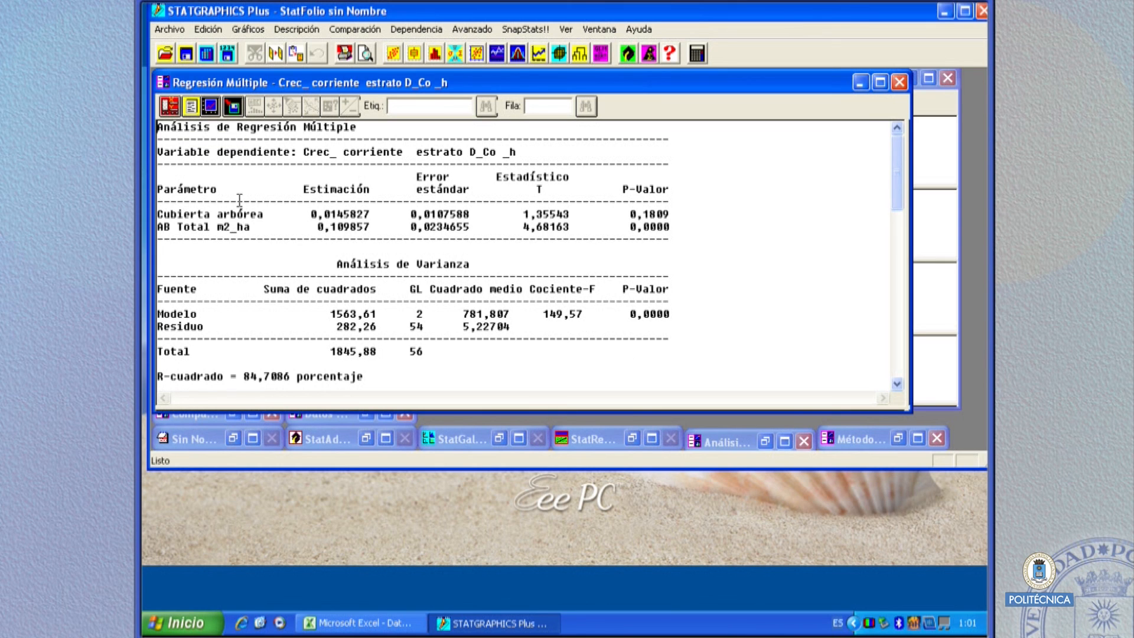
# - Add the correlation matrix (Matriz de Correlaciones) to the multiple regression's tabular results and enlarge it
pyautogui.click(191, 107)
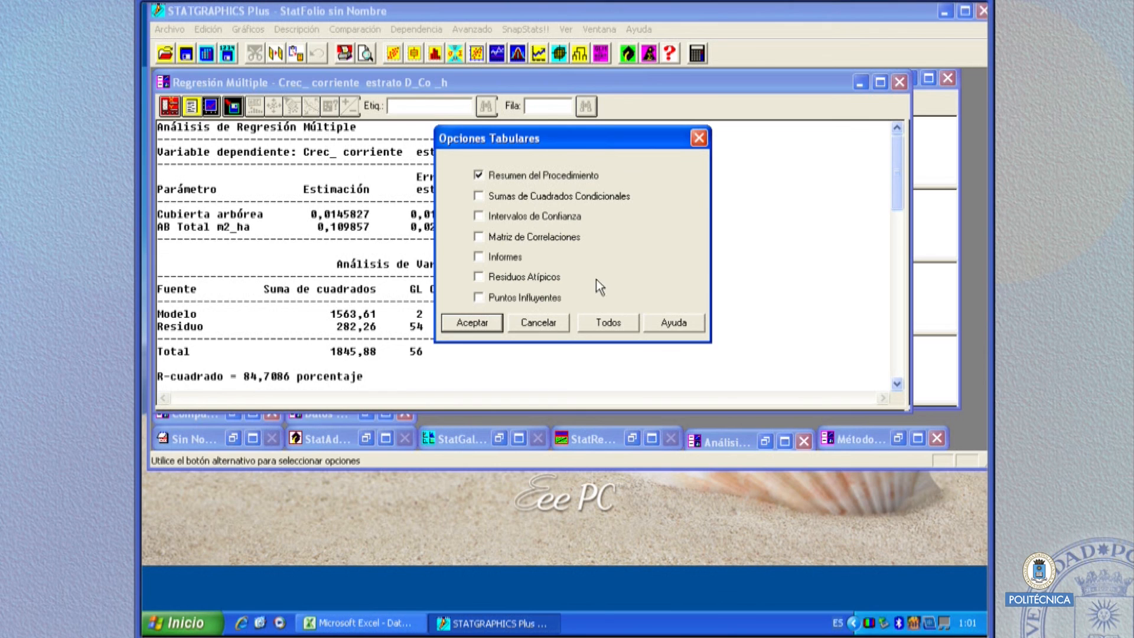
pyautogui.click(565, 240)
pyautogui.click(473, 323)
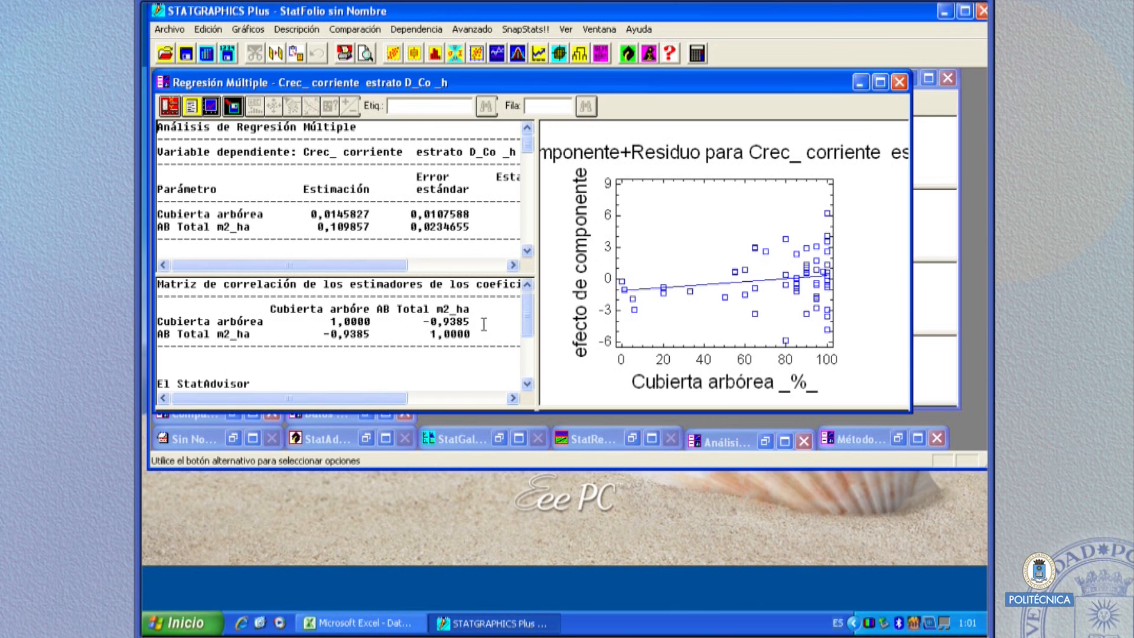
pyautogui.doubleClick(425, 316)
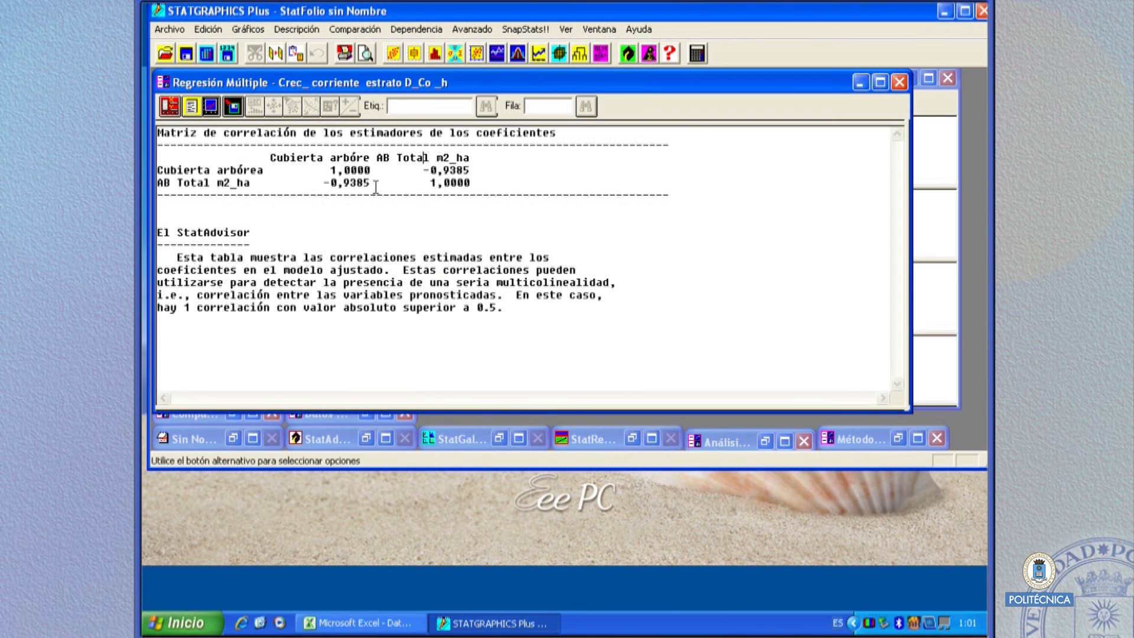